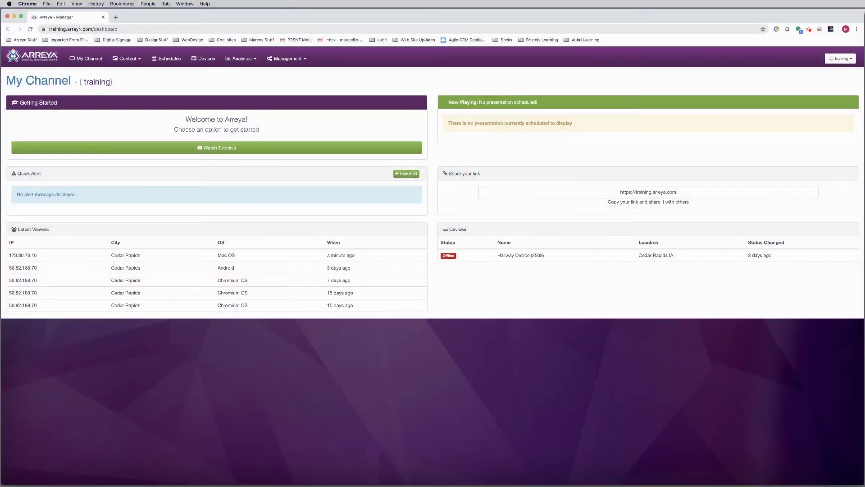
Step: Go to the Presentations list under the dashboard's Content menu
left_click(80, 29)
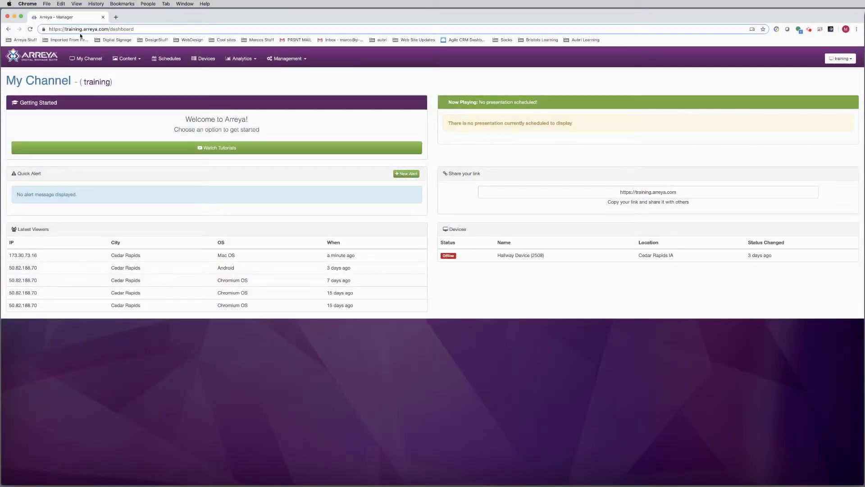
left_click(42, 56)
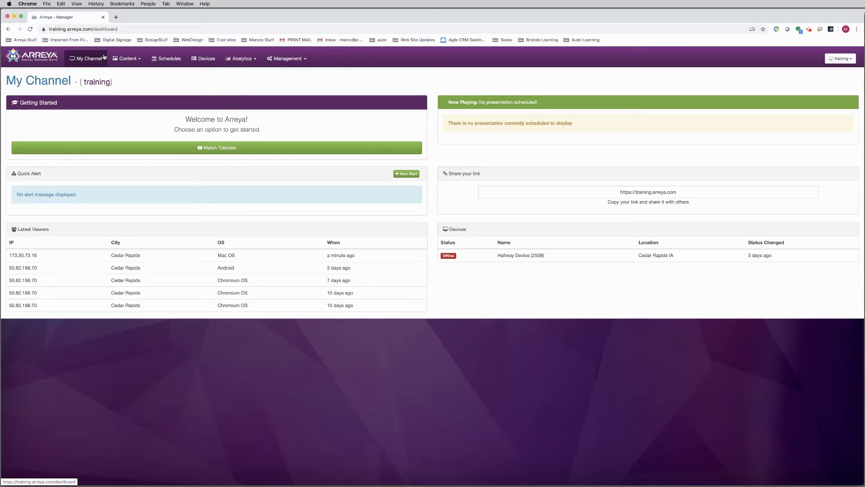
left_click(133, 59)
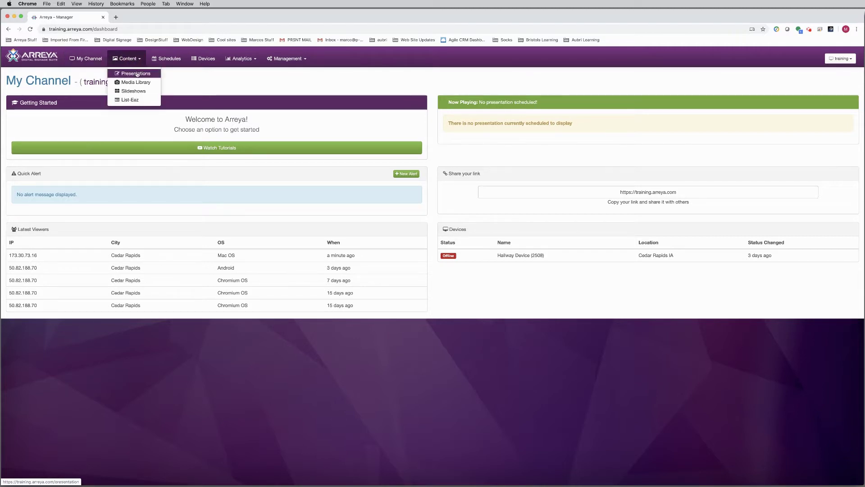
left_click(137, 74)
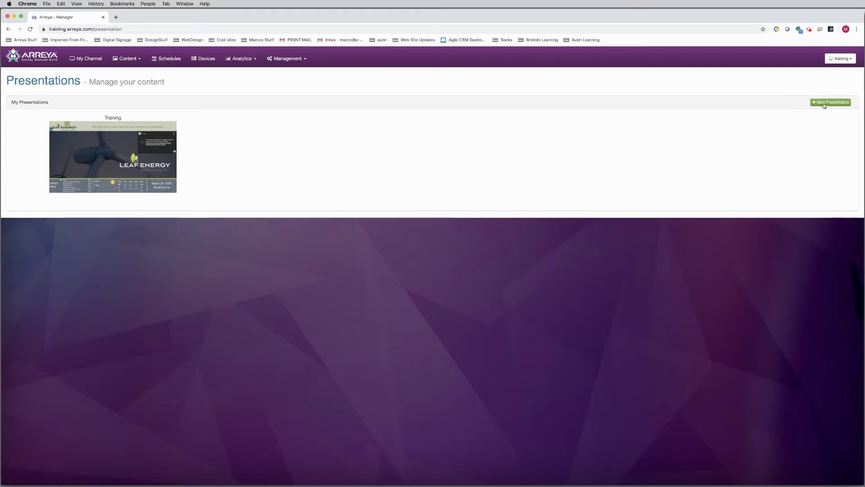
Step: Create a custom interactive 1080p landscape presentation named LobbySign
left_click(825, 104)
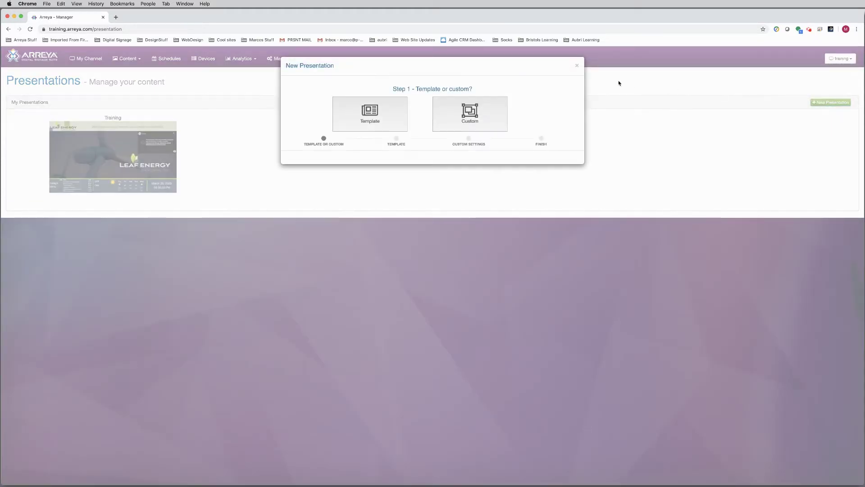
left_click(471, 120)
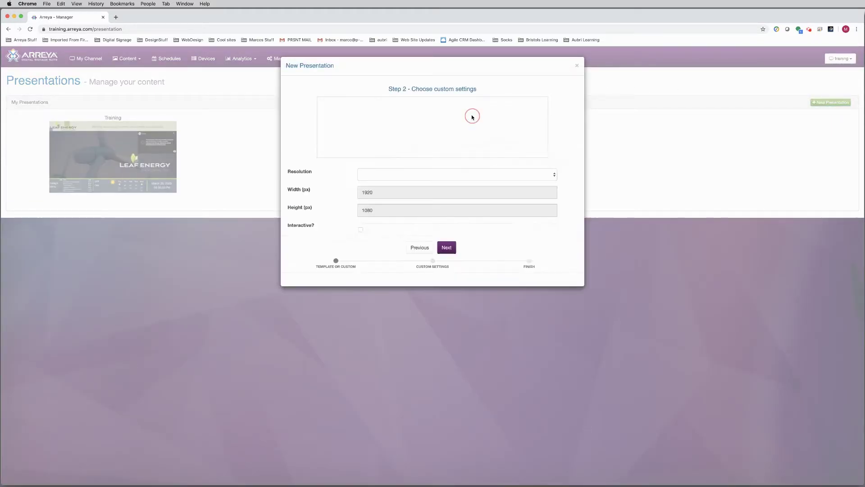
left_click(399, 174)
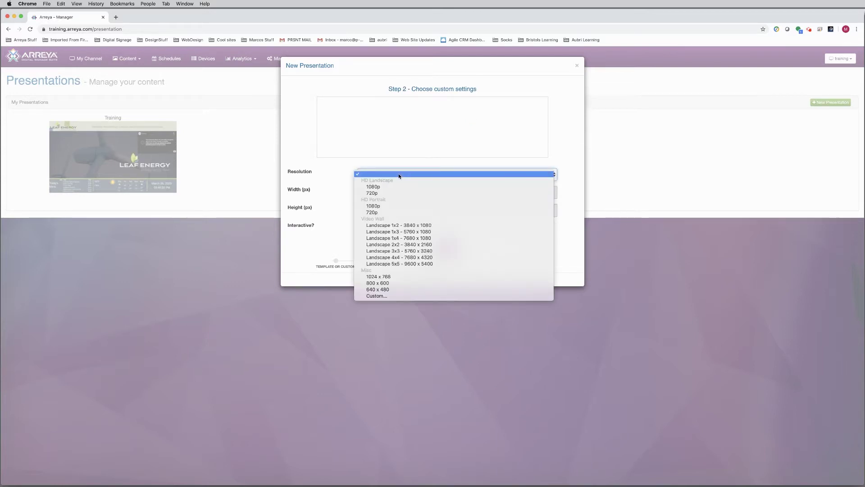
left_click(386, 187)
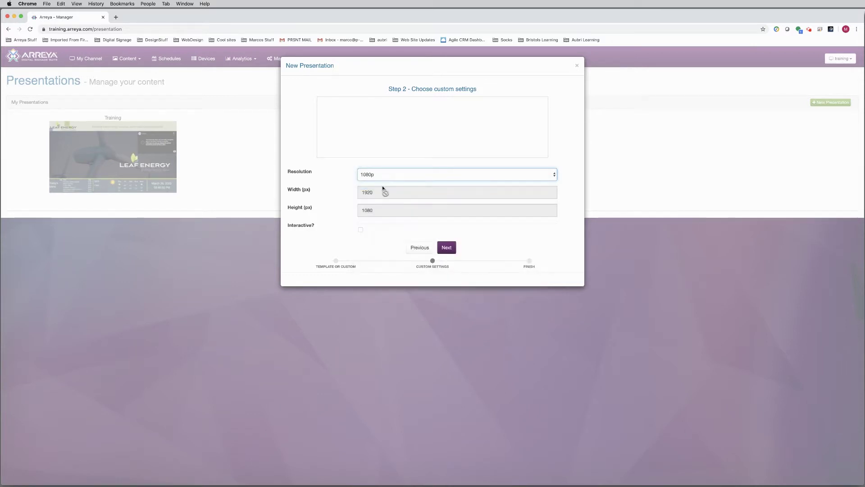
left_click(361, 231)
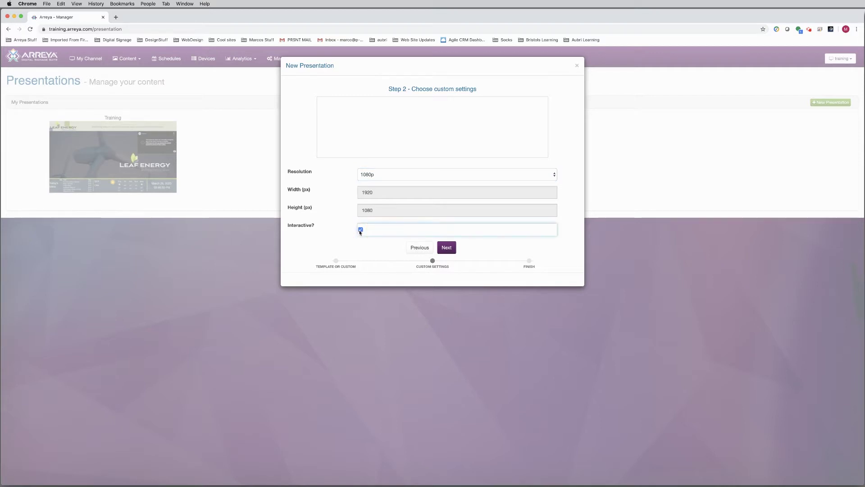
left_click(446, 248)
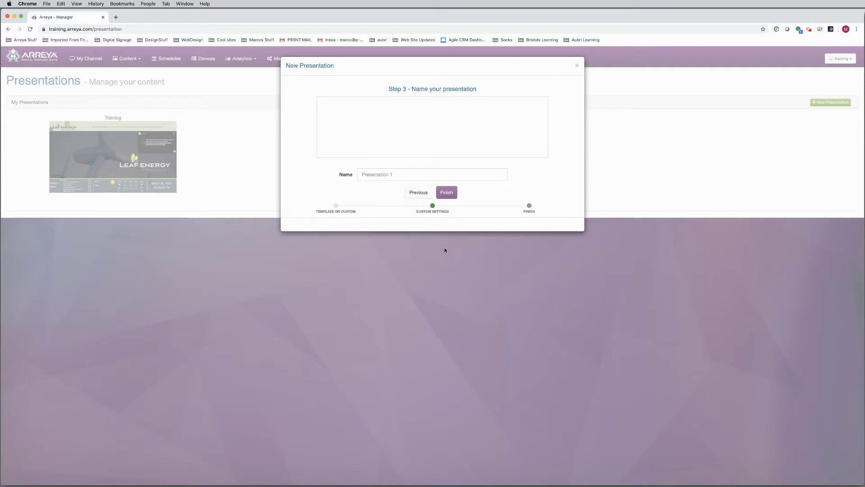
left_click(379, 175)
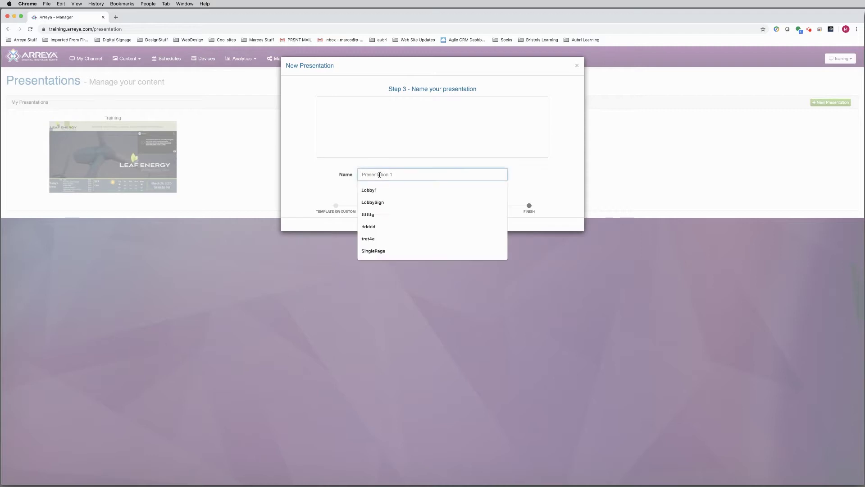
type("Lobby")
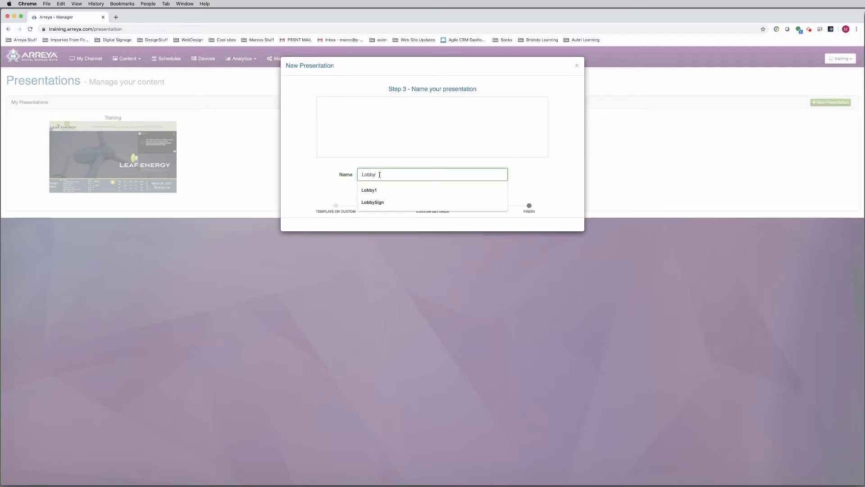
type("Sign")
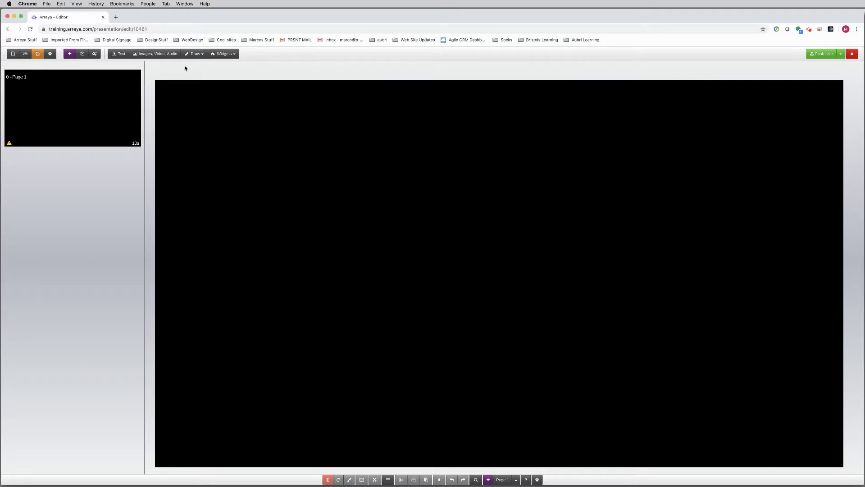
Step: Import the second Pixabay 'Wind Energy' video result into the media library
left_click(159, 56)
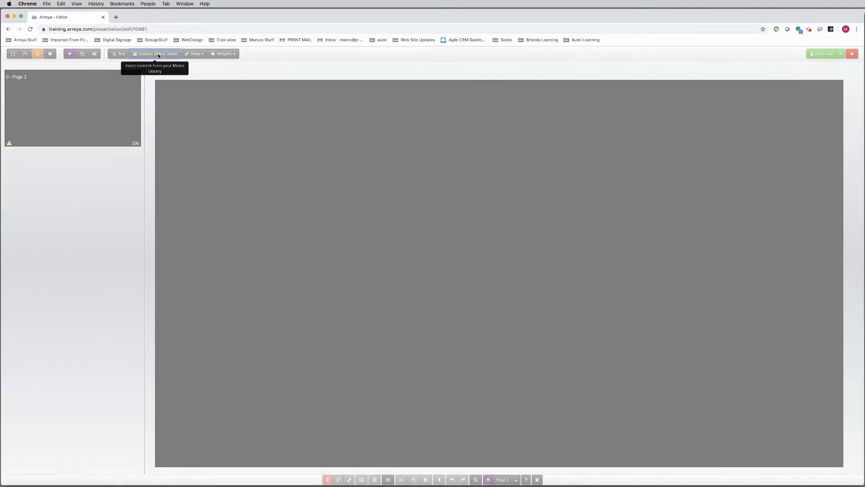
left_click(505, 90)
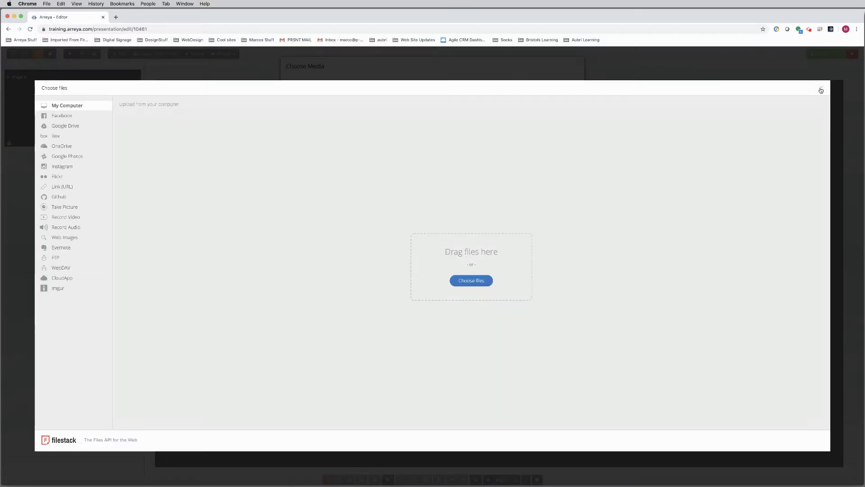
left_click(821, 88)
left_click(547, 89)
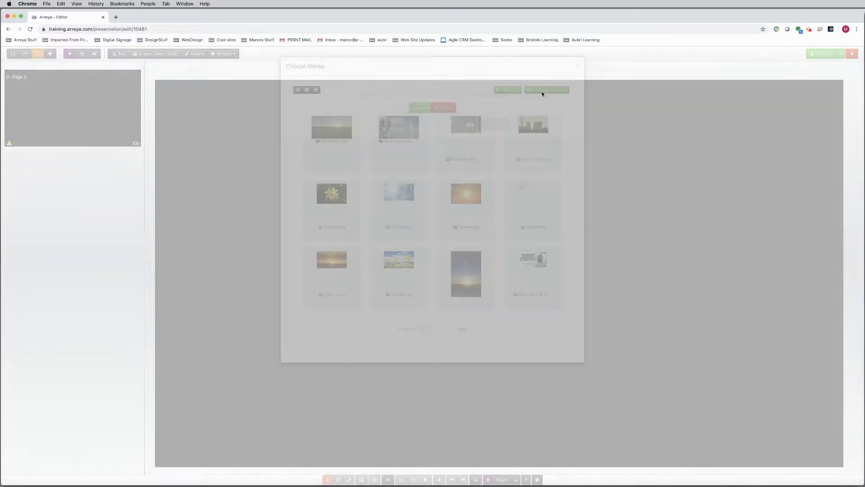
type("wi")
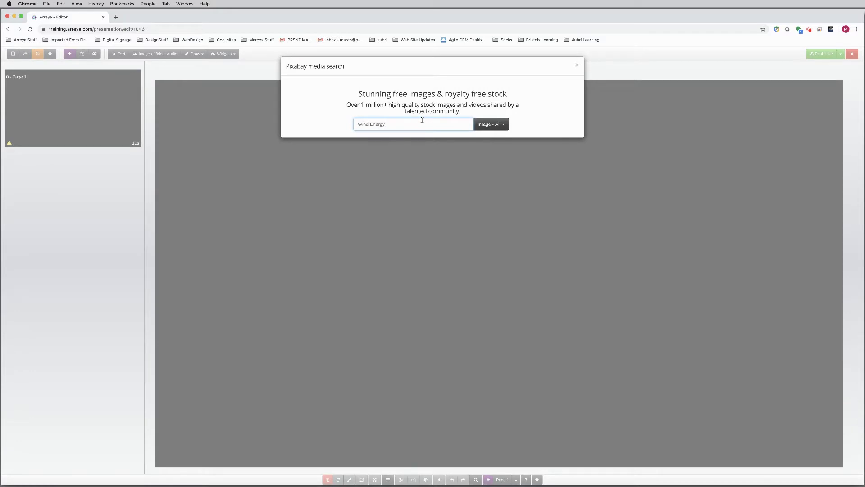
left_click(490, 124)
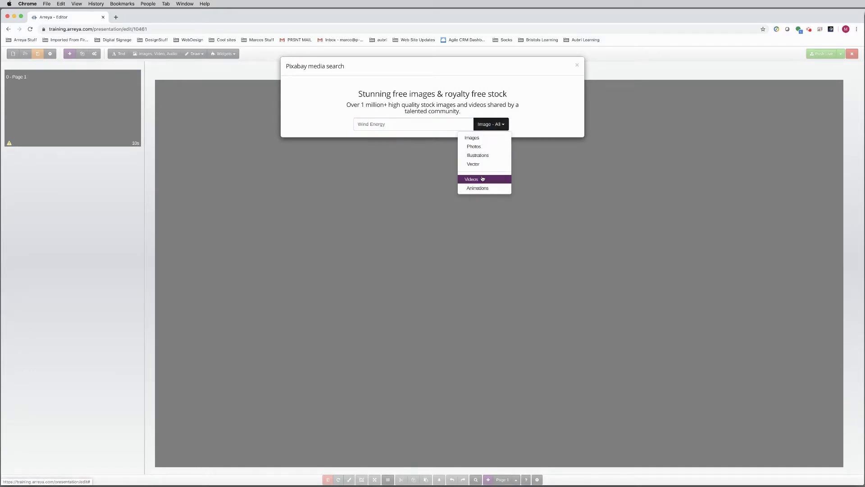
left_click(482, 177)
left_click(396, 131)
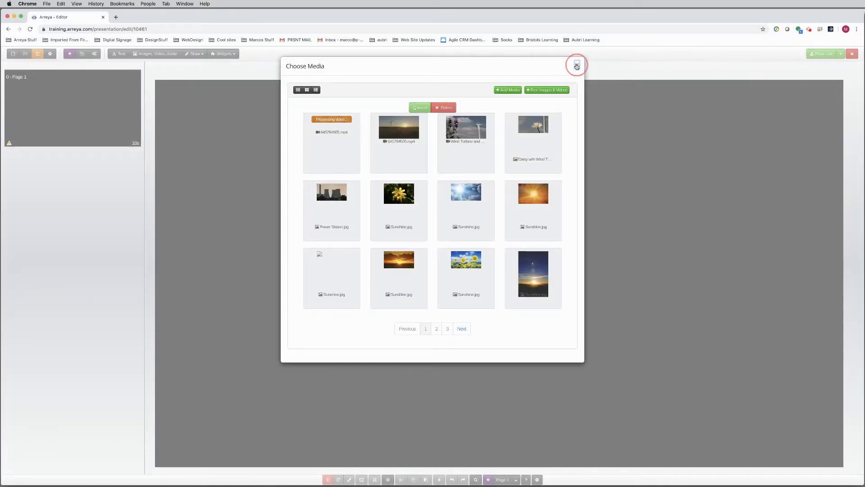
left_click(577, 66)
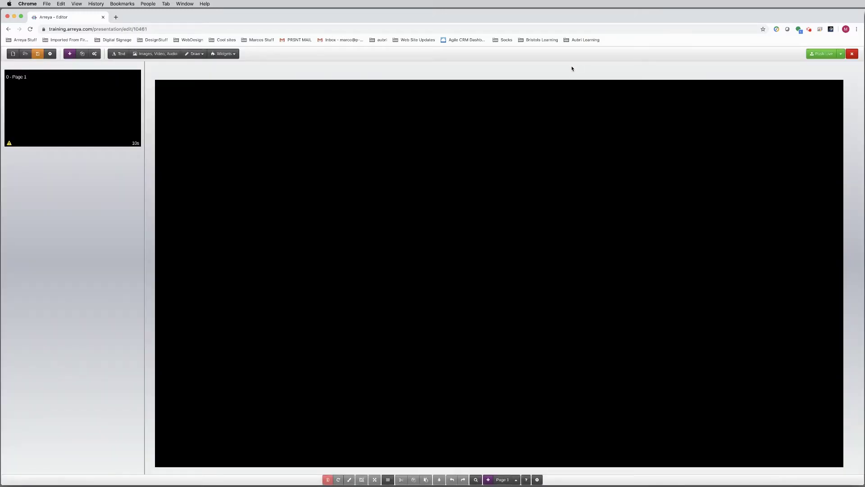
Step: Change the page name to 'Main Page' in Page Settings
left_click(94, 54)
triple_click(417, 108)
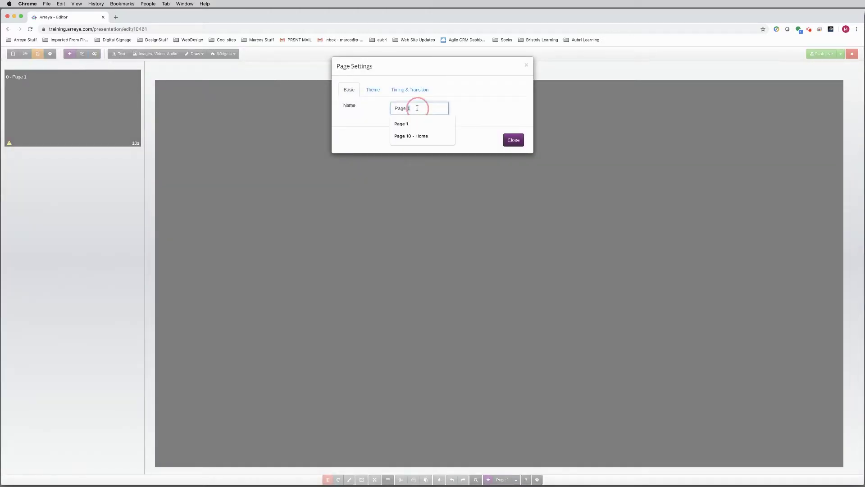
type("Main")
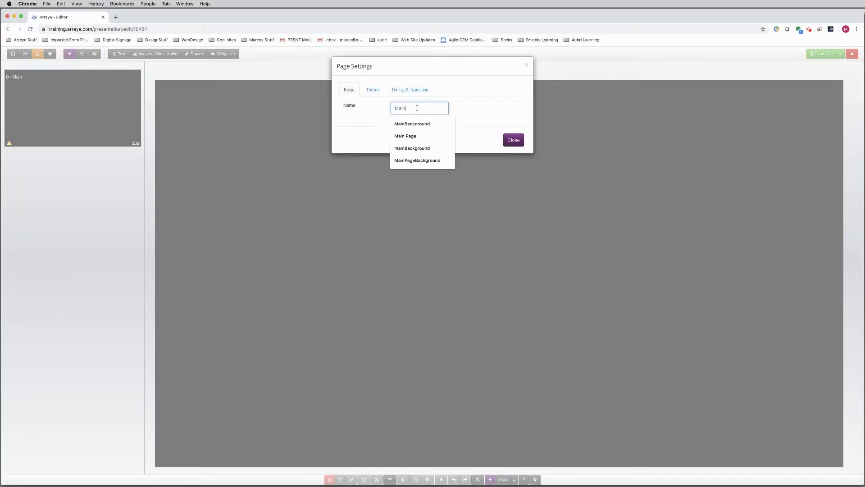
type(" Page")
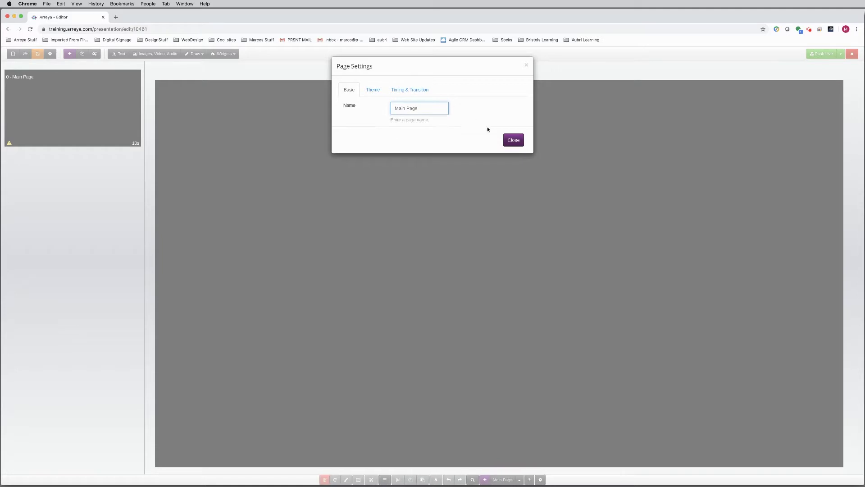
left_click(509, 139)
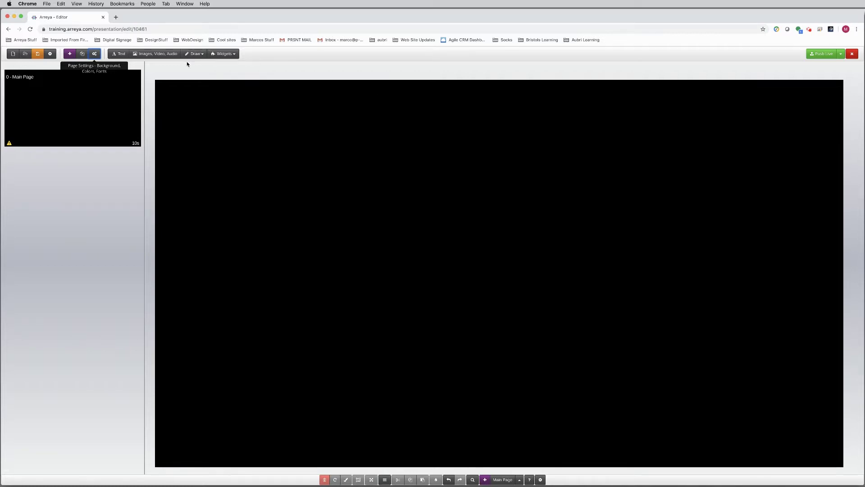
Step: Insert LE_Logo.png from media page 3, shrink it to a third and place it top-left
left_click(155, 53)
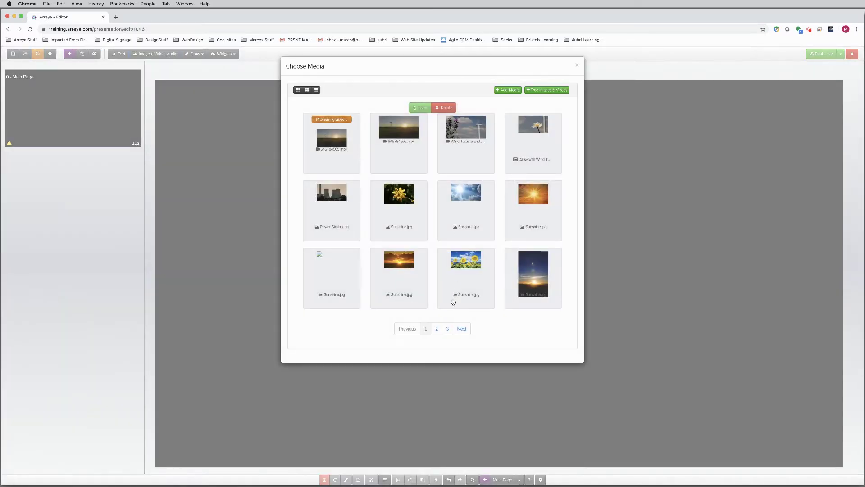
left_click(447, 328)
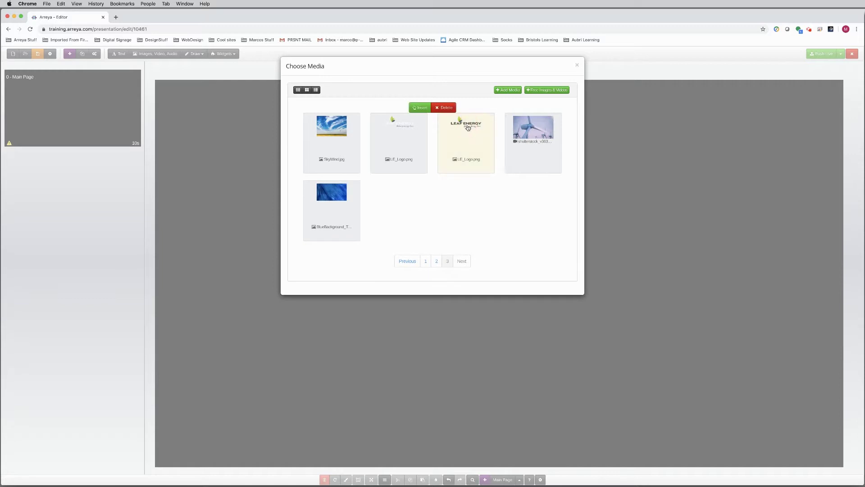
left_click(421, 108)
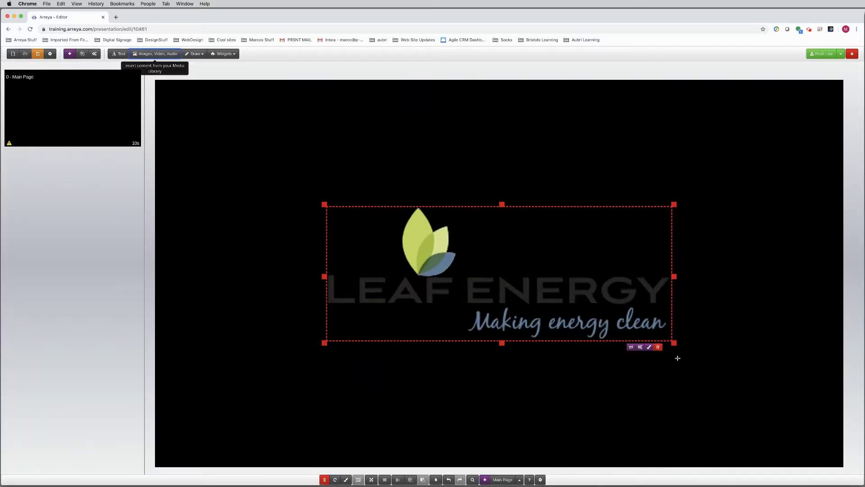
left_click_drag(674, 343, 449, 263)
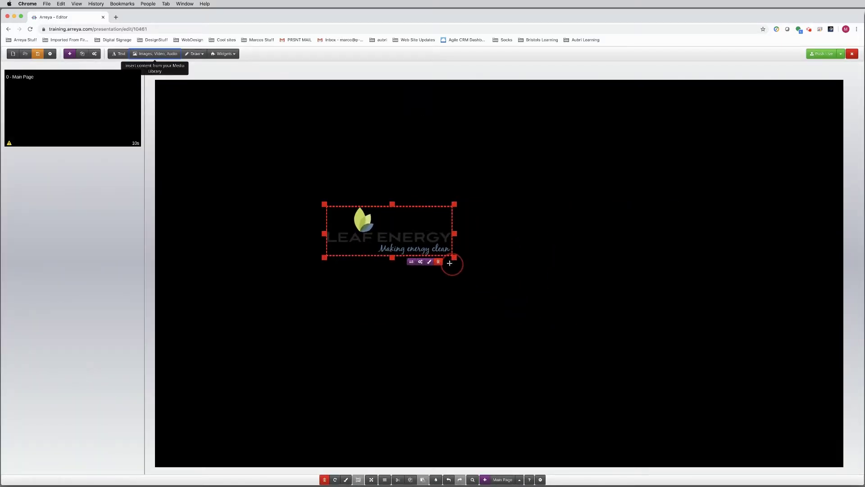
left_click_drag(399, 235, 270, 126)
left_click(360, 98)
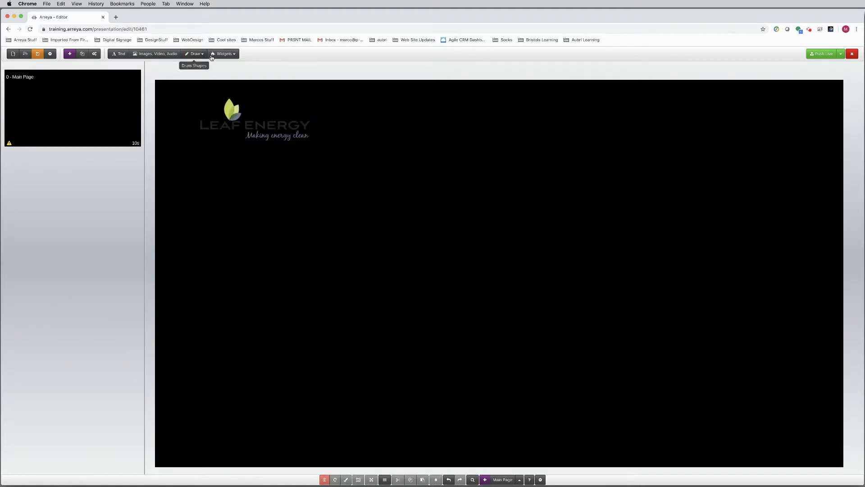
Step: Start a Slideshow widget, create a slideshow named 'Background Video' and choose it
left_click(225, 55)
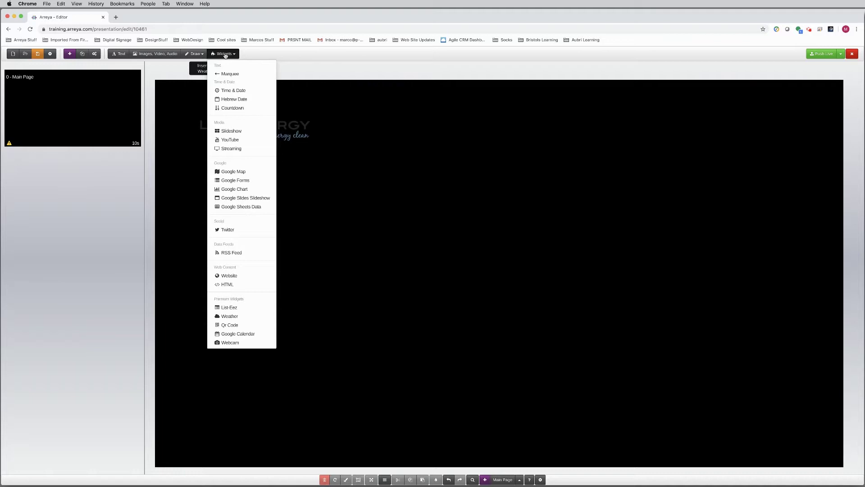
left_click(235, 131)
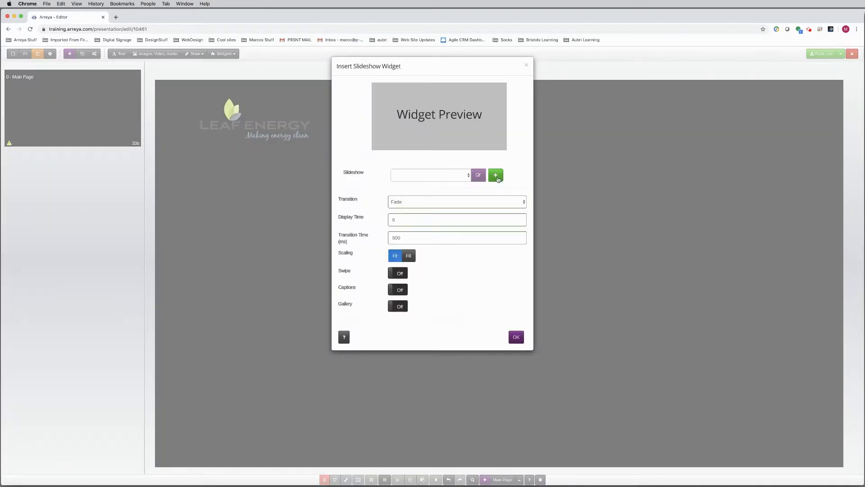
left_click(496, 177)
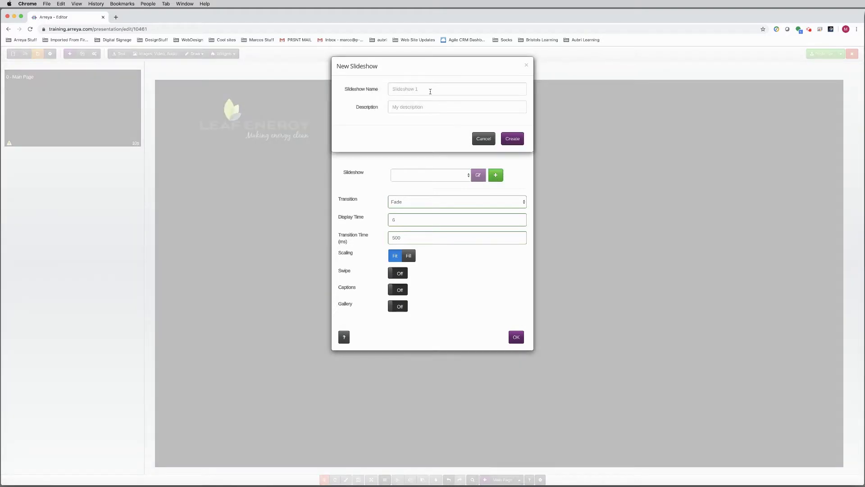
left_click(430, 91)
type("BackgroundVideos")
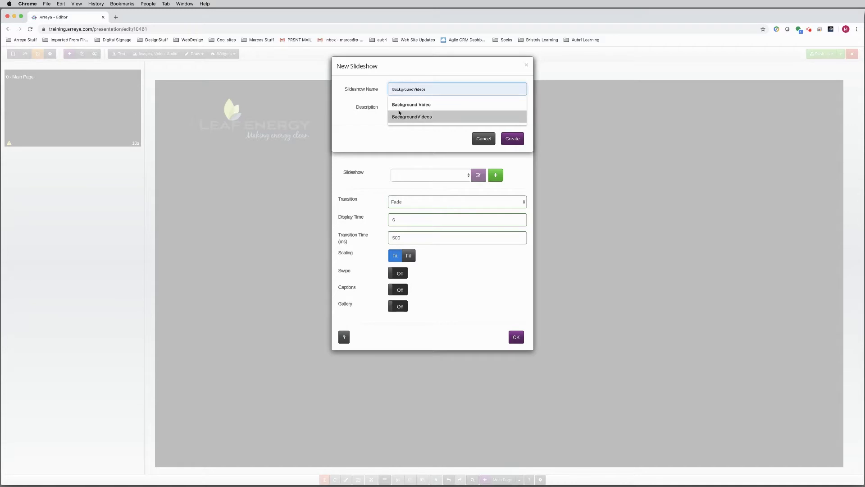
left_click(410, 104)
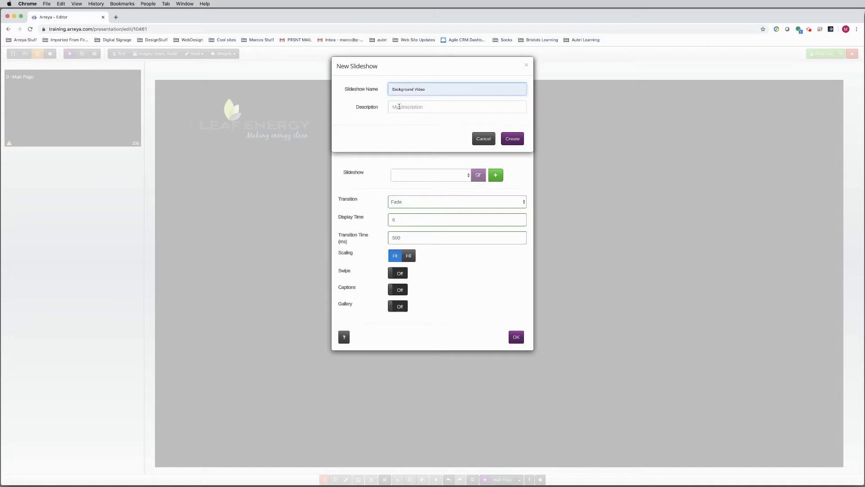
left_click(512, 138)
left_click(442, 176)
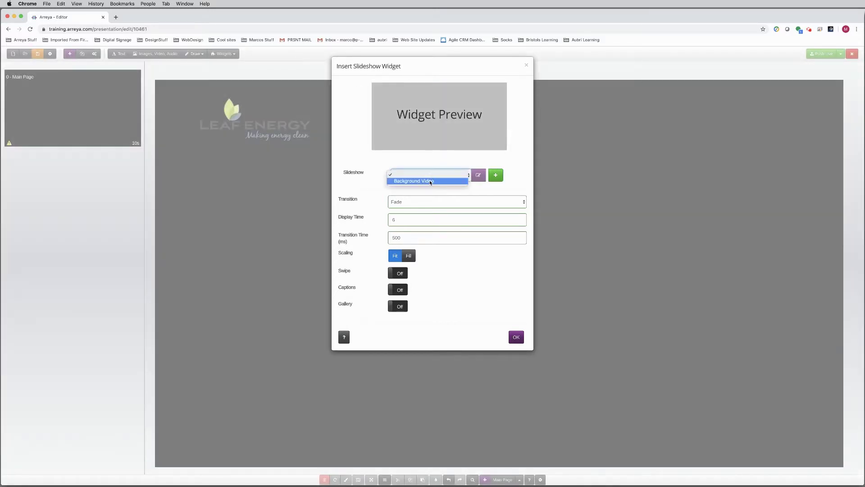
left_click(430, 181)
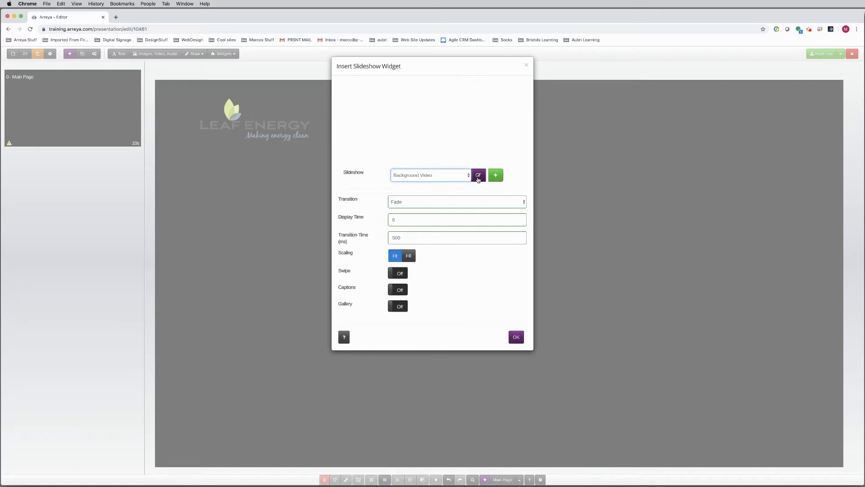
Step: Add the Wind Turbine video and a second video as slides in Background Video
left_click(479, 177)
left_click(557, 90)
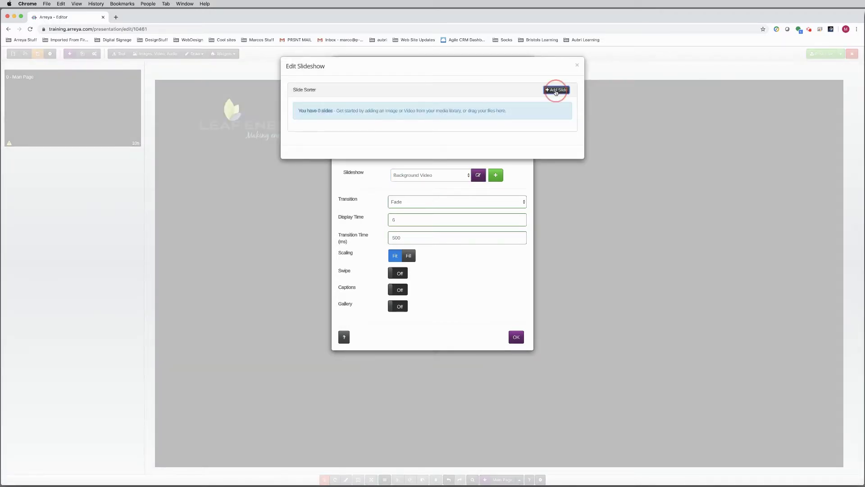
left_click(470, 128)
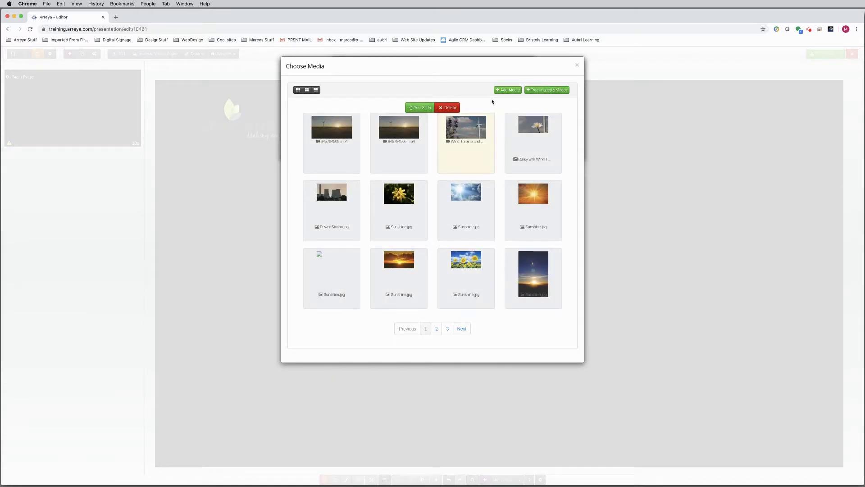
left_click(419, 108)
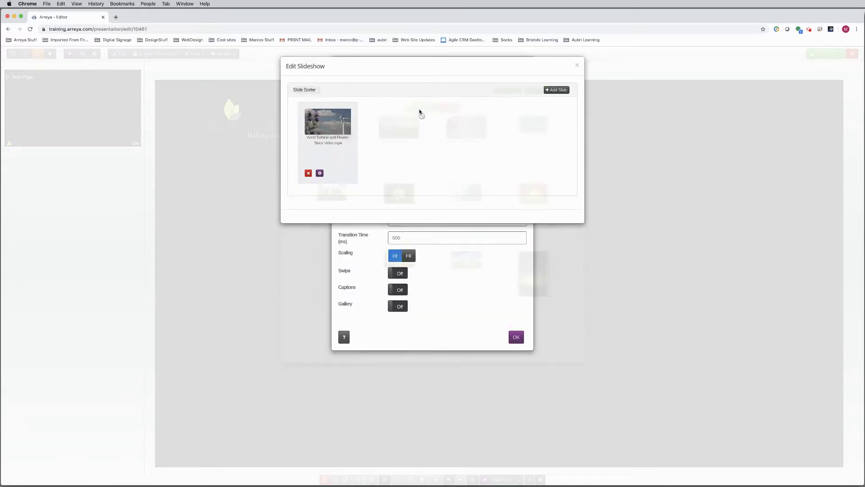
left_click(552, 89)
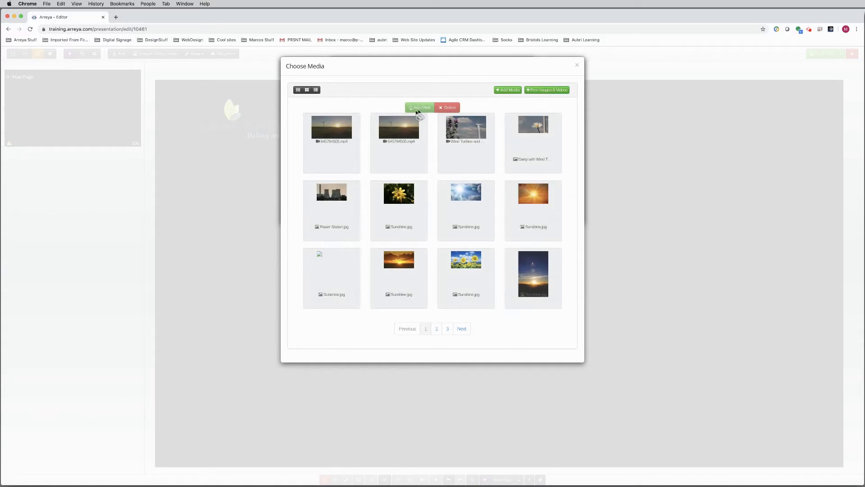
left_click(419, 108)
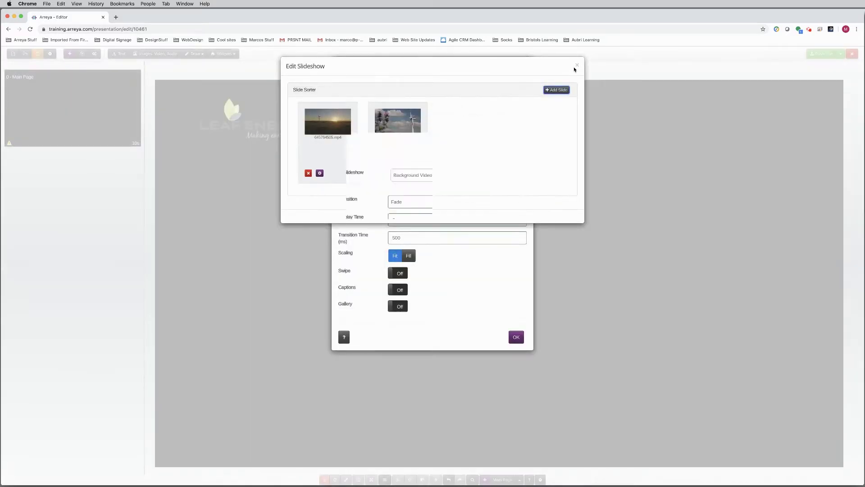
left_click(577, 66)
Step: Set a 2000 ms transition with Fill scaling, insert the widget and move it top-left
double_click(406, 236)
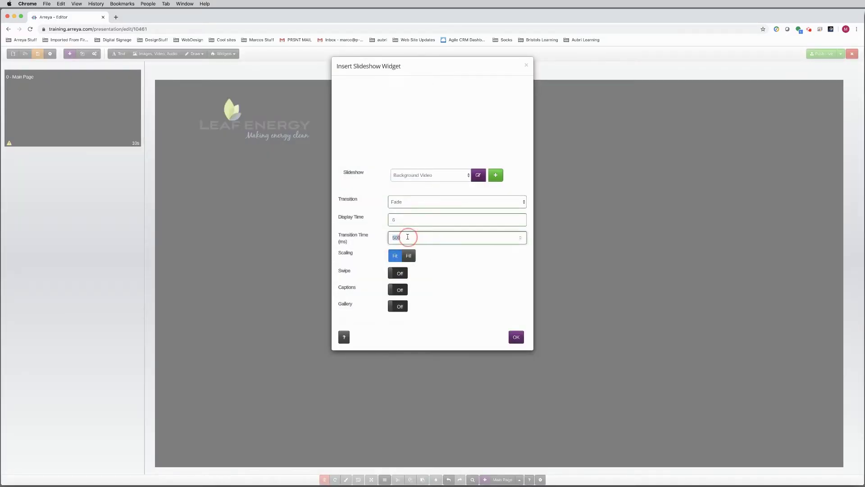
type("20")
left_click(408, 256)
left_click(517, 337)
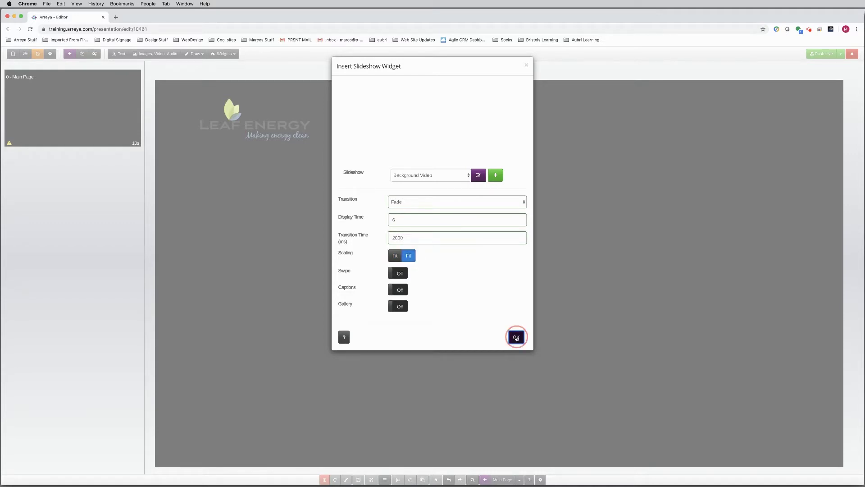
left_click_drag(490, 280, 195, 130)
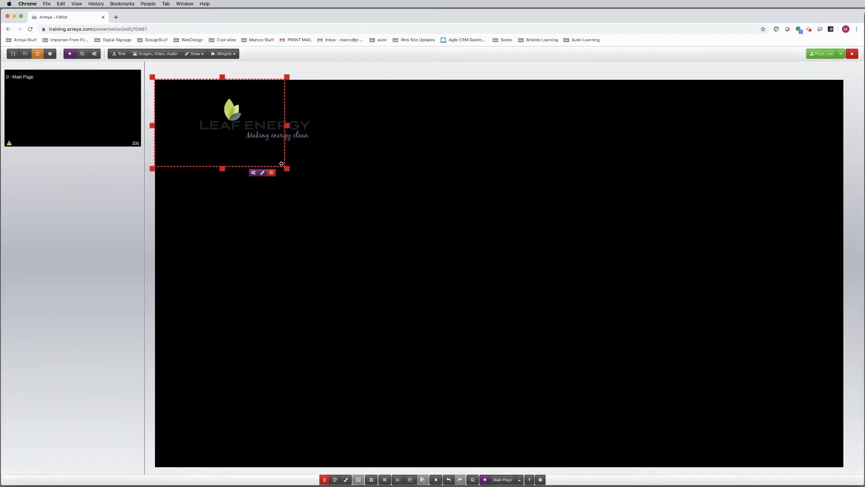
Step: Stretch the slideshow over the whole page, send it behind the logo, and push live
left_click_drag(287, 168, 796, 442)
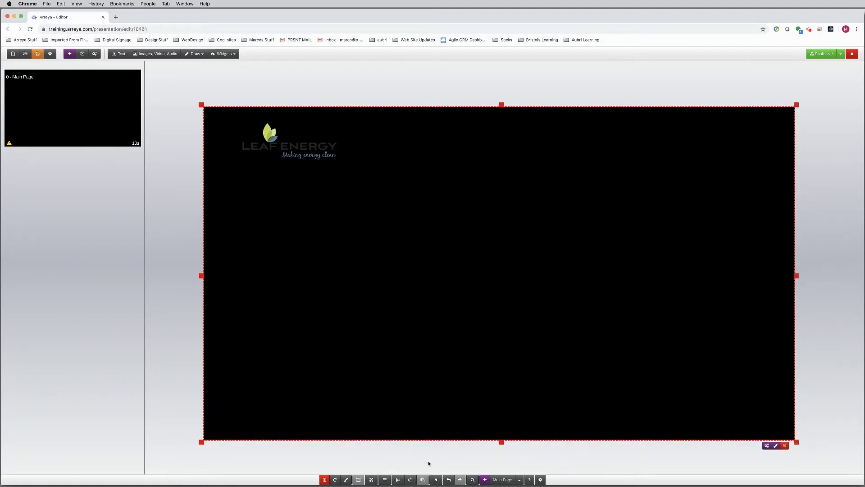
left_click(384, 480)
left_click(398, 457)
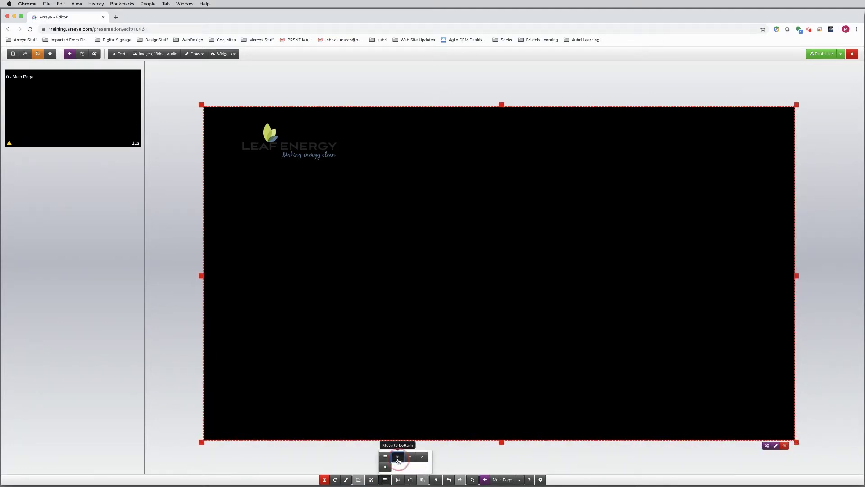
left_click(841, 83)
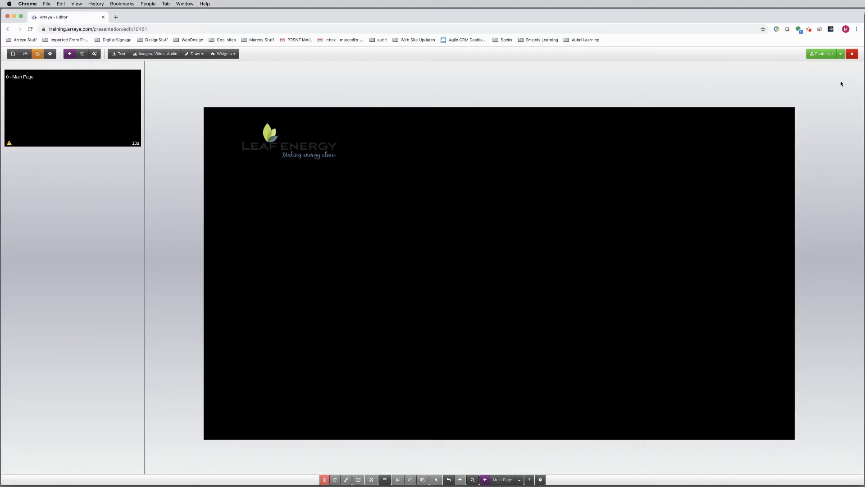
left_click(808, 56)
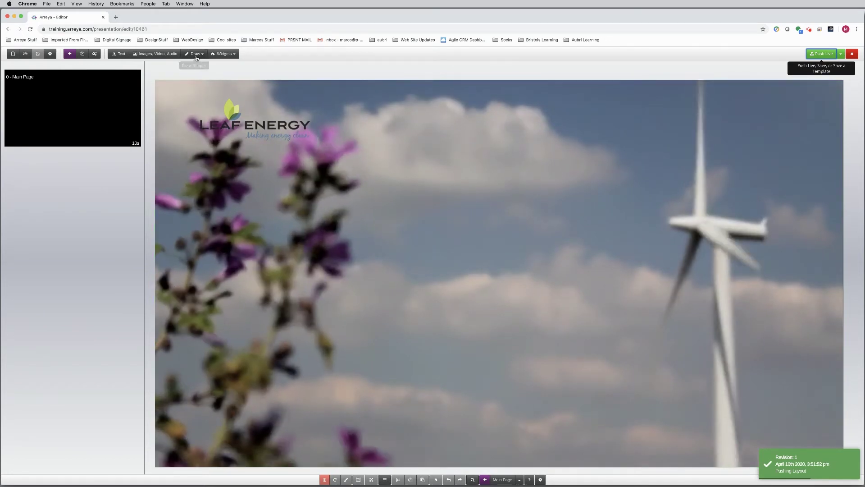
Step: Add a trial white rectangle, move it toward the upper left, then delete it
left_click(200, 55)
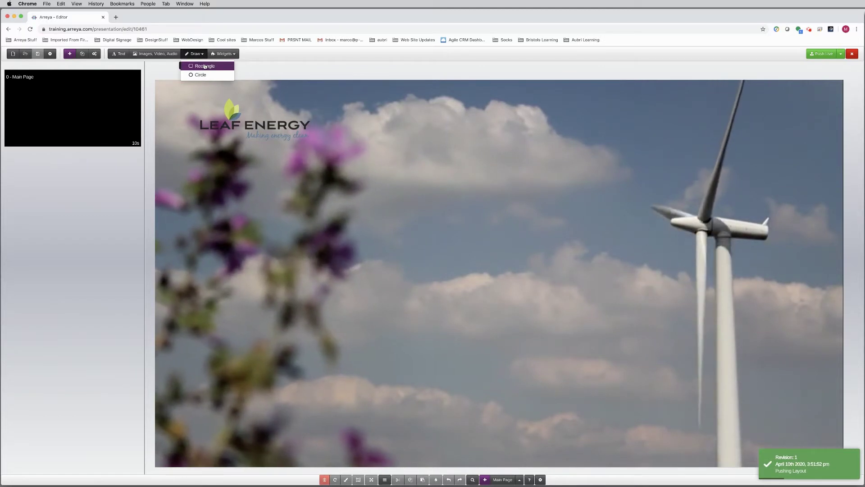
left_click(205, 66)
left_click_drag(484, 263, 368, 130)
left_click(435, 190)
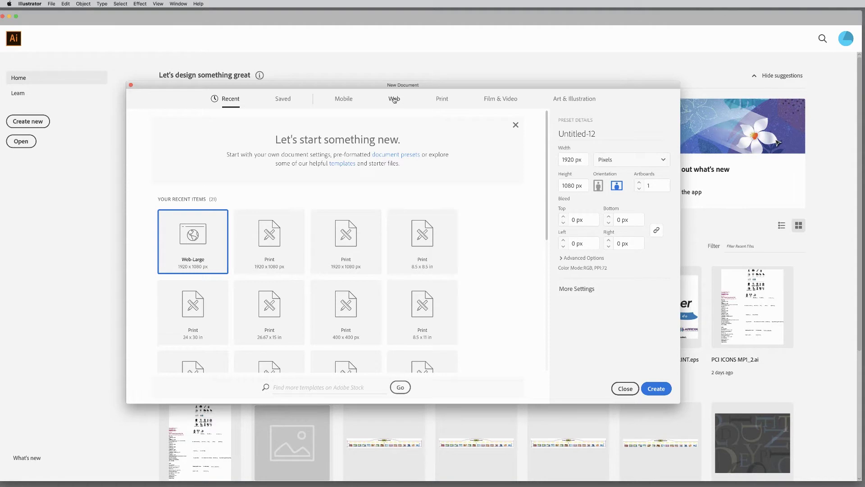
Step: Make a Web preset document named LogoBackground, 1920 × 1080 px, in RGB Color
left_click(394, 100)
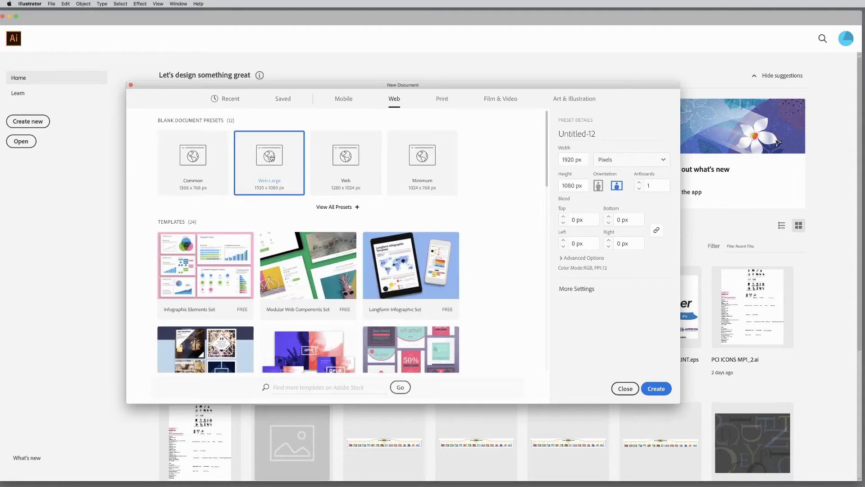
triple_click(571, 133)
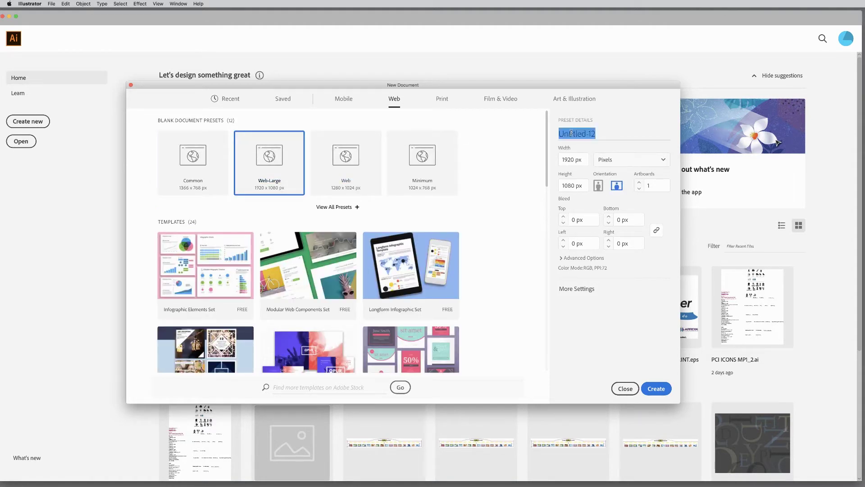
type("LogoBackground")
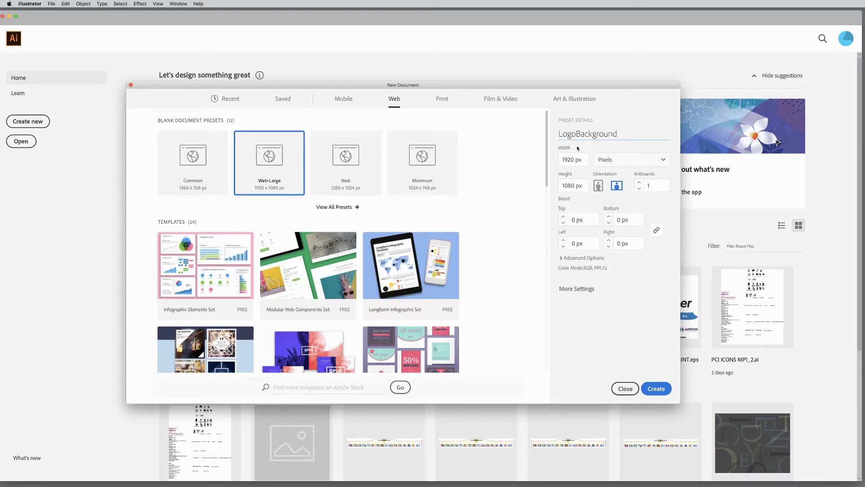
left_click(583, 158)
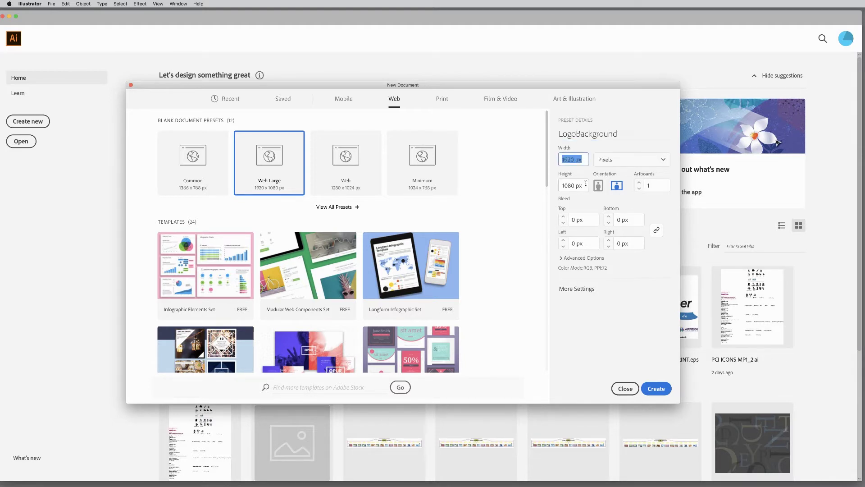
left_click(585, 184)
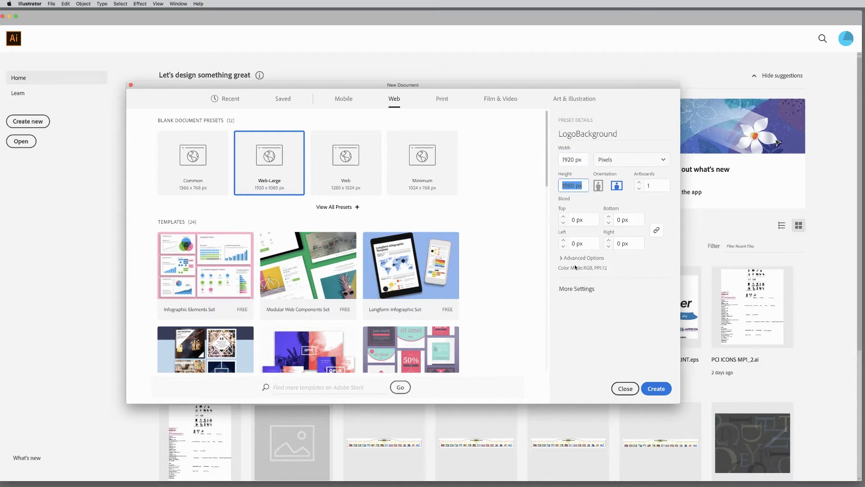
left_click(561, 258)
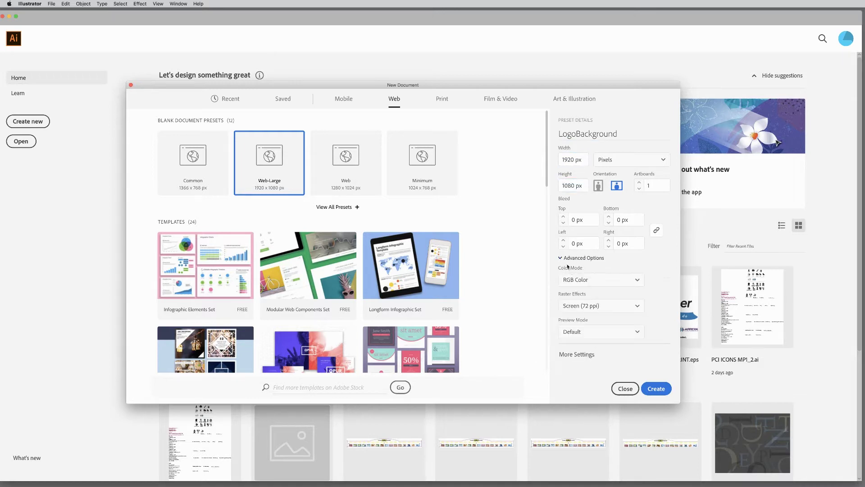
left_click(603, 282)
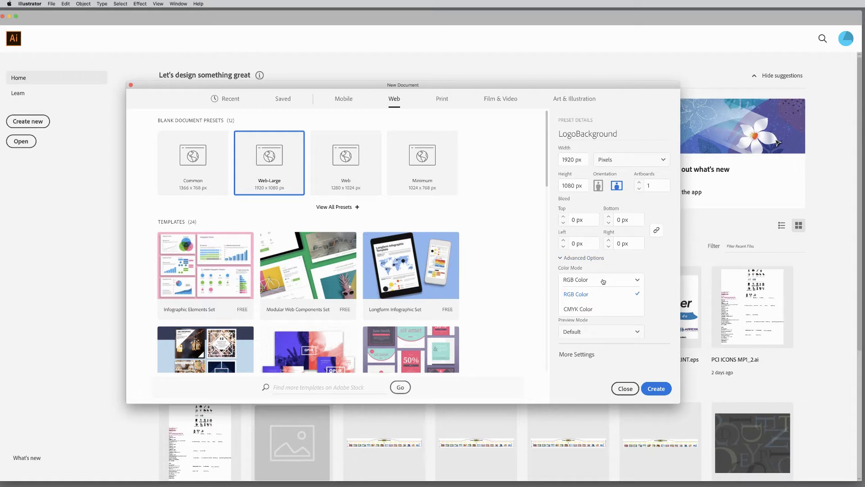
left_click(616, 294)
left_click(657, 388)
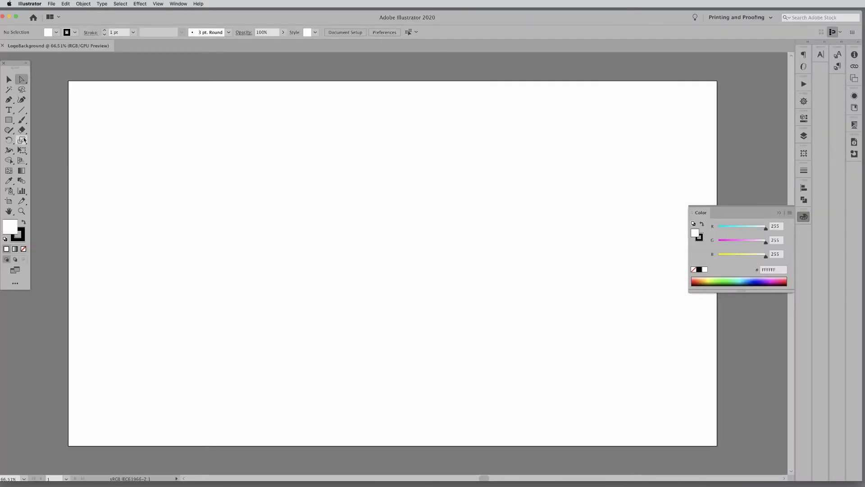
Step: Draw a top-left rectangle with no outline and a light cyan fill
left_click(8, 120)
left_click_drag(326, 177, 68, 80)
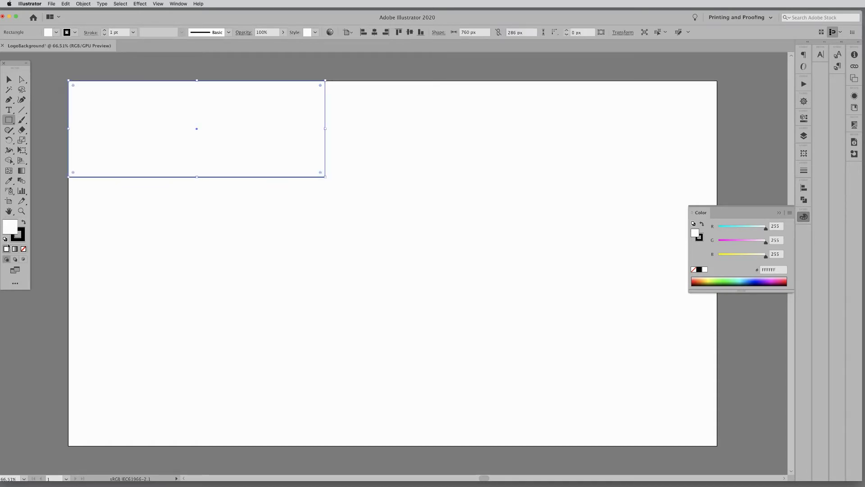
left_click(21, 238)
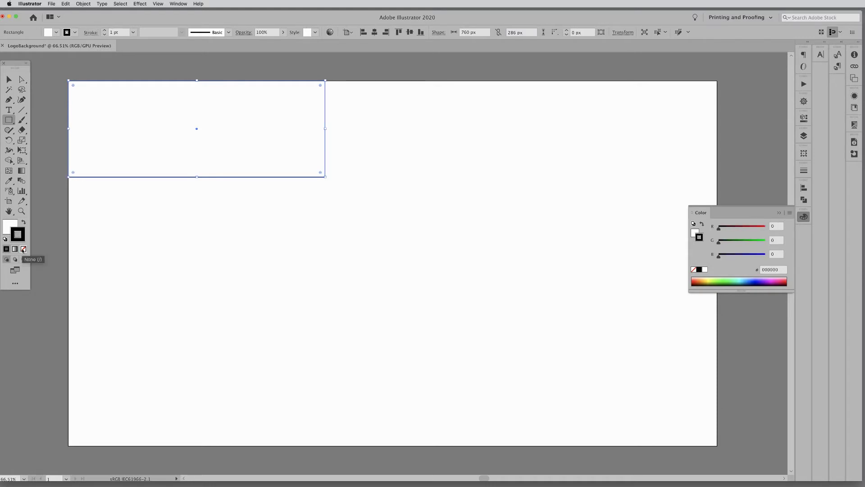
left_click(23, 249)
left_click(8, 228)
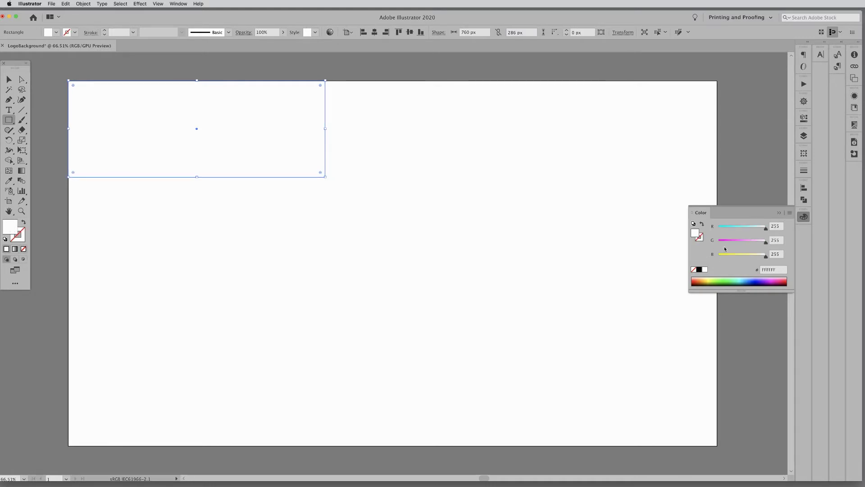
left_click(737, 229)
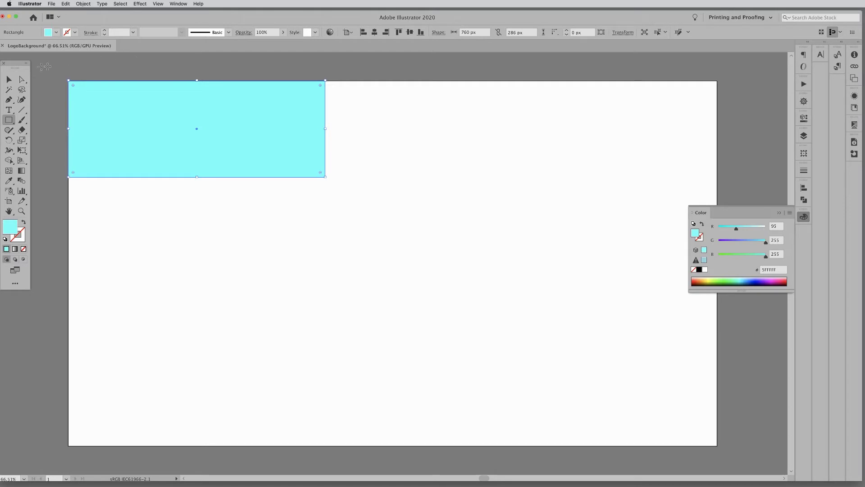
Step: Drag the bottom corners to slope the bottom edge and slant the right side, then fill it white
left_click(22, 79)
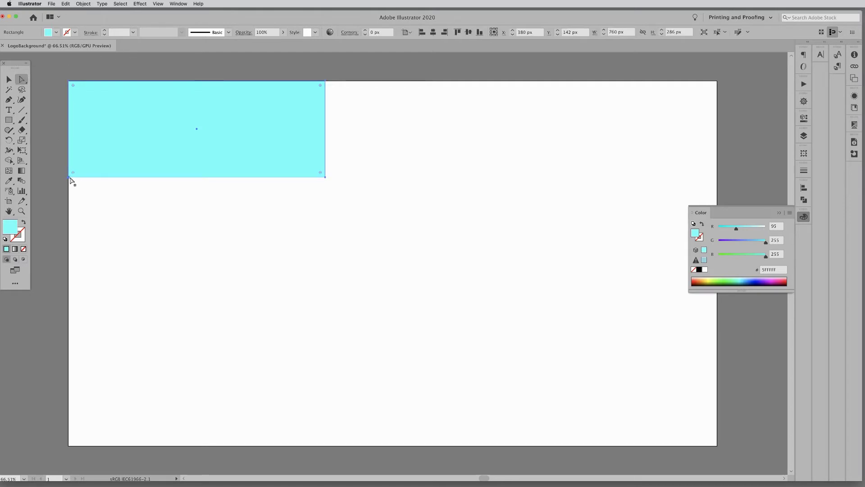
left_click_drag(68, 177, 68, 158)
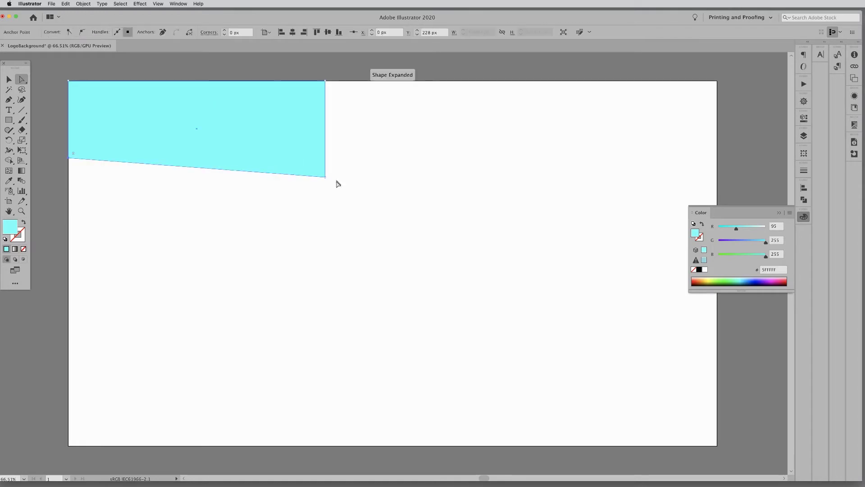
left_click_drag(324, 178, 267, 177)
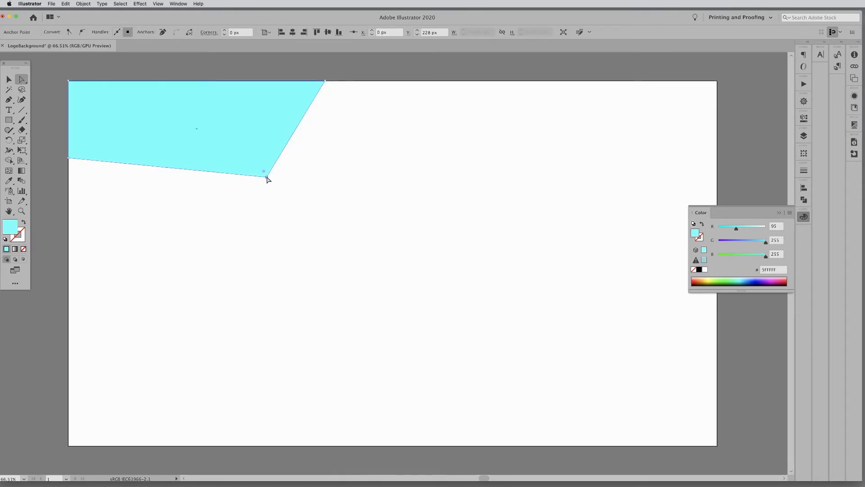
left_click(294, 220)
left_click(254, 142)
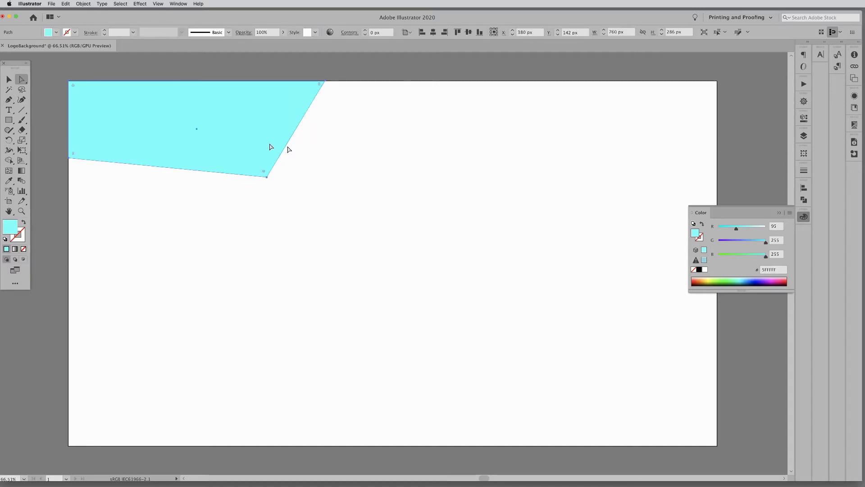
left_click(705, 270)
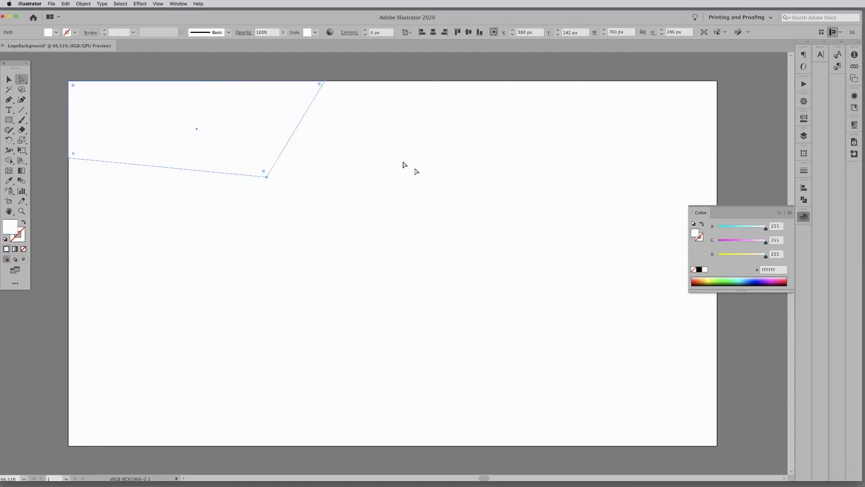
left_click(196, 66)
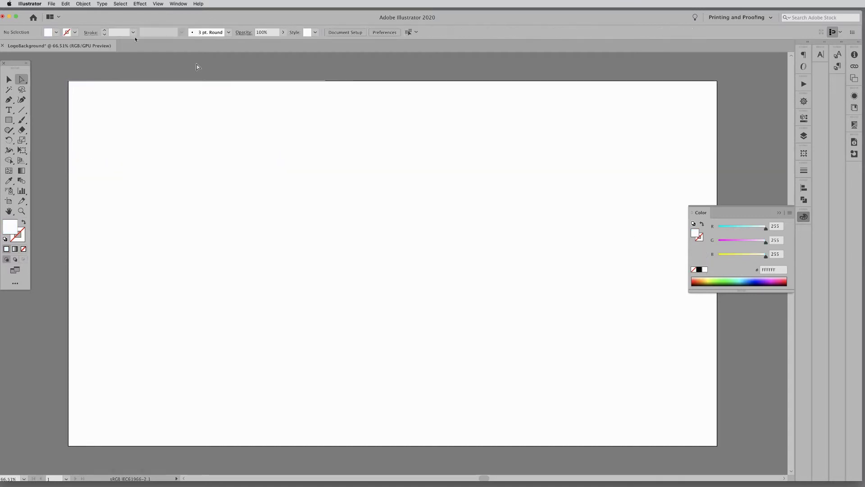
Step: Export the artwork as LogoBackground.png on the Desktop at Screen (72 ppi) with transparent background
left_click(48, 3)
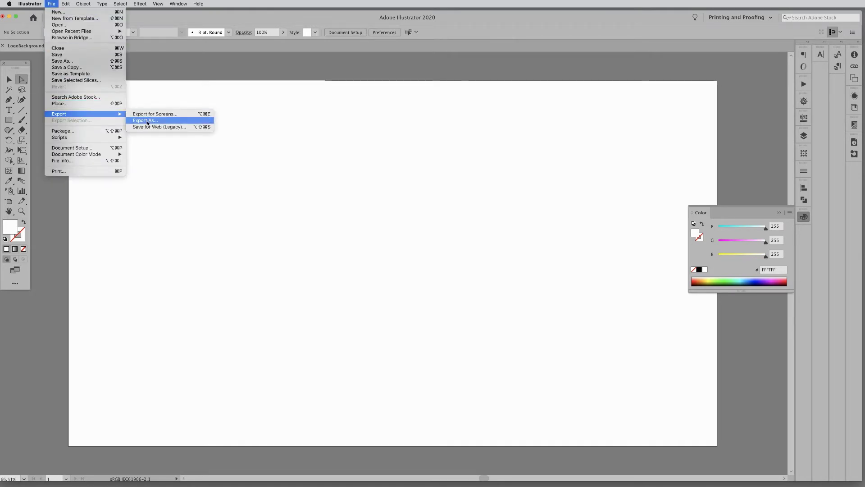
left_click(147, 122)
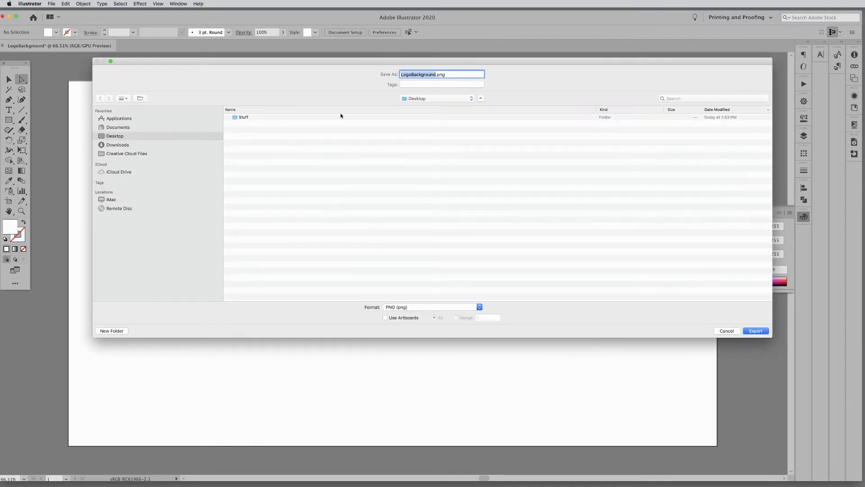
left_click(419, 304)
left_click(420, 308)
left_click(754, 332)
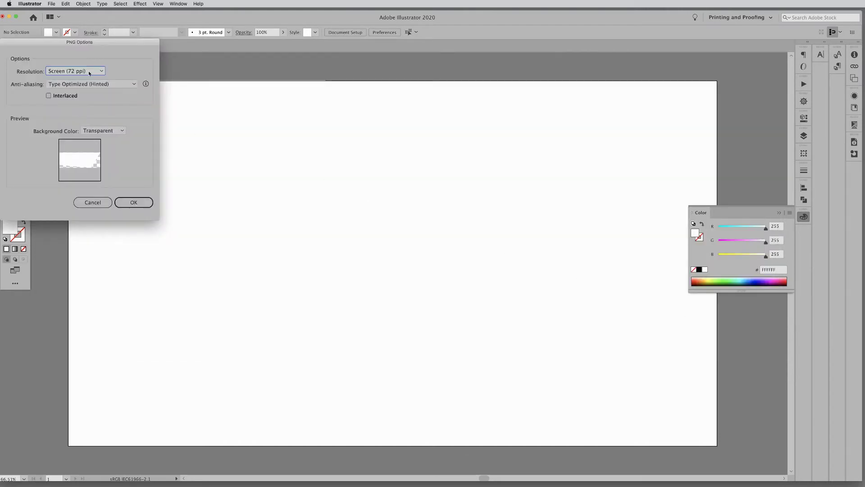
left_click(89, 71)
left_click(89, 72)
left_click(100, 131)
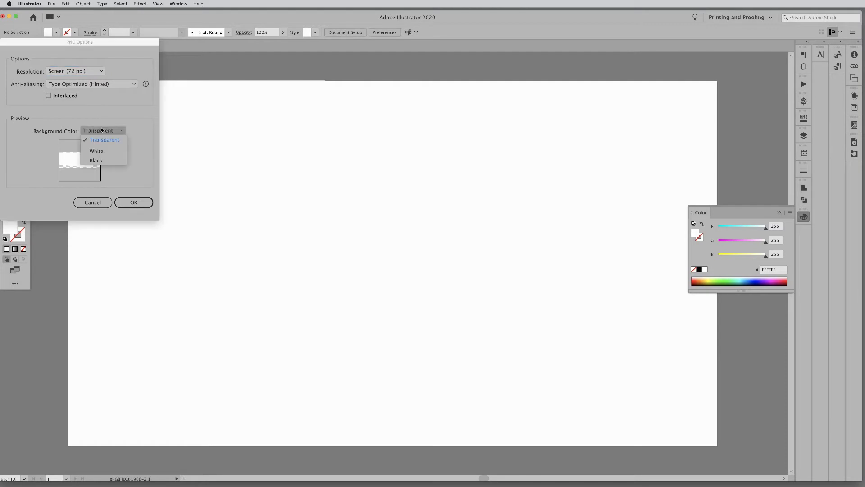
left_click(100, 131)
left_click(130, 203)
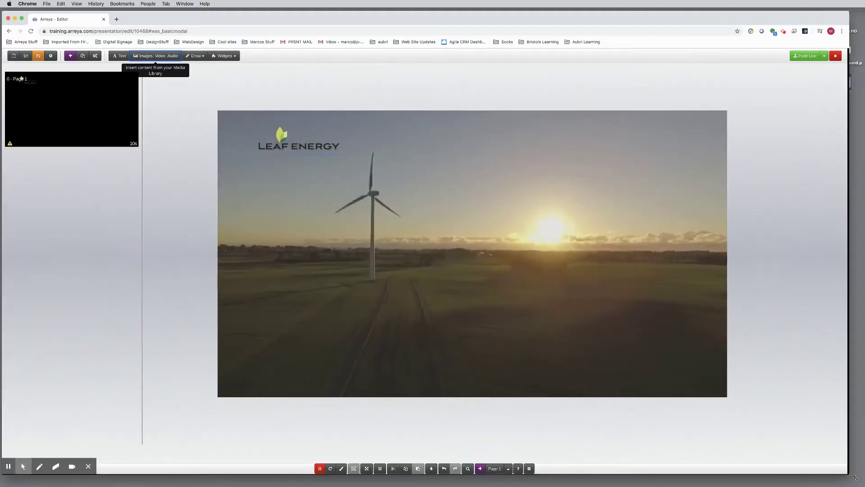
left_click_drag(856, 477, 863, 486)
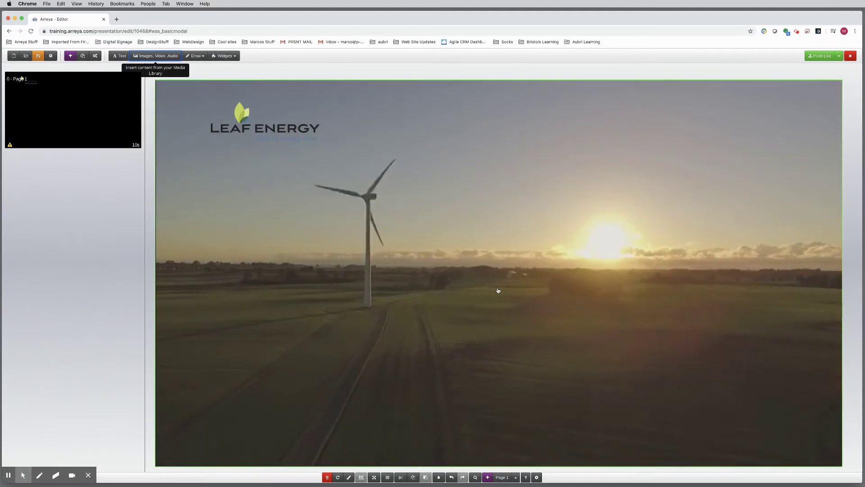
Step: Upload LogoBackground.png to Arreya's media library and insert it onto the Main Page
left_click(175, 59)
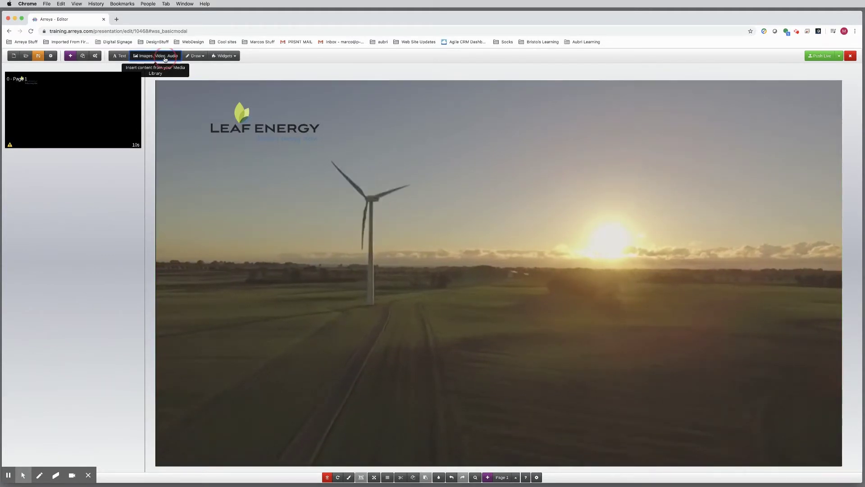
left_click(517, 92)
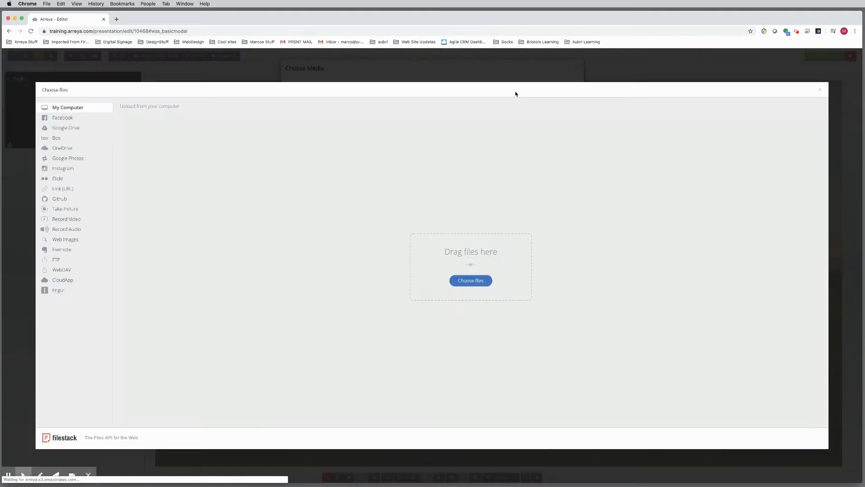
left_click(460, 286)
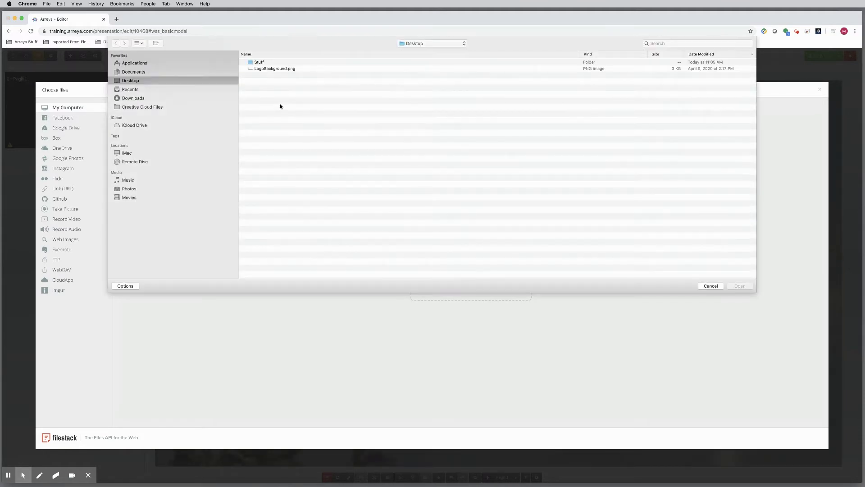
left_click(268, 68)
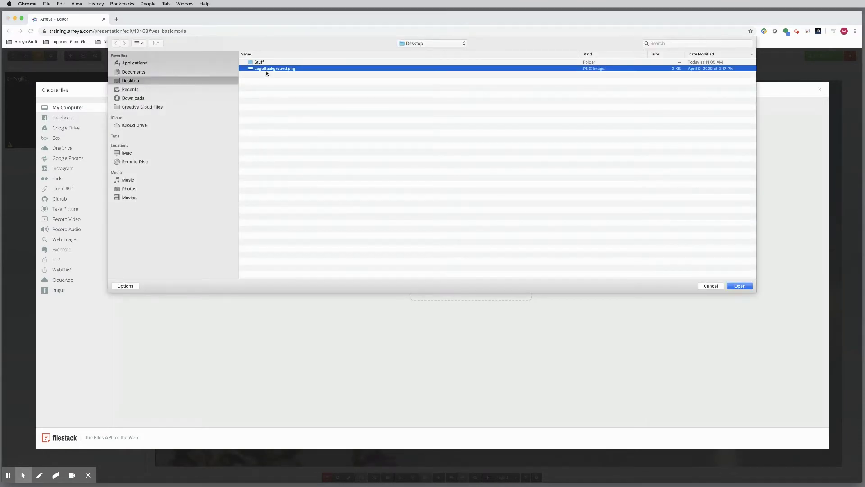
left_click(735, 286)
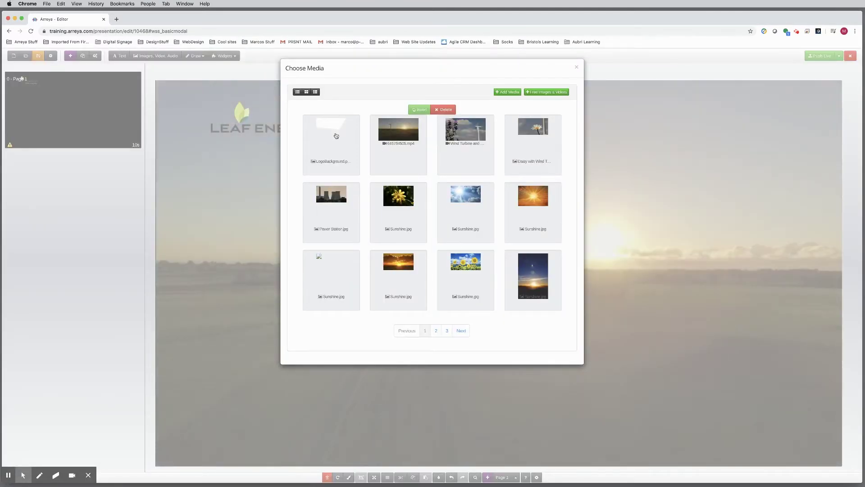
left_click(336, 136)
left_click(421, 111)
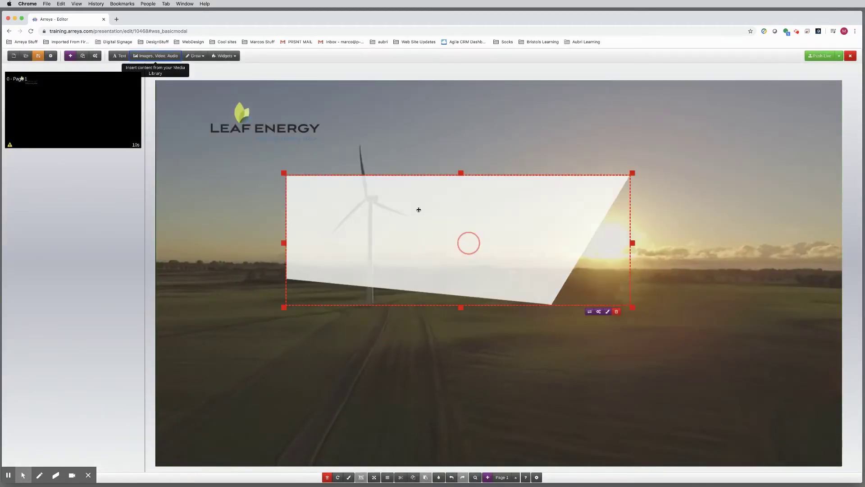
Step: Move the white shape to the top-left corner, shrink it to the logo area, and set opacity to 65%
left_click_drag(468, 243, 319, 135)
left_click_drag(504, 212, 393, 172)
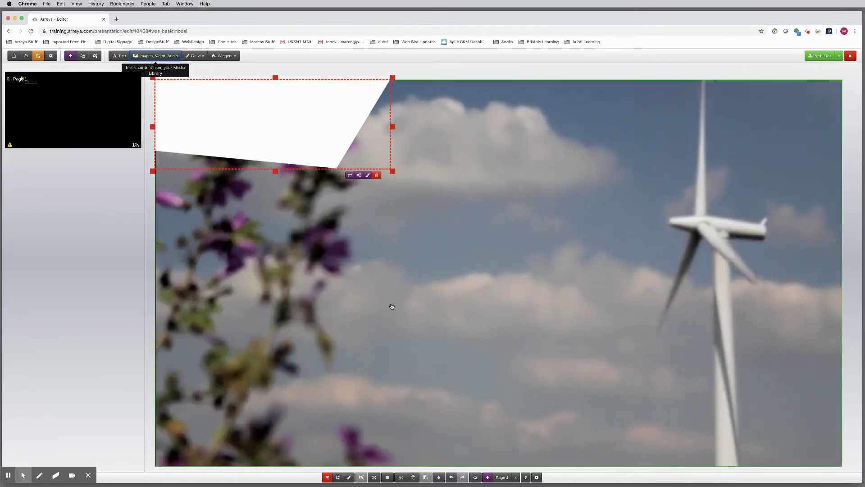
left_click(374, 179)
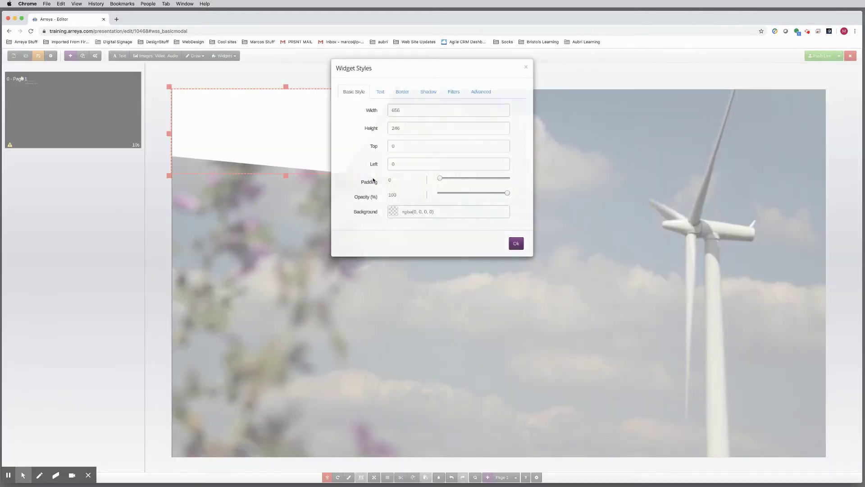
left_click_drag(448, 193, 478, 193)
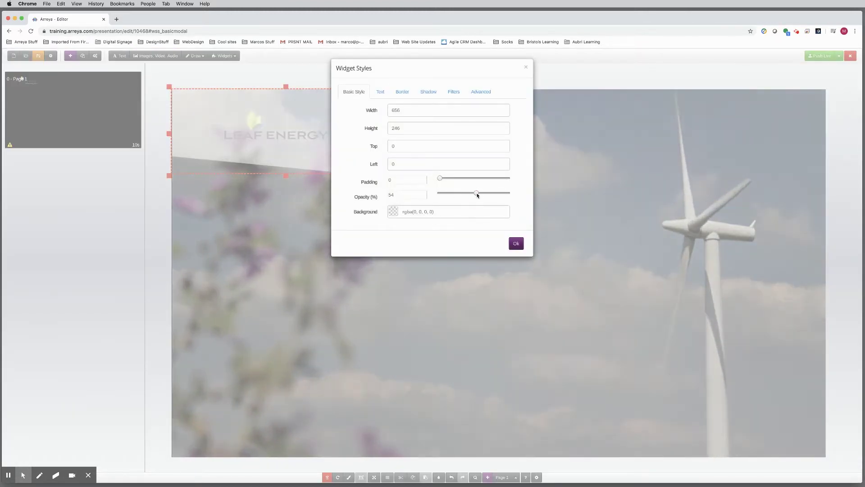
double_click(391, 195)
type("65")
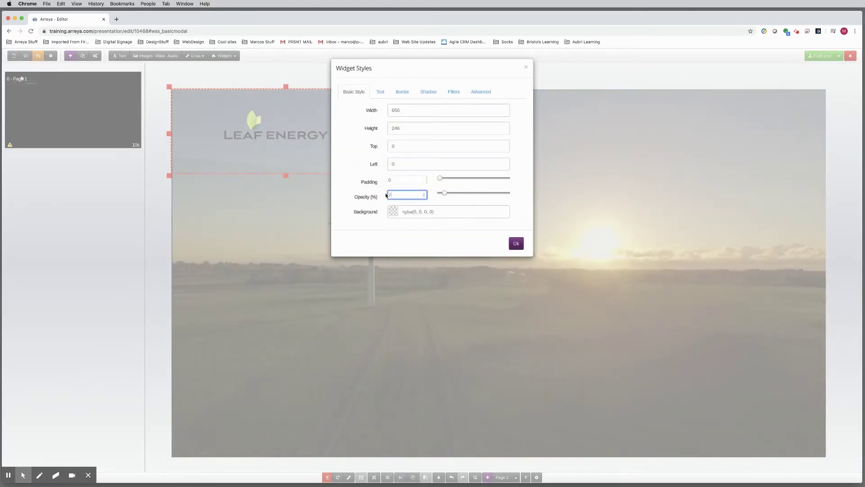
left_click(514, 243)
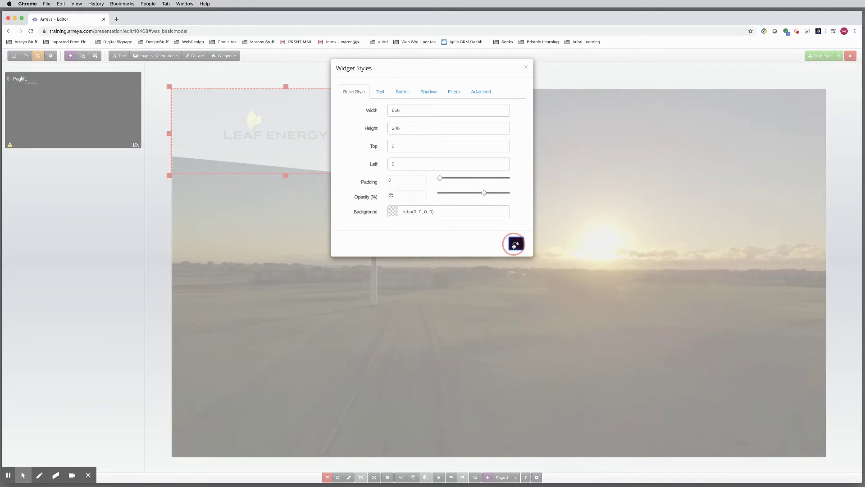
Step: Send the shape one layer below the Leaf Energy logo and shrink it slightly
left_click(387, 477)
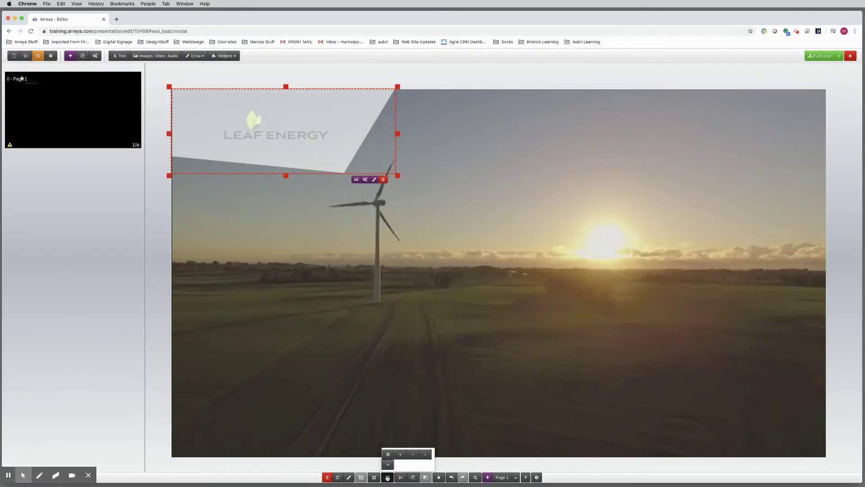
left_click(412, 456)
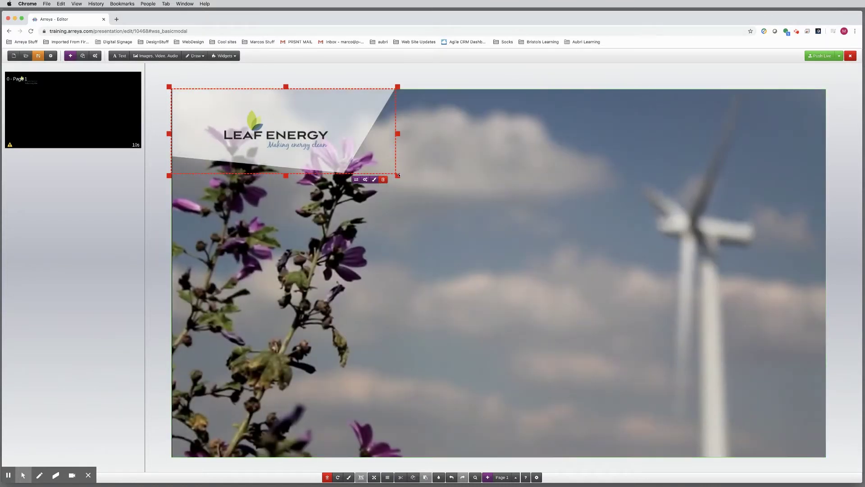
left_click_drag(398, 175, 389, 172)
left_click(404, 91)
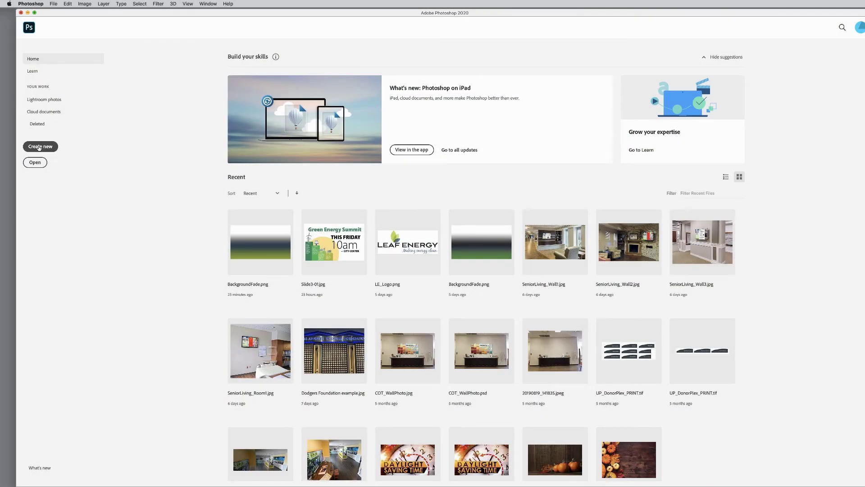
Step: Create a Web Large 1920×1080, 72 ppi document named Background Fade with transparent background contents
left_click(38, 146)
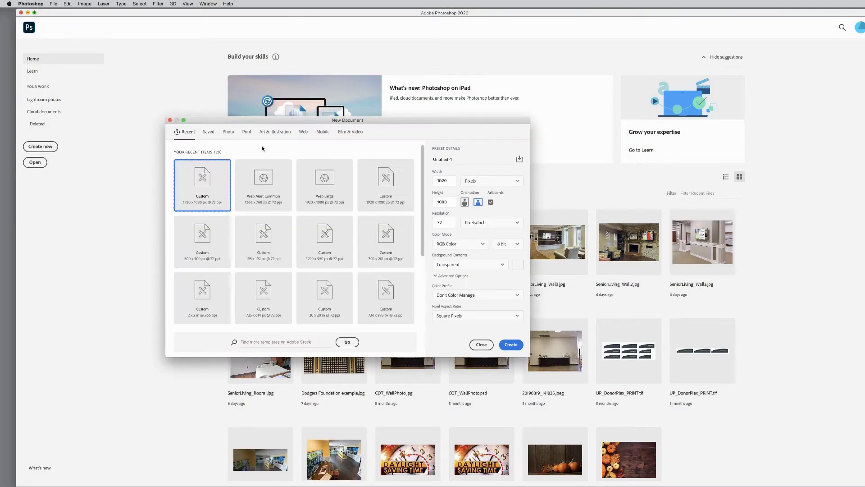
left_click(304, 132)
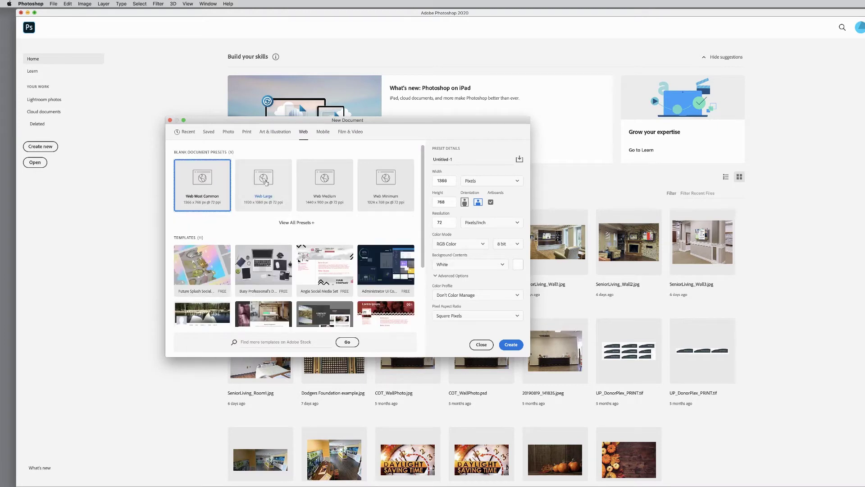
left_click(266, 182)
left_click(455, 159)
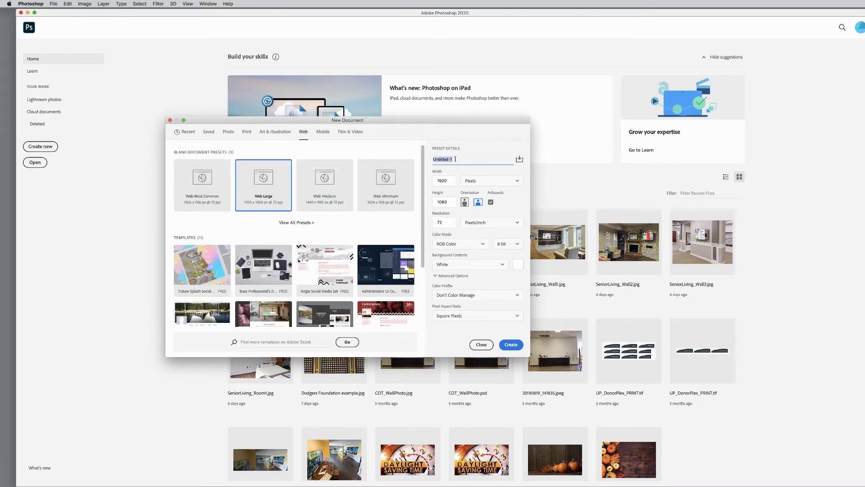
type("Background Fade")
left_click(452, 179)
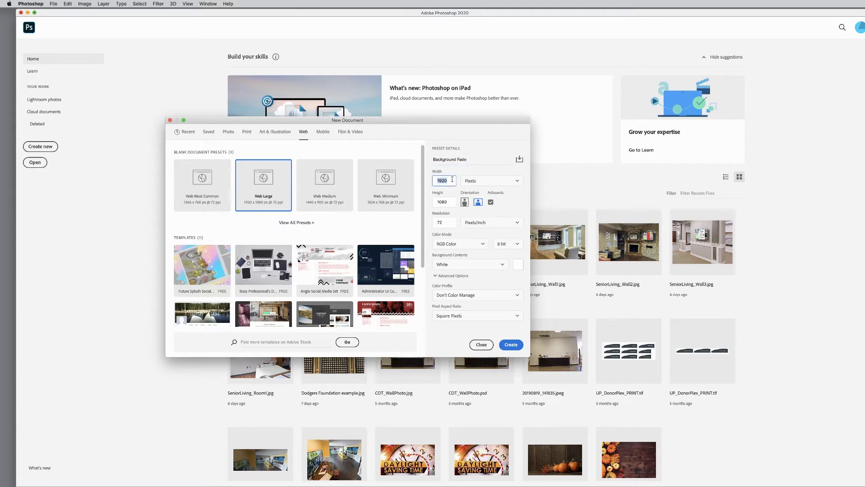
left_click(448, 202)
left_click(448, 223)
left_click(475, 265)
left_click(456, 318)
left_click(511, 345)
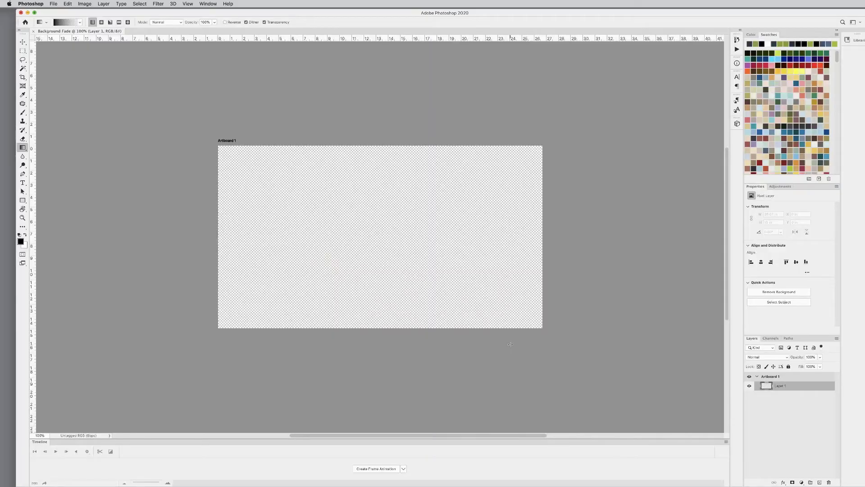
Step: Add a gradient stop at 35% coloured dark blue-grey 263b46 (CMYK 84, 65, 53, 46)
left_click(70, 23)
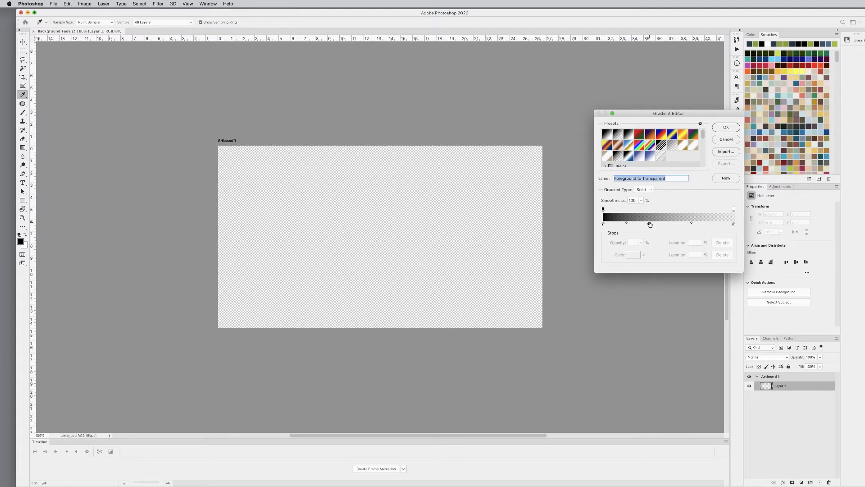
left_click(650, 224)
left_click(633, 255)
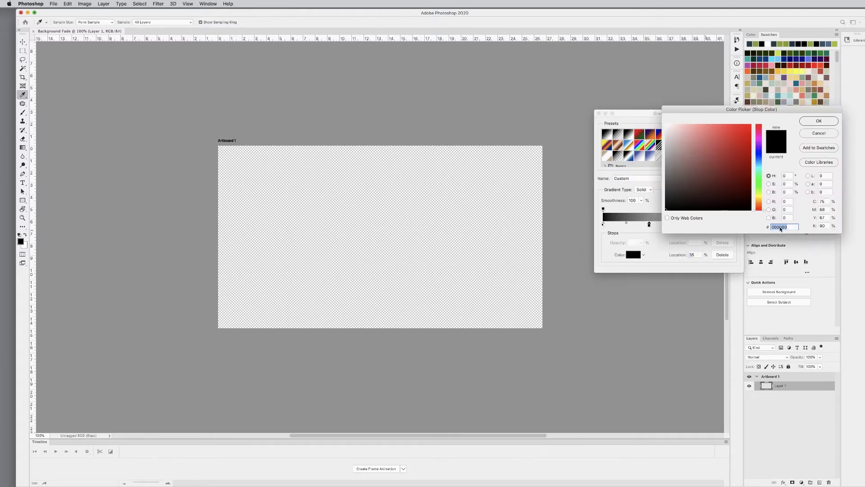
double_click(829, 202)
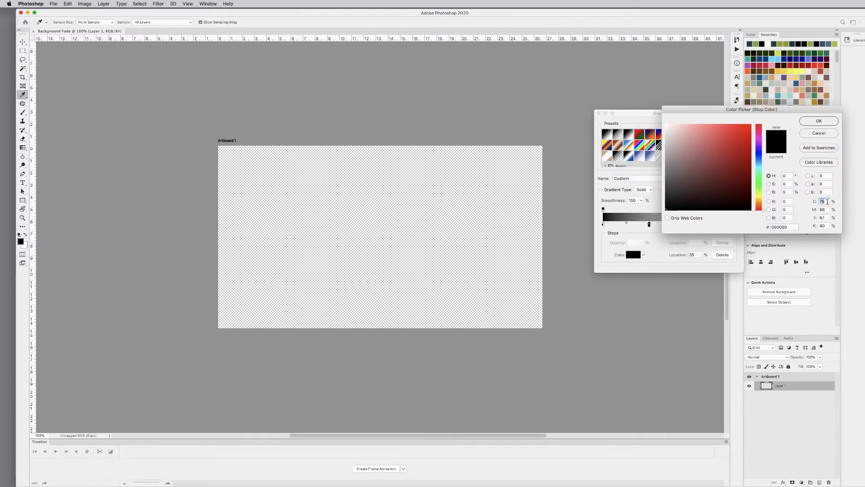
type("5")
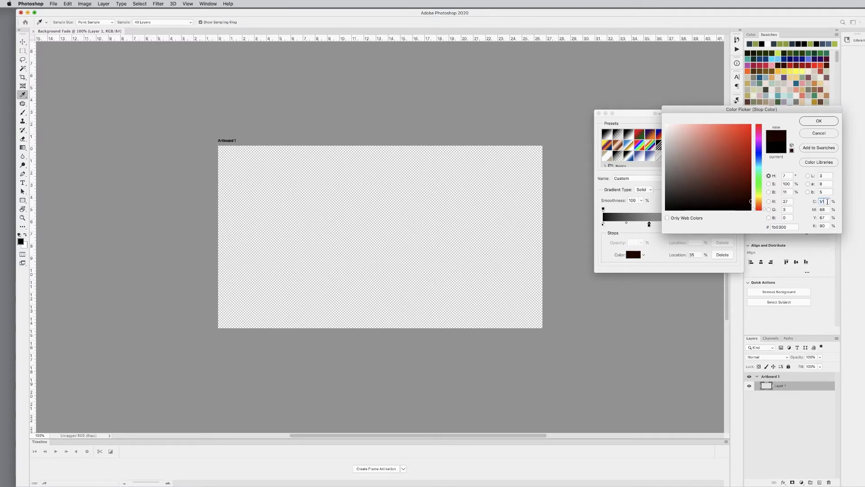
key("BackSpace")
type("84")
key("Tab")
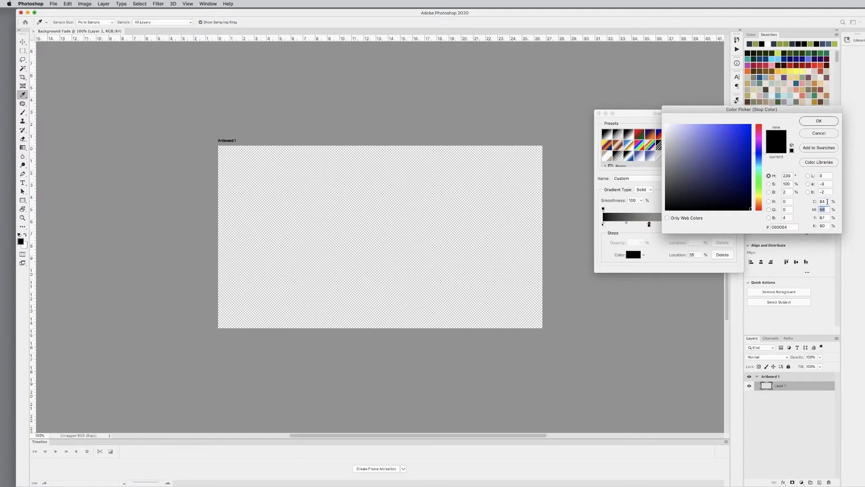
type("65")
key("Tab")
type("53")
key("Tab")
type("46")
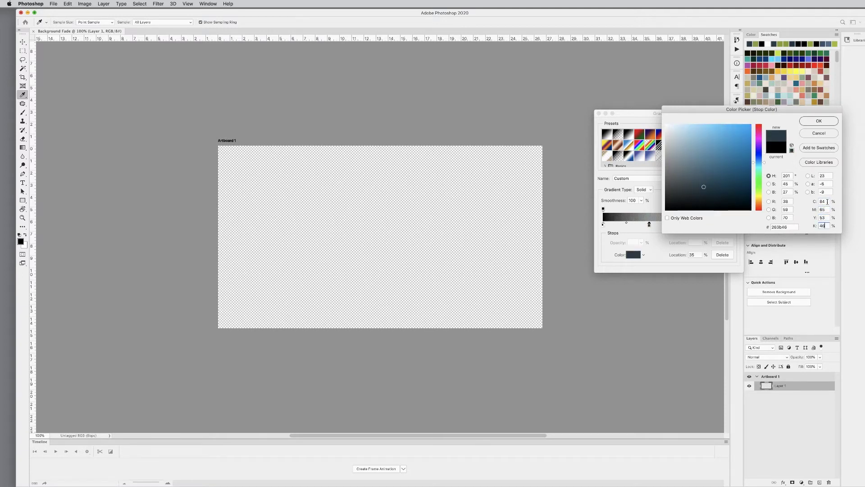
left_click(825, 123)
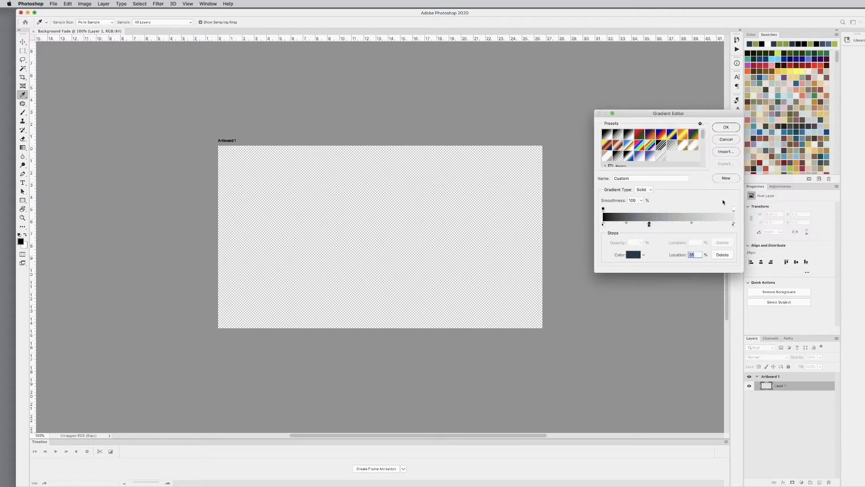
Step: Make the gradient's right end fully opaque and olive green 8aa03b (CMYK 1, 22, 100, 3)
left_click(733, 210)
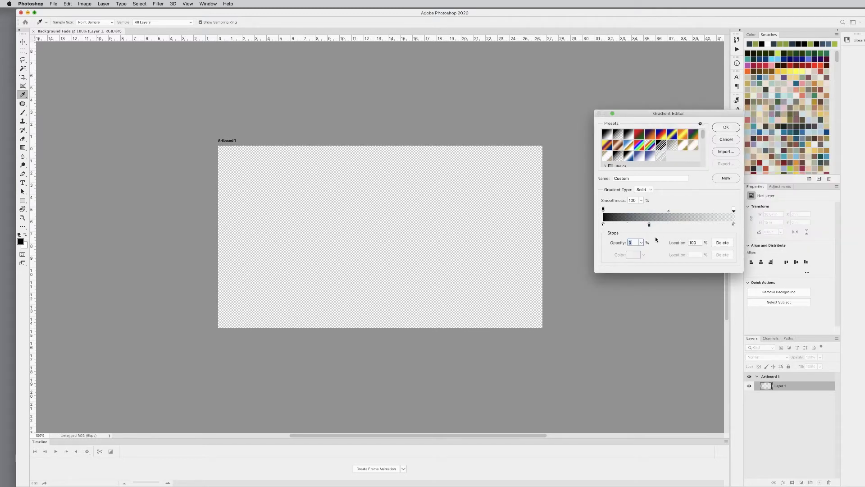
left_click(641, 243)
left_click_drag(662, 255, 729, 226)
left_click(734, 224)
left_click(633, 255)
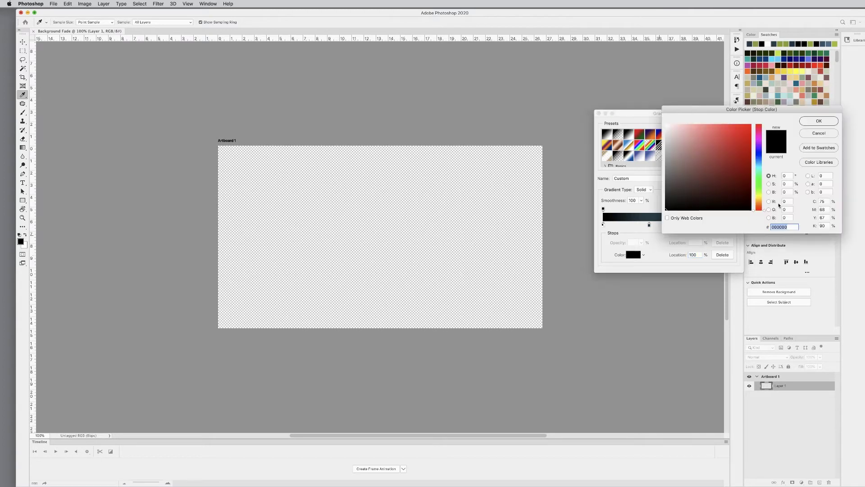
left_click(822, 201)
type("11")
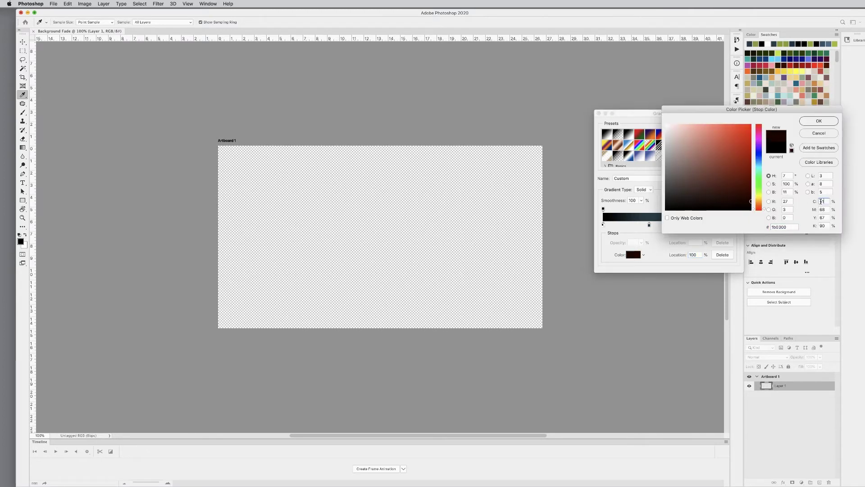
key("Tab")
type("22")
key("Tab")
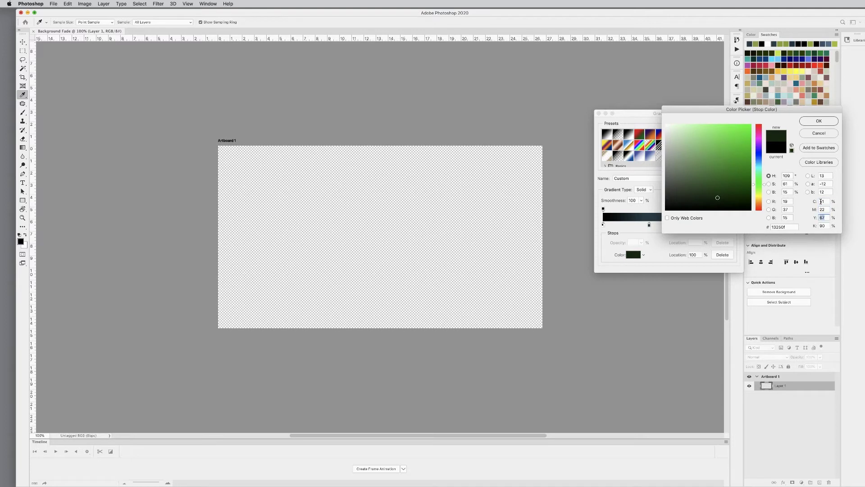
type("100")
key("Tab")
type("3")
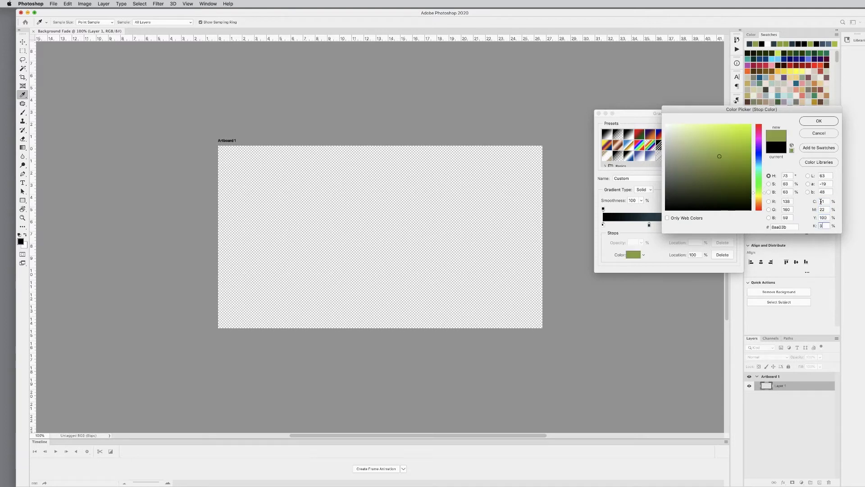
left_click(815, 122)
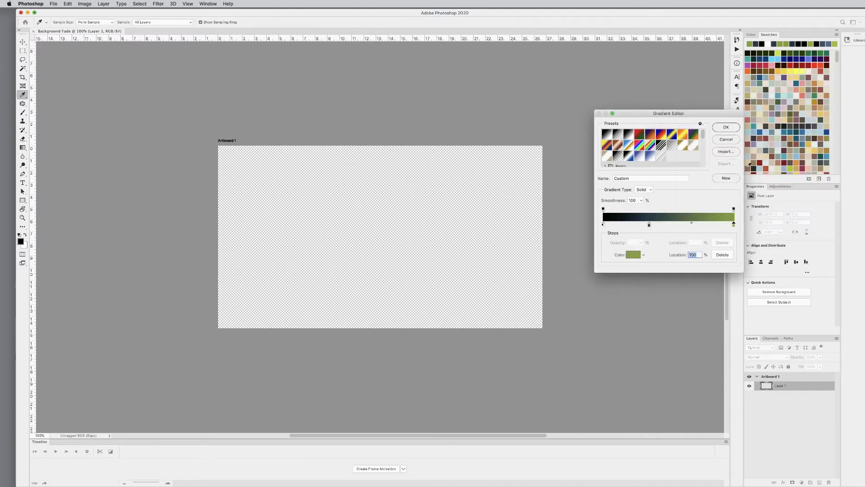
left_click(727, 128)
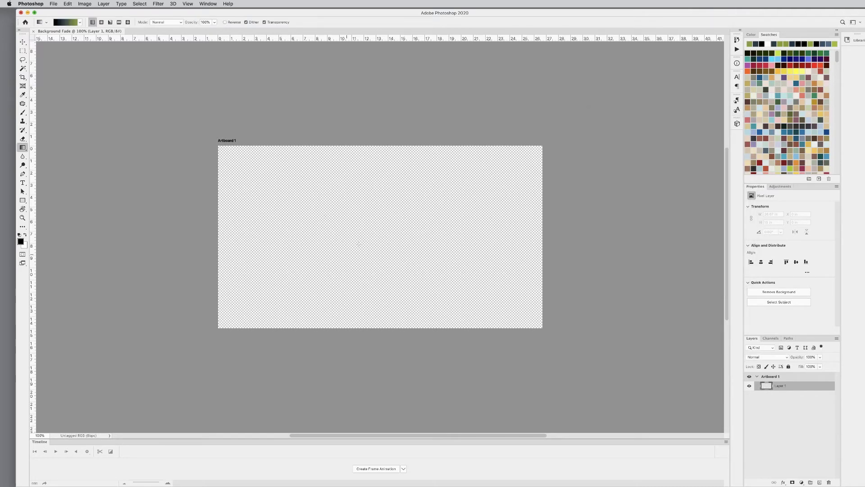
Step: Drag the black-to-olive gradient down Layer 1, then add a Foreground to Transparent mask fading its top
left_click_drag(369, 257, 368, 310)
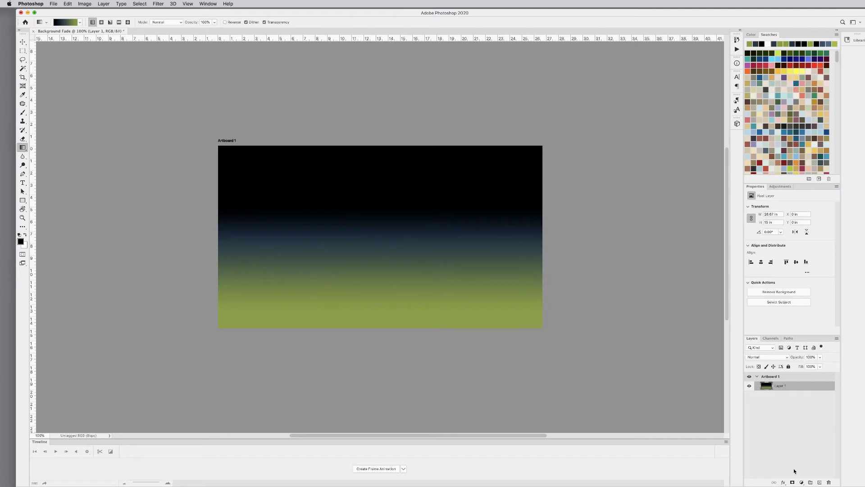
left_click(794, 483)
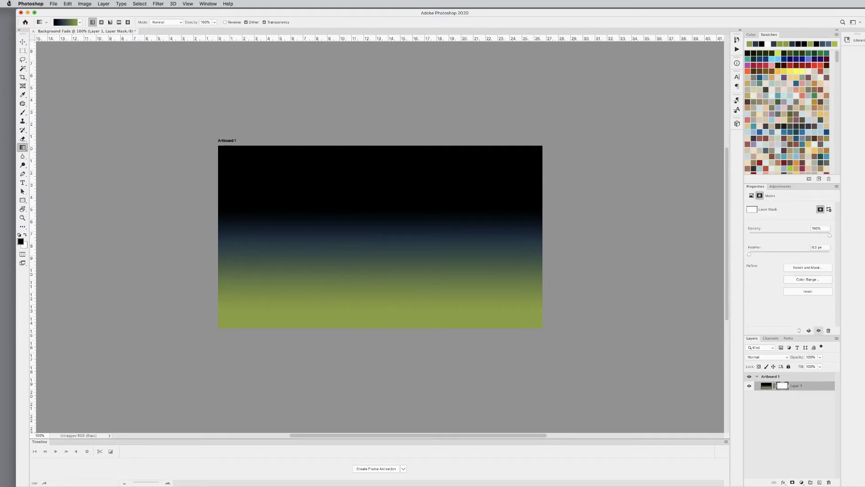
left_click(66, 23)
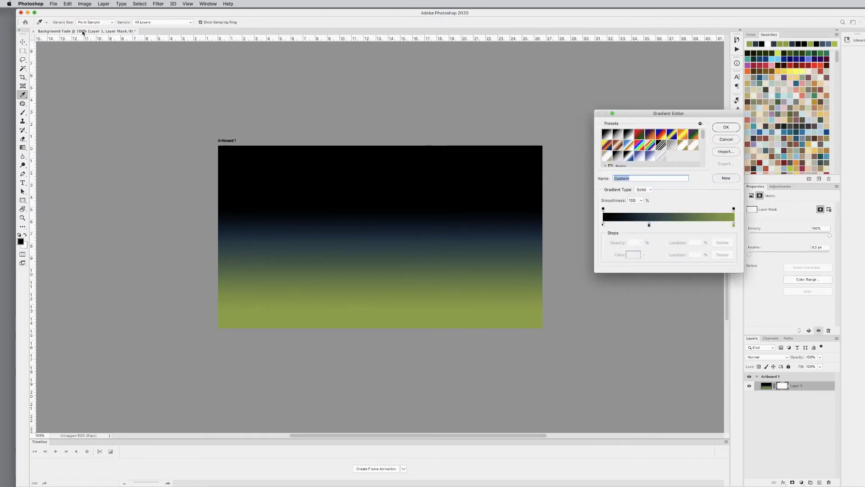
left_click(615, 133)
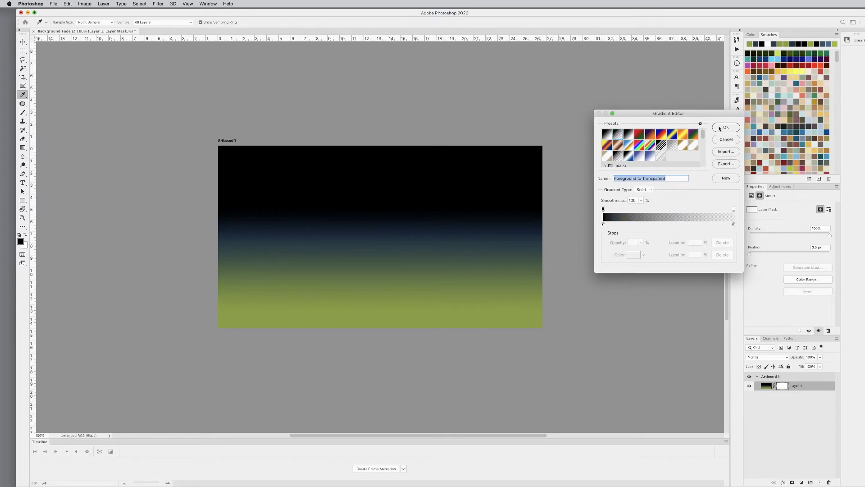
left_click(723, 128)
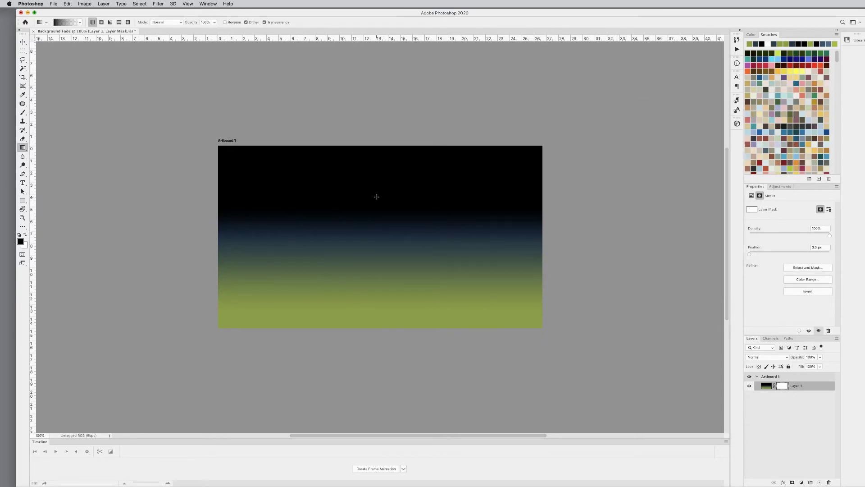
left_click_drag(377, 197, 372, 266)
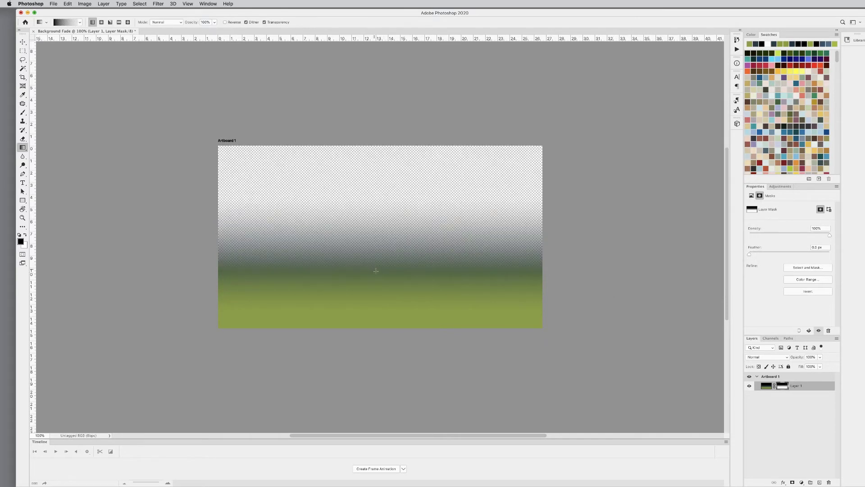
key("super+z")
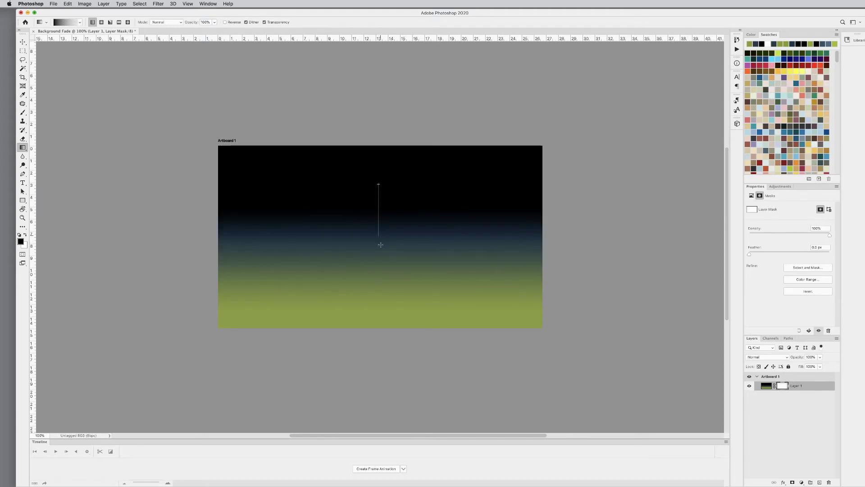
left_click_drag(380, 248, 380, 248)
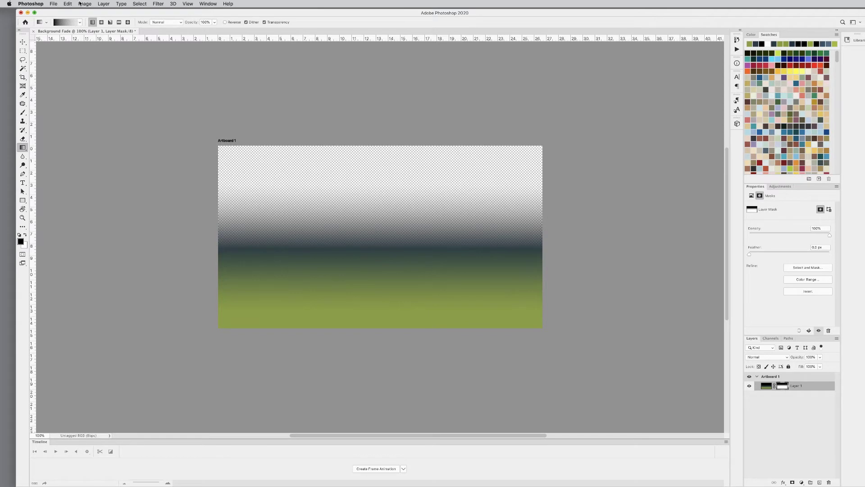
Step: Save Background Fade as a PNG copy on the Desktop with Save As
left_click(53, 4)
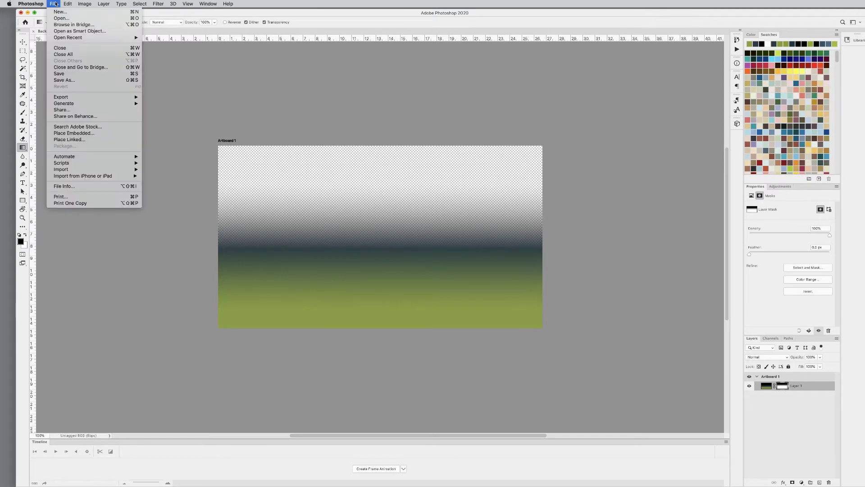
left_click(64, 81)
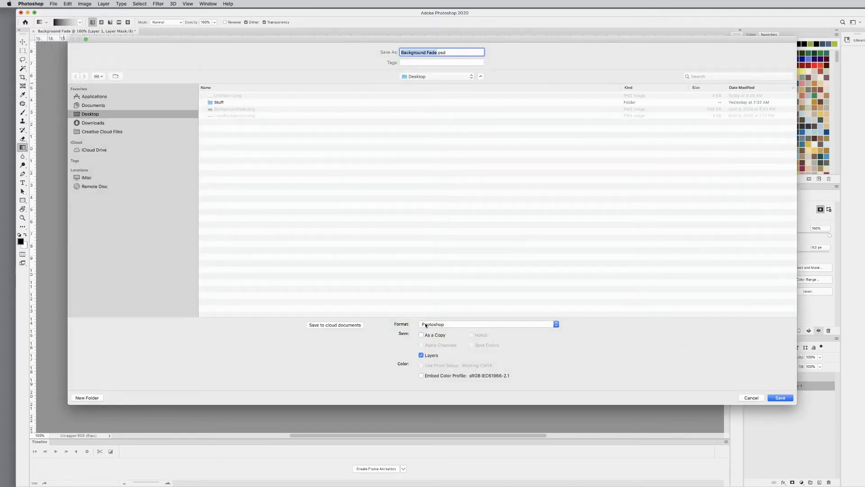
left_click(431, 324)
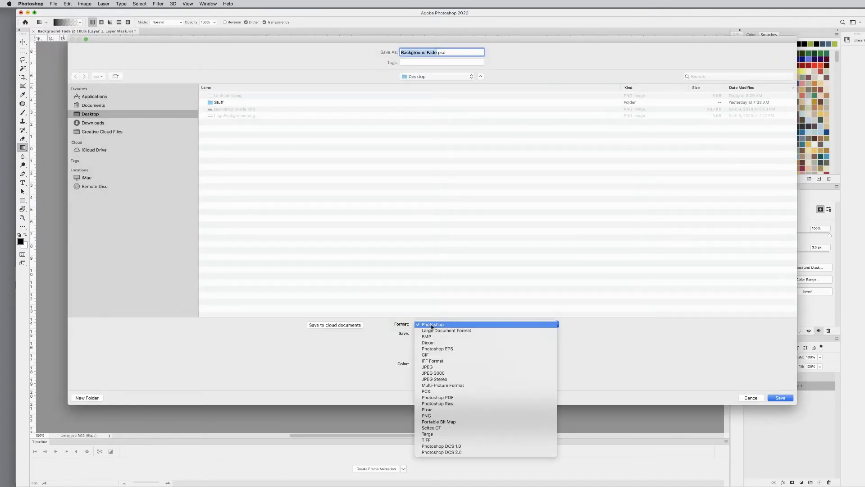
left_click(431, 416)
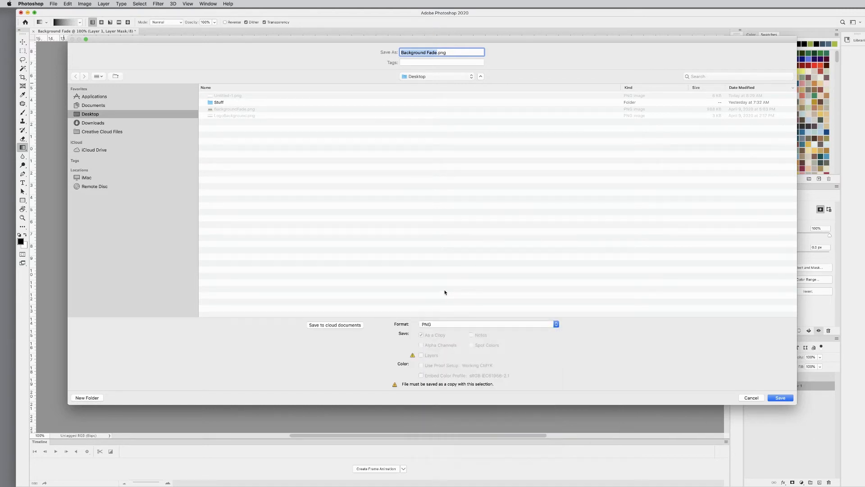
left_click(779, 399)
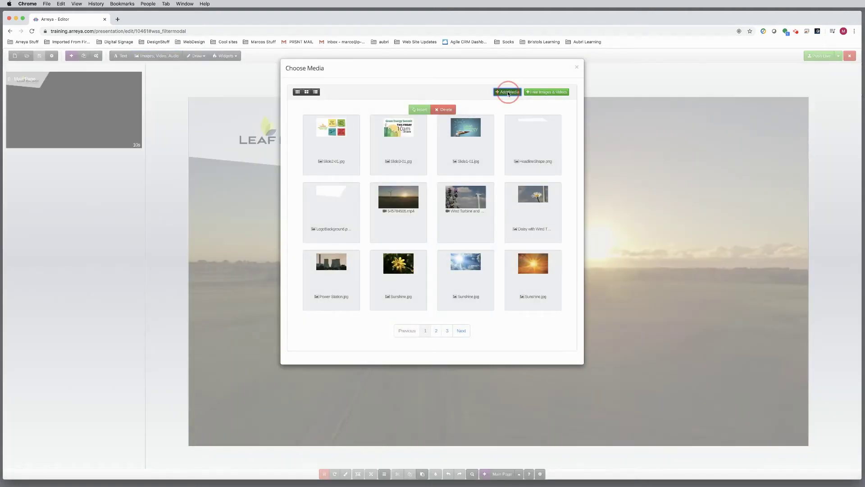
Step: Upload BackgroundFade.png to the media library and insert it onto the Main Page
left_click(508, 92)
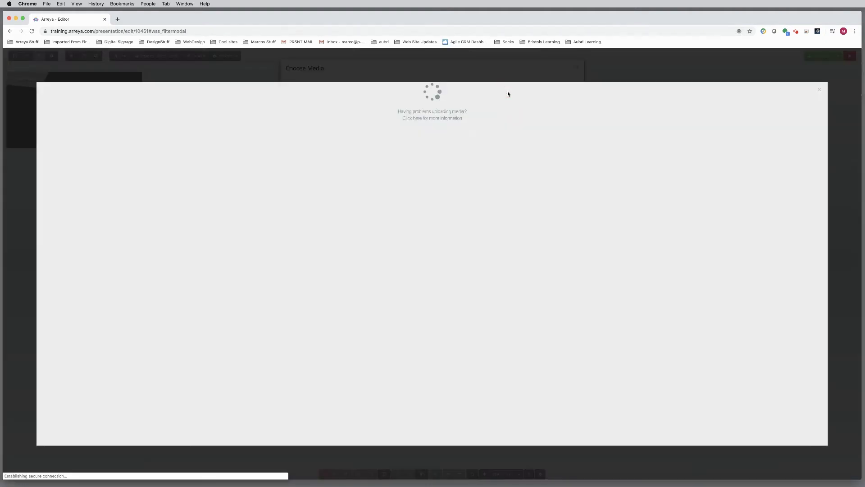
left_click(471, 280)
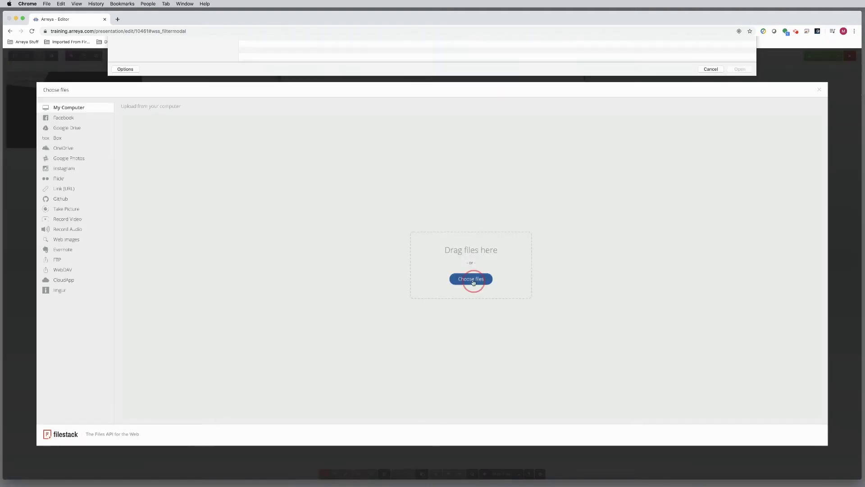
left_click(275, 70)
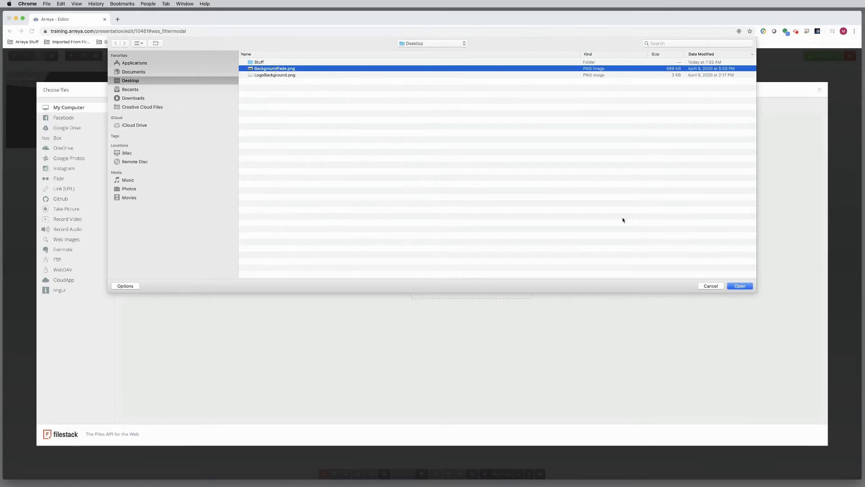
left_click(740, 286)
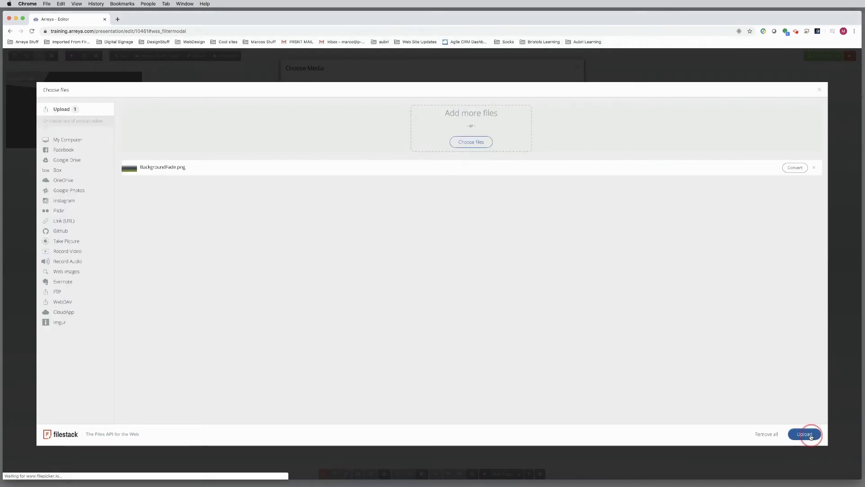
left_click(805, 434)
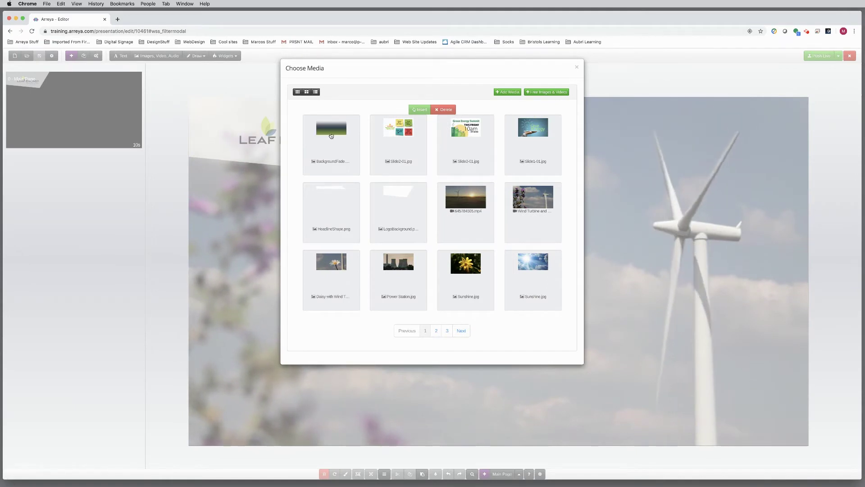
left_click(331, 133)
left_click(417, 110)
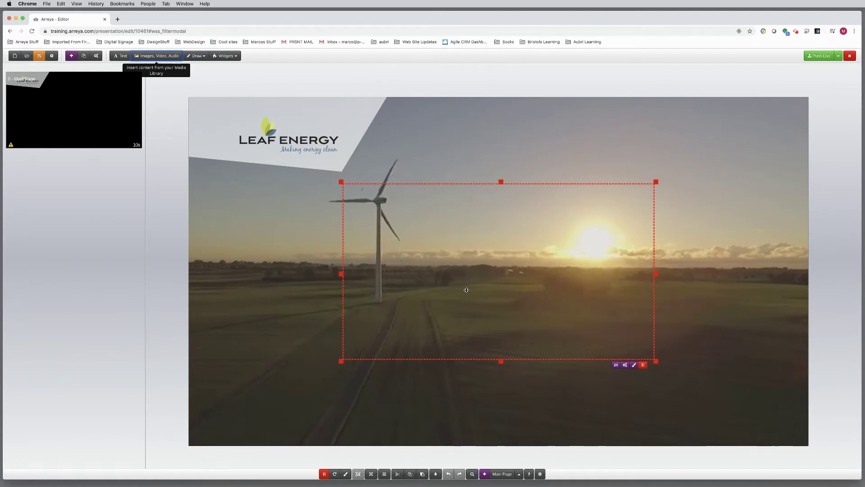
Step: Move the fade image to the top-left, stretch it across the whole slide, and open its Widget Styles
left_click_drag(467, 290, 312, 203)
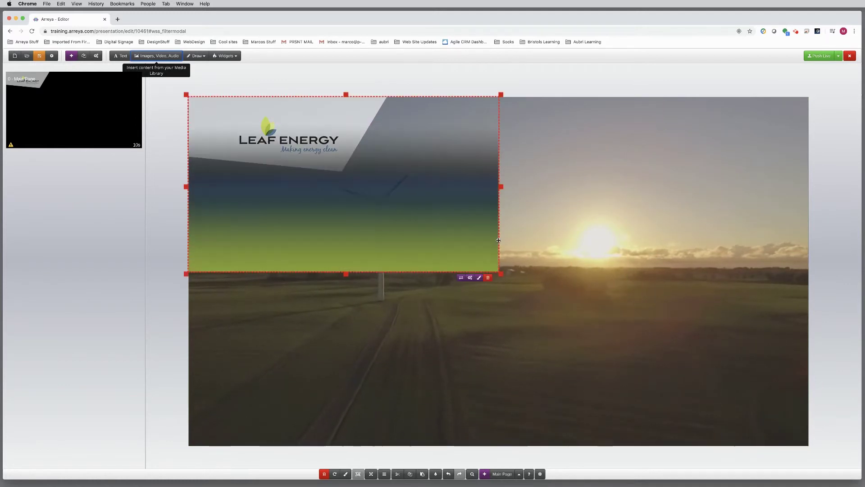
scroll(499, 241, "down", 2)
left_click_drag(501, 273, 735, 415)
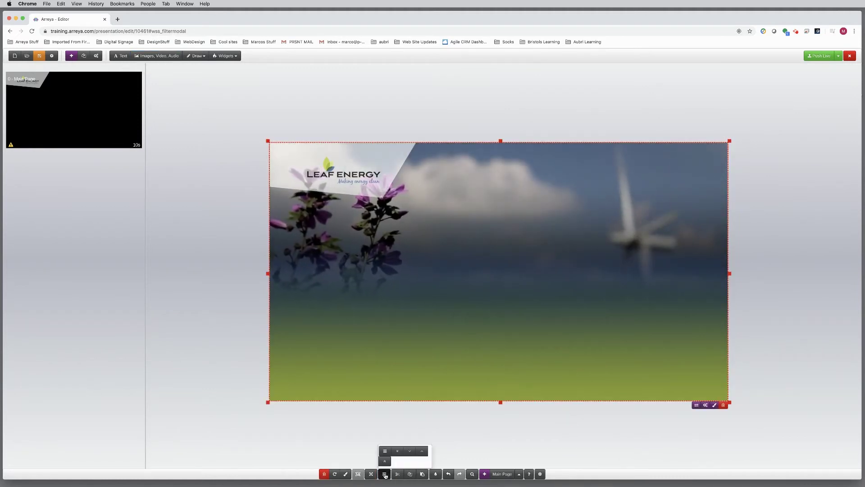
left_click(493, 431)
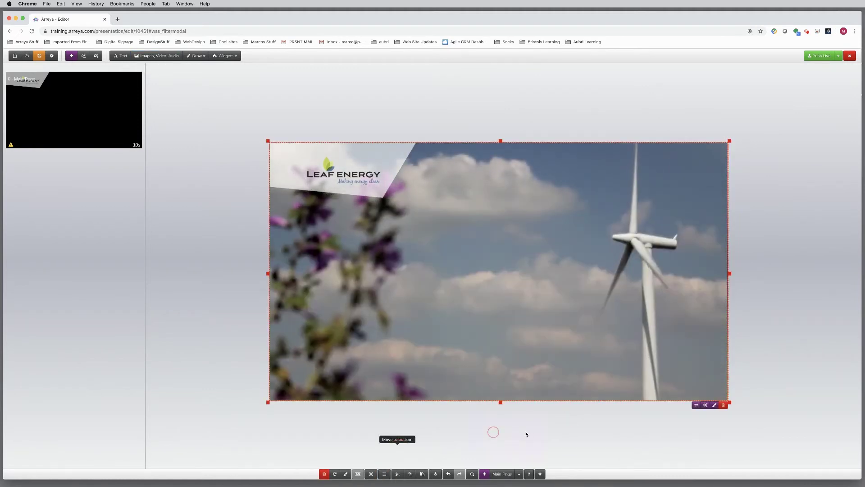
left_click(543, 380)
left_click(705, 405)
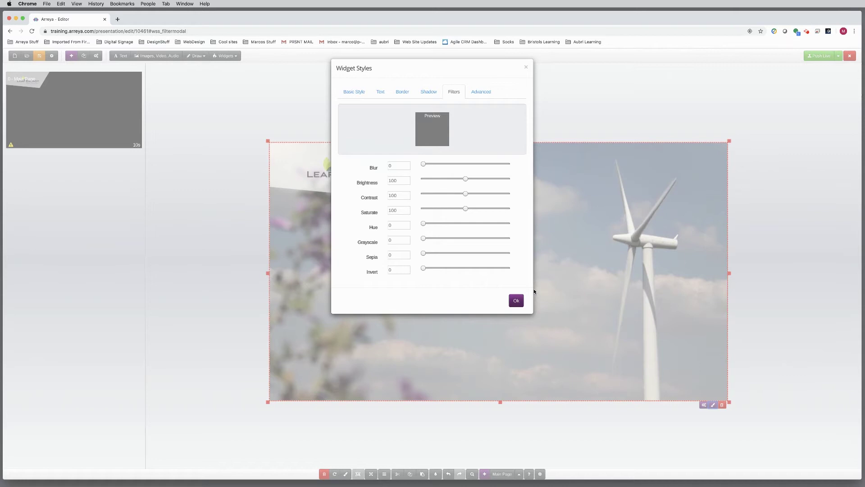
Step: Set the fade layer's Top to -125, lower its opacity, and set Brightness to 125
left_click(354, 92)
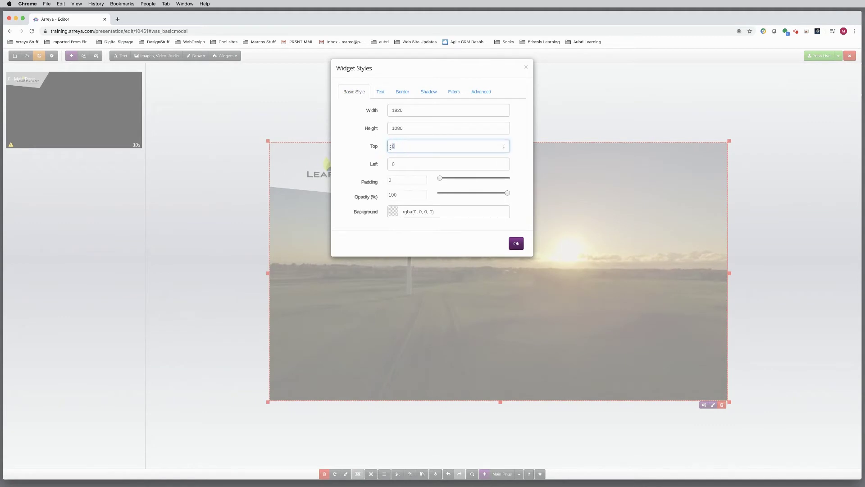
left_click(390, 147)
type("-125")
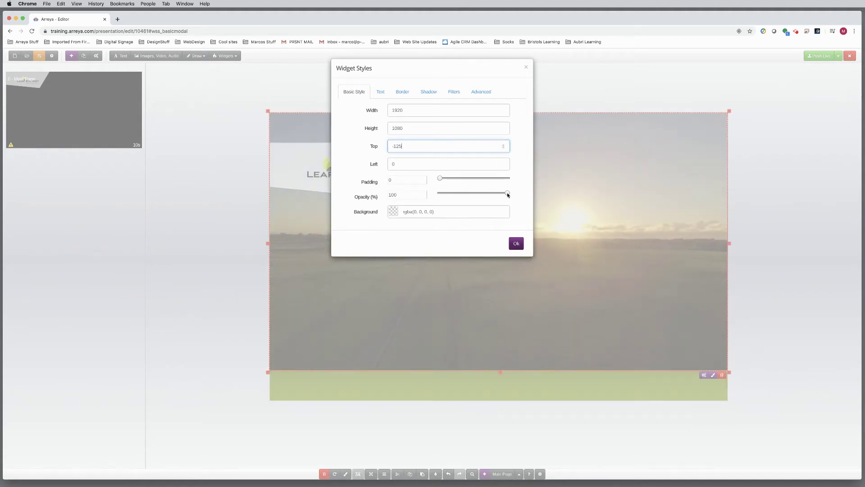
left_click_drag(508, 195, 451, 192)
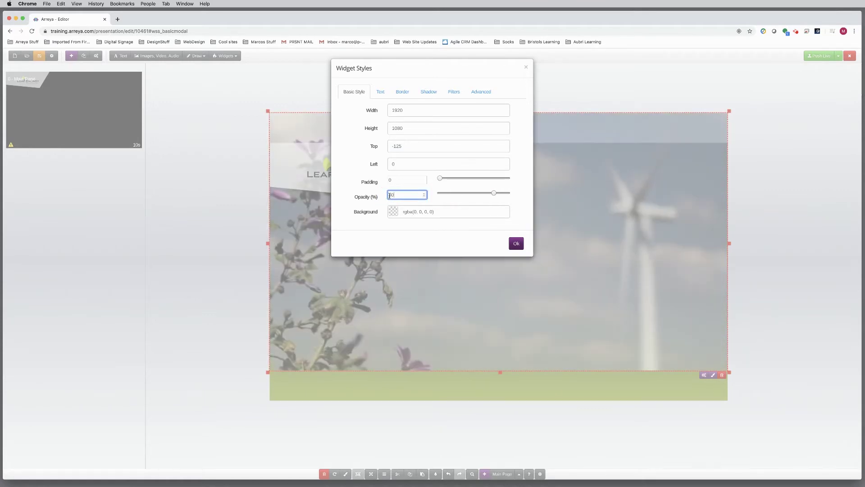
left_click(454, 92)
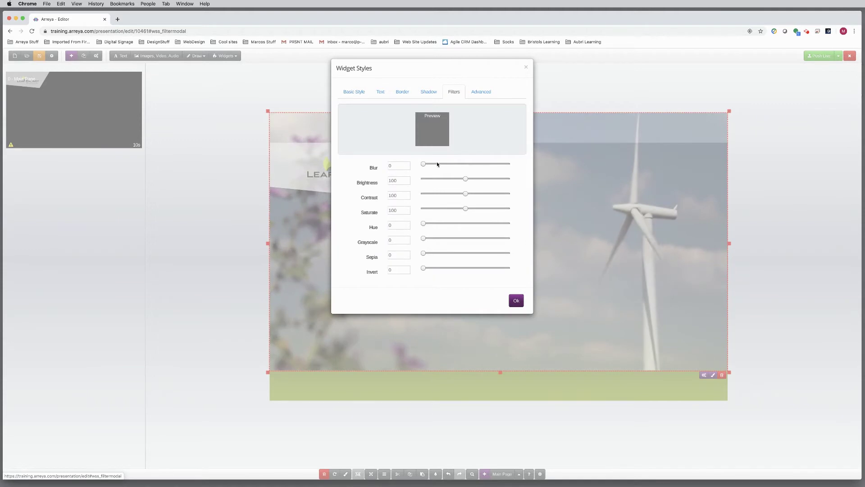
left_click_drag(423, 164, 477, 180)
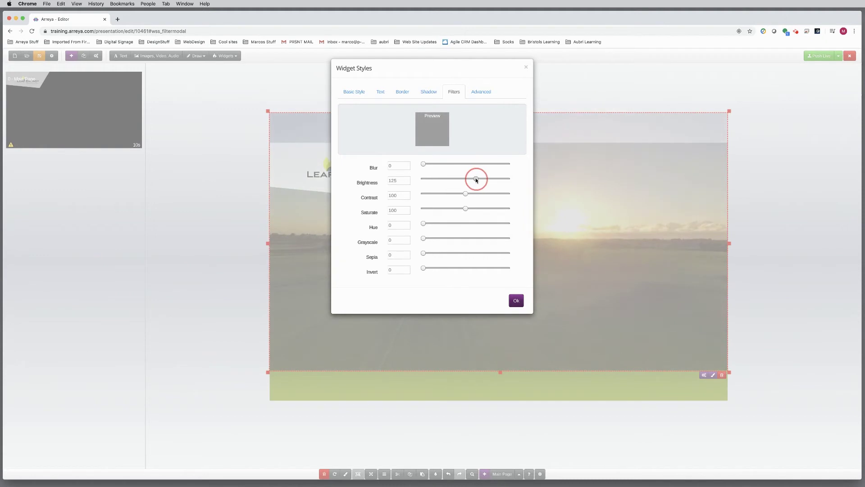
left_click(517, 301)
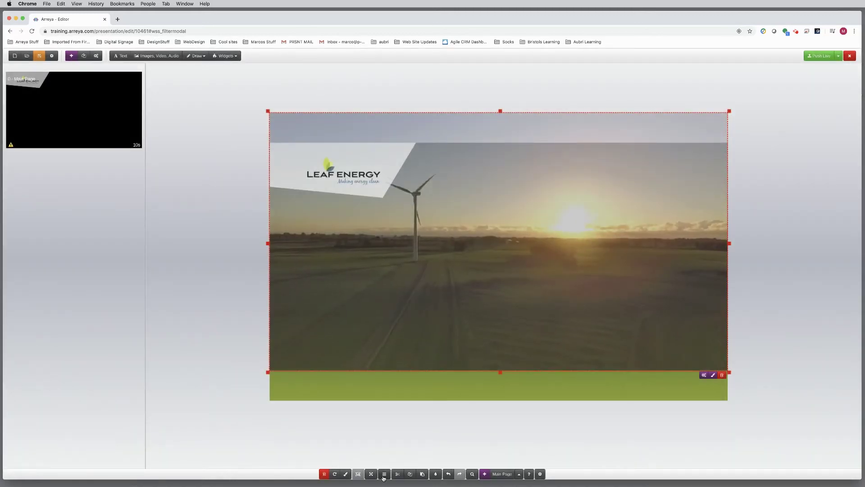
Step: Send the fade layer to the bottom of the stack and push the layout live as Revision 54
left_click(384, 476)
left_click(397, 452)
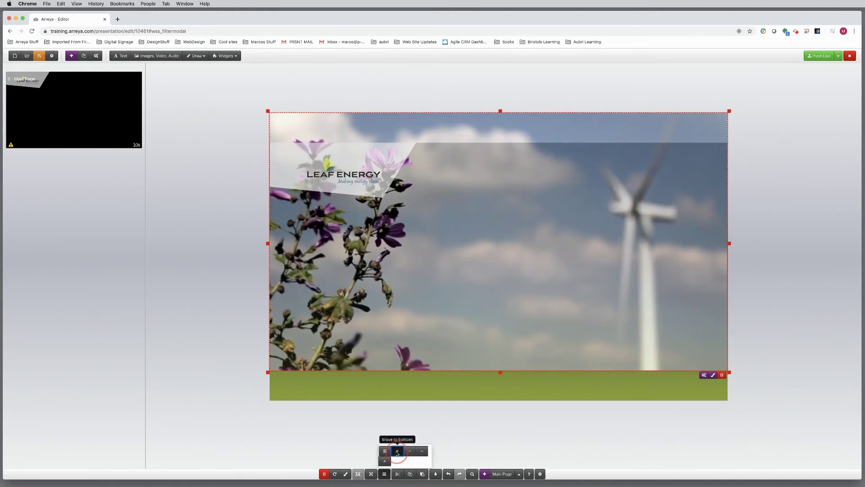
left_click(532, 431)
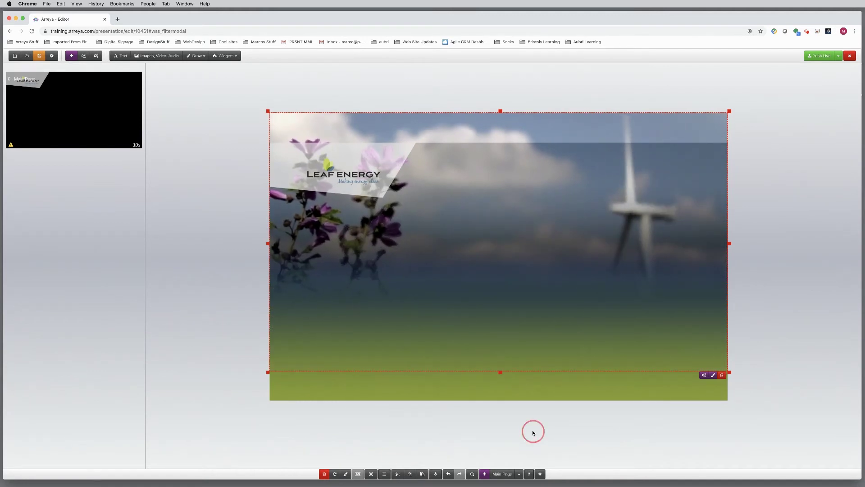
left_click(820, 58)
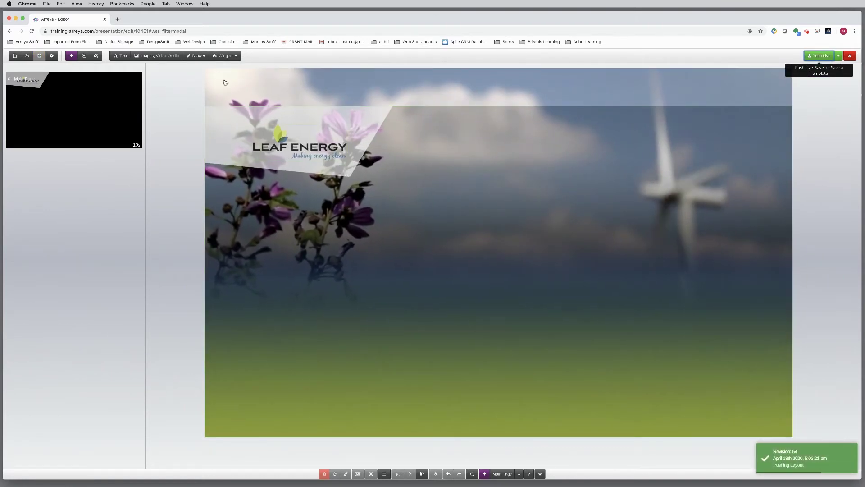
left_click(197, 55)
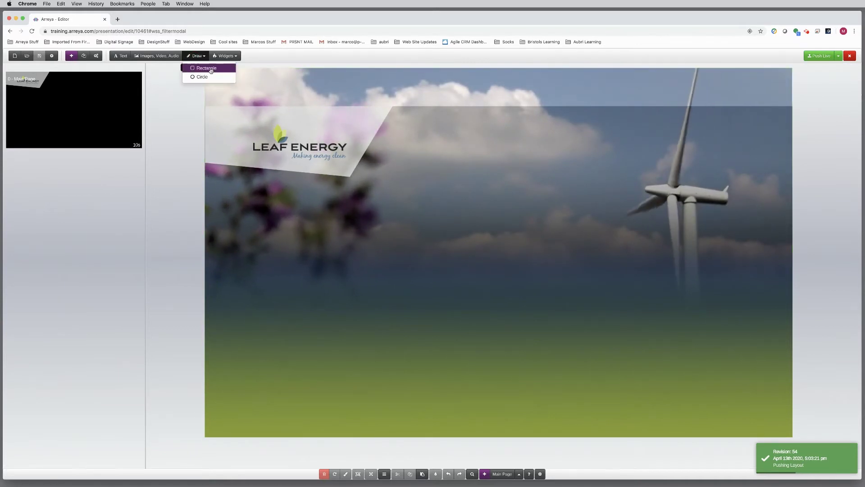
Step: Draw a rectangle and make it a 1820 × 5 bar at left 50, top 565, 50% opacity
left_click(206, 68)
left_click_drag(475, 274, 258, 276)
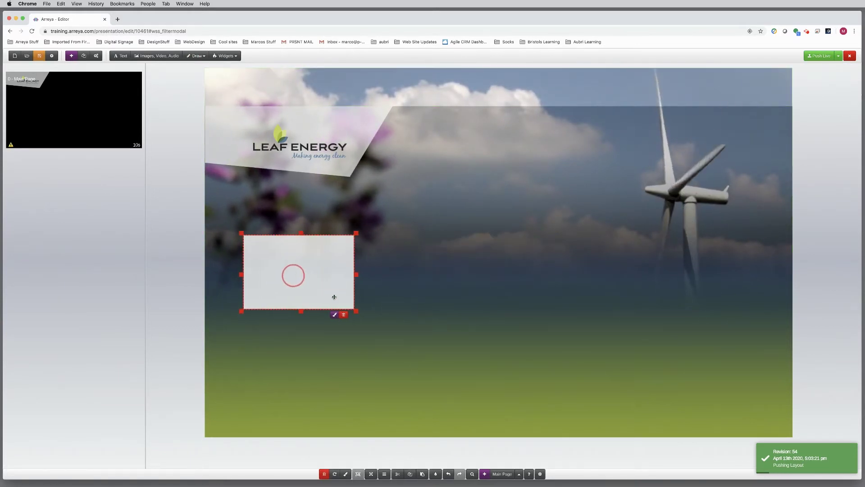
left_click_drag(353, 309, 768, 242)
left_click(749, 244)
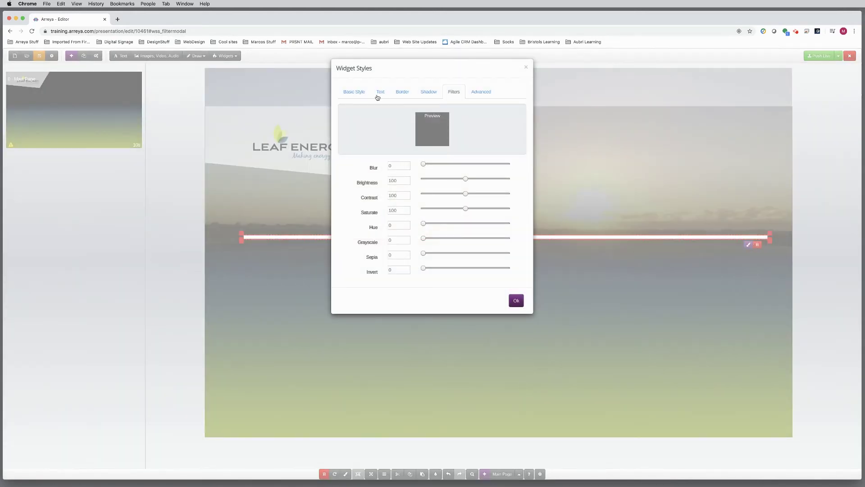
left_click(354, 92)
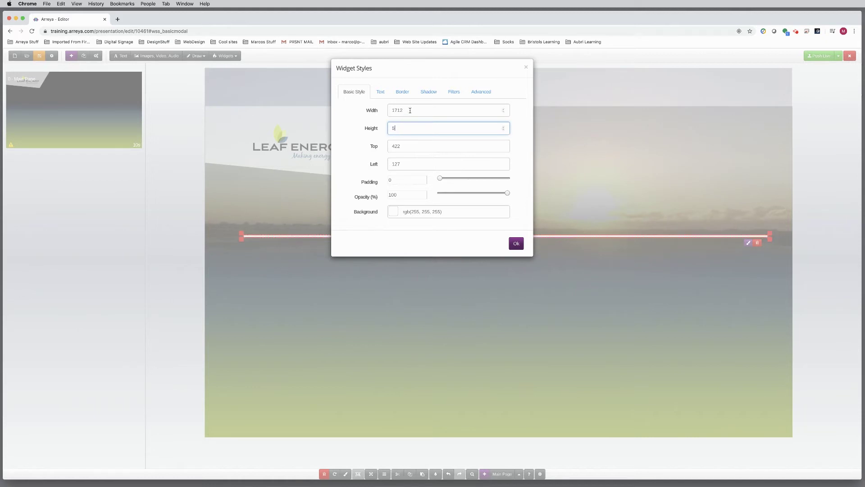
type("1820")
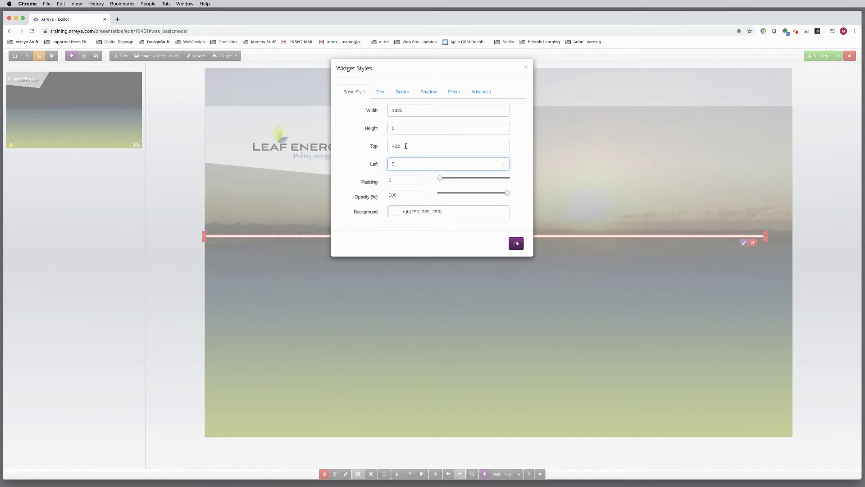
left_click_drag(405, 145, 391, 146)
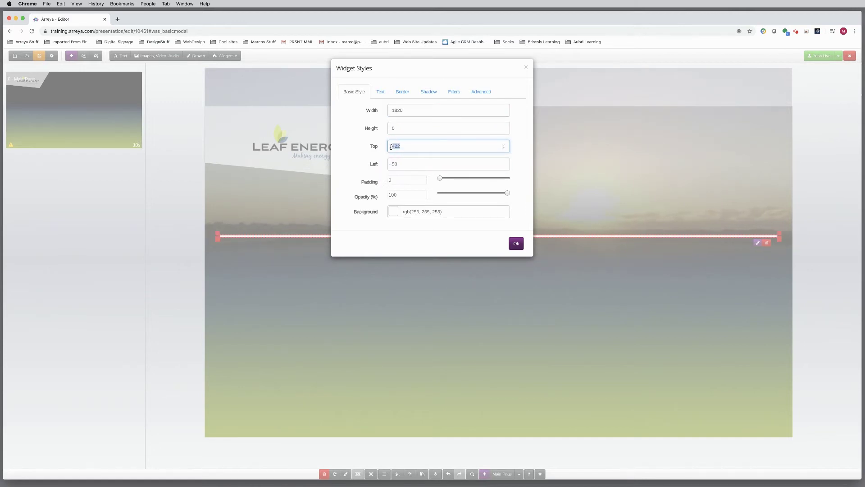
type("565")
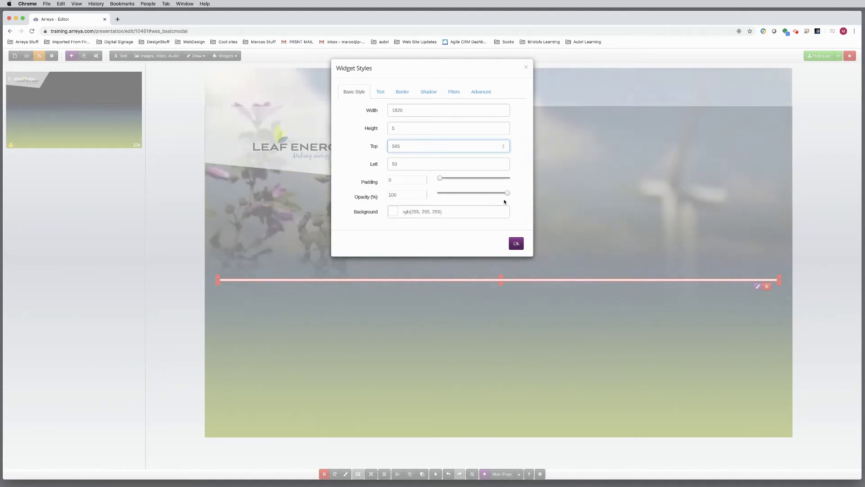
left_click_drag(506, 193, 475, 195)
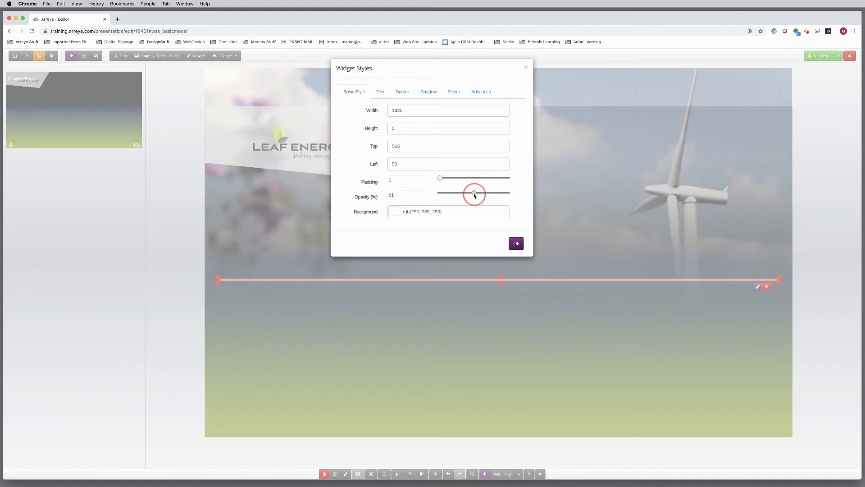
left_click(517, 244)
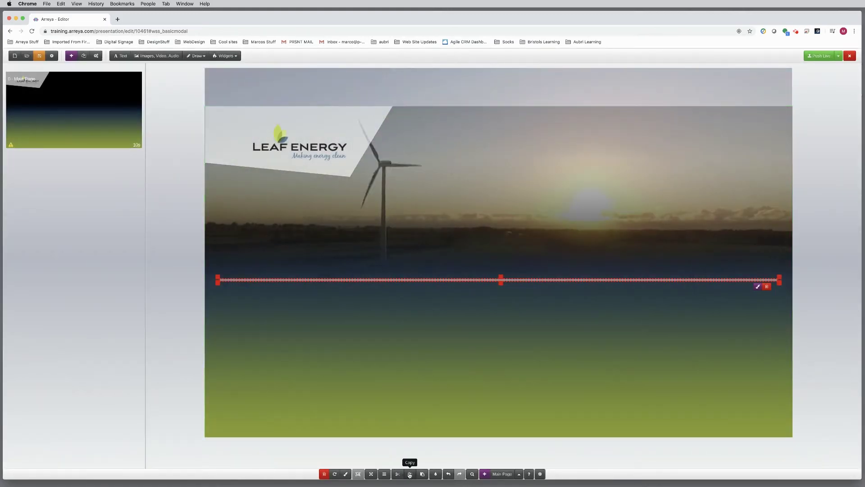
Step: Duplicate the white line, move the copy down to Top 965, and bring it to the front
left_click(410, 473)
left_click(422, 473)
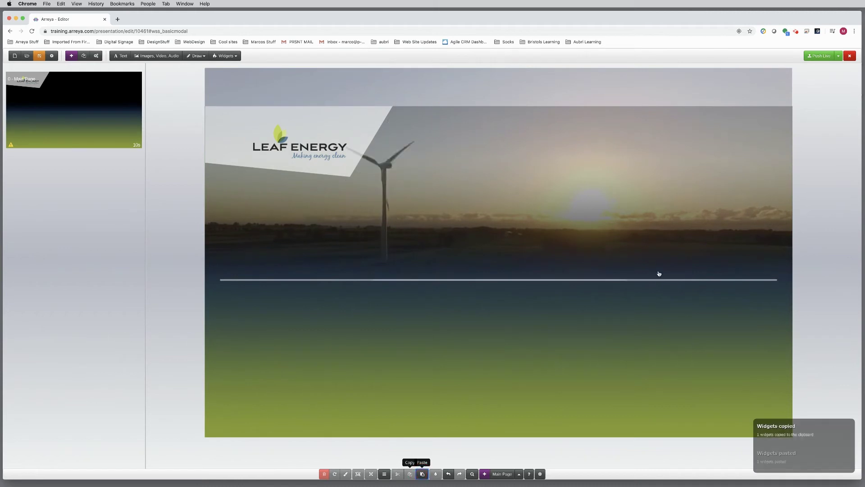
left_click(697, 281)
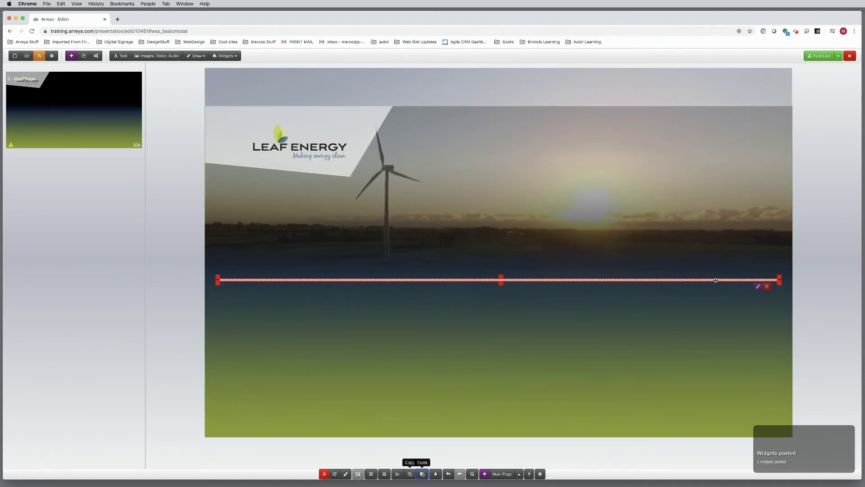
left_click(757, 287)
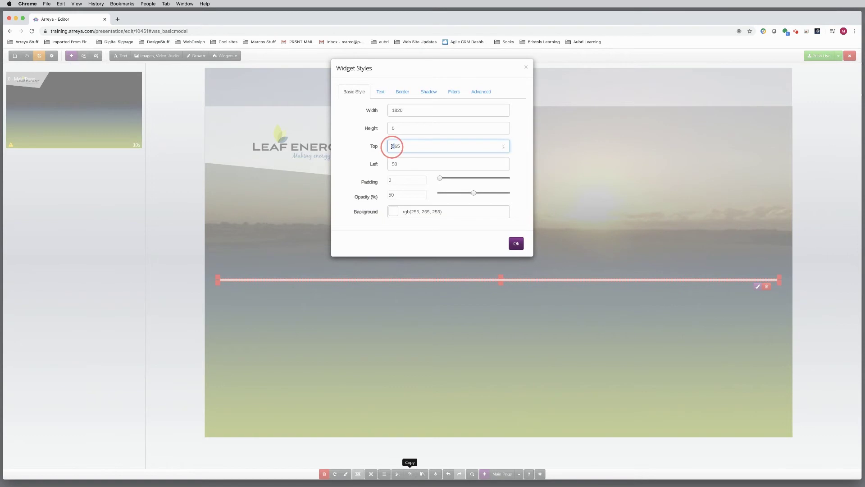
left_click(517, 244)
left_click(385, 474)
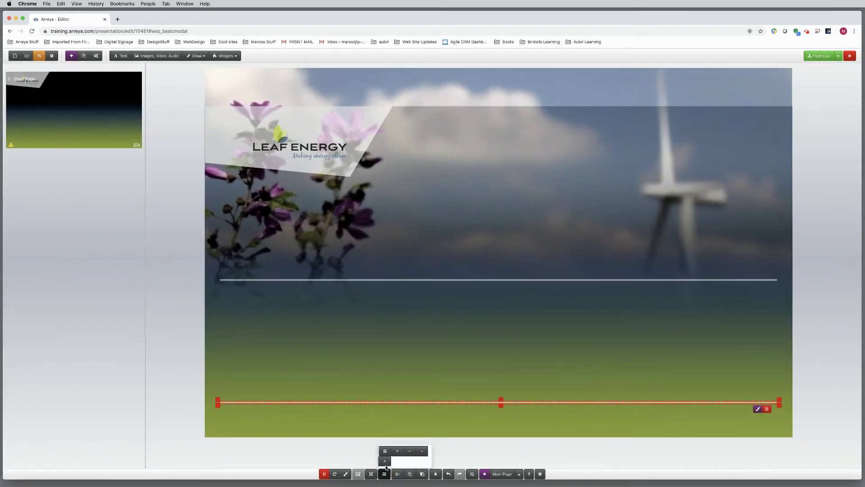
left_click(386, 462)
left_click(458, 314)
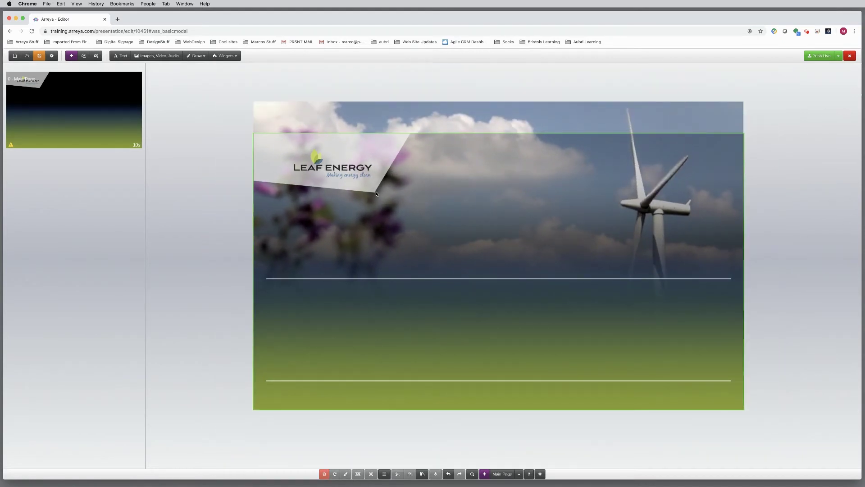
left_click(201, 56)
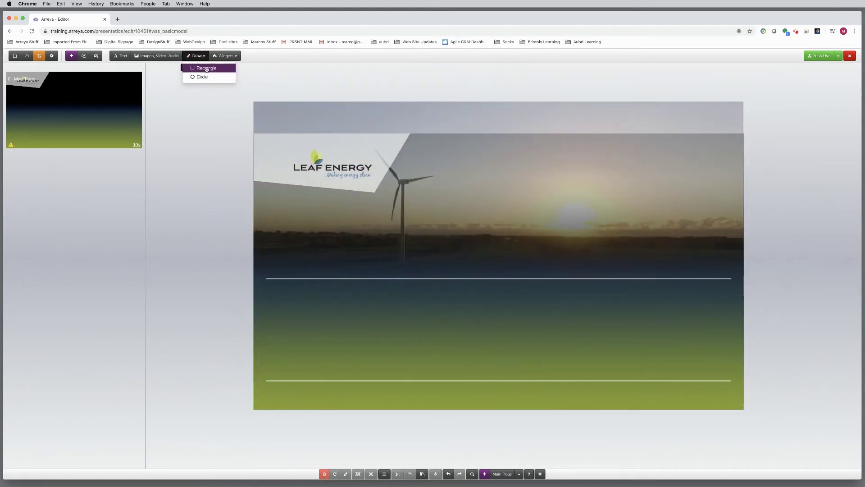
Step: Draw a lower-left rectangle sized 600 × 370 at top 580, filled black with 36% opacity
left_click(206, 68)
left_click_drag(496, 261, 319, 302)
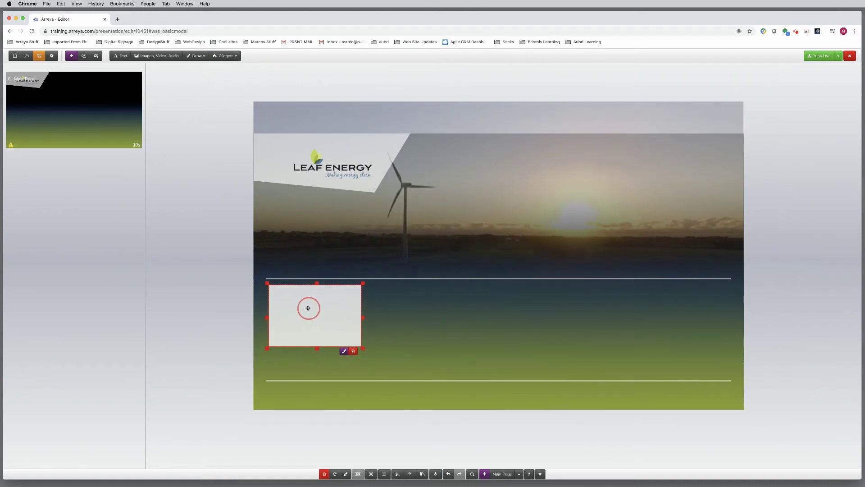
left_click(342, 351)
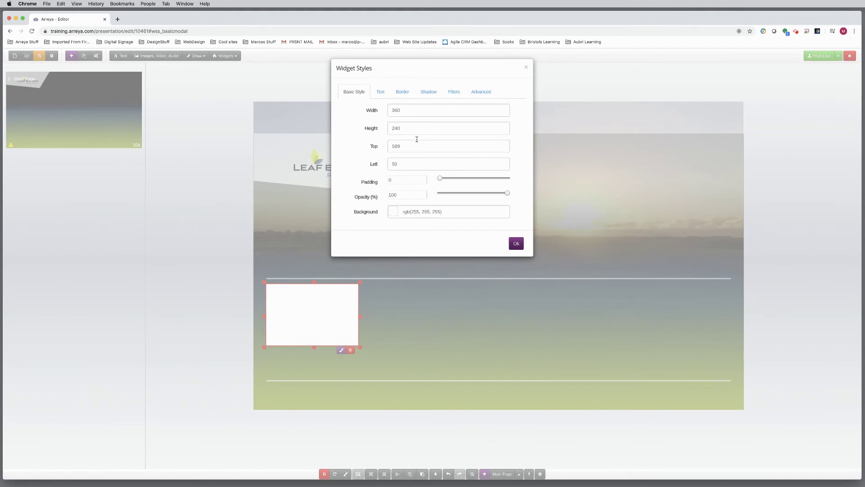
left_click_drag(407, 110, 387, 109)
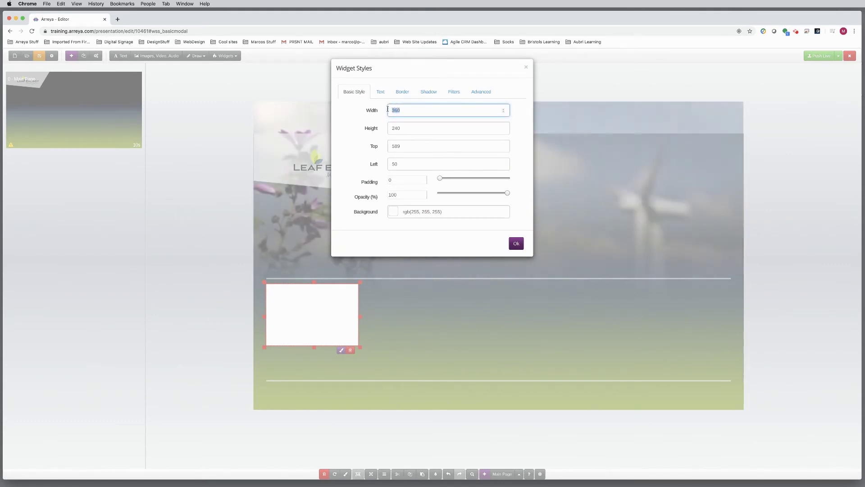
type("600")
key("Tab")
type("370")
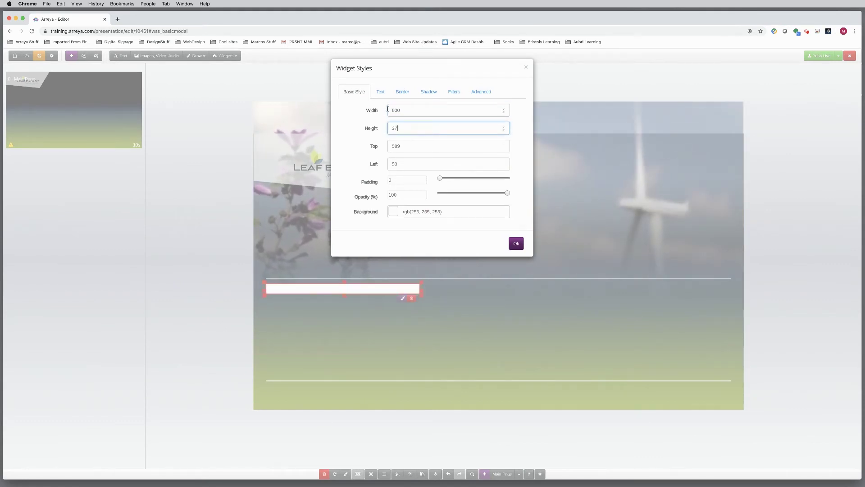
left_click(402, 146)
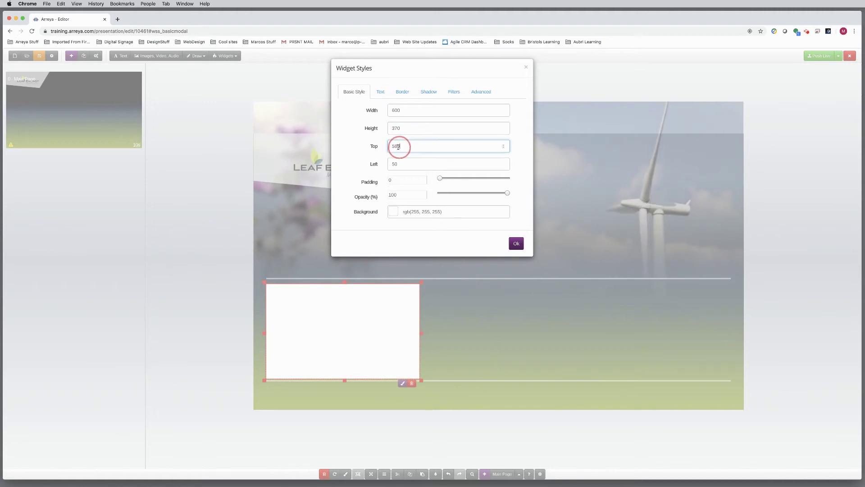
type("0")
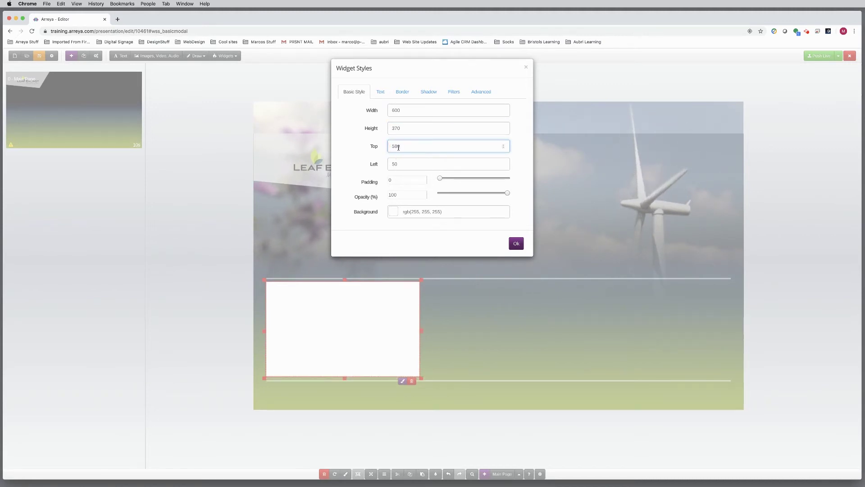
left_click(393, 211)
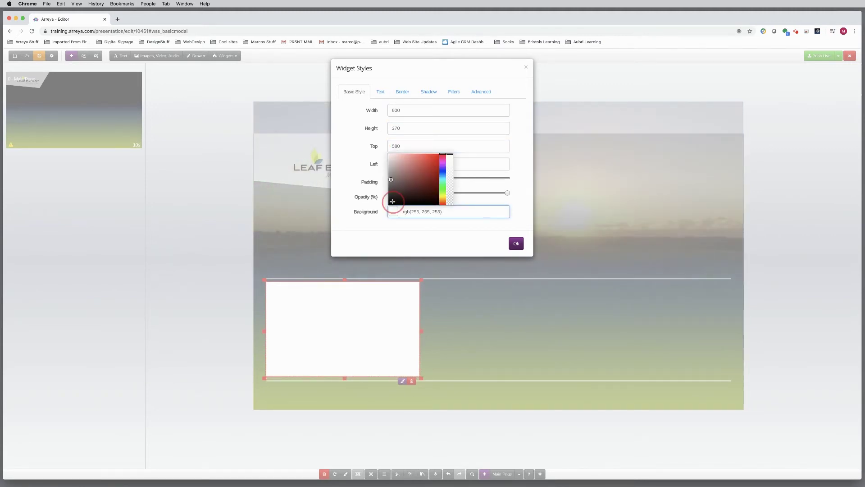
left_click_drag(393, 201, 388, 205)
left_click(482, 186)
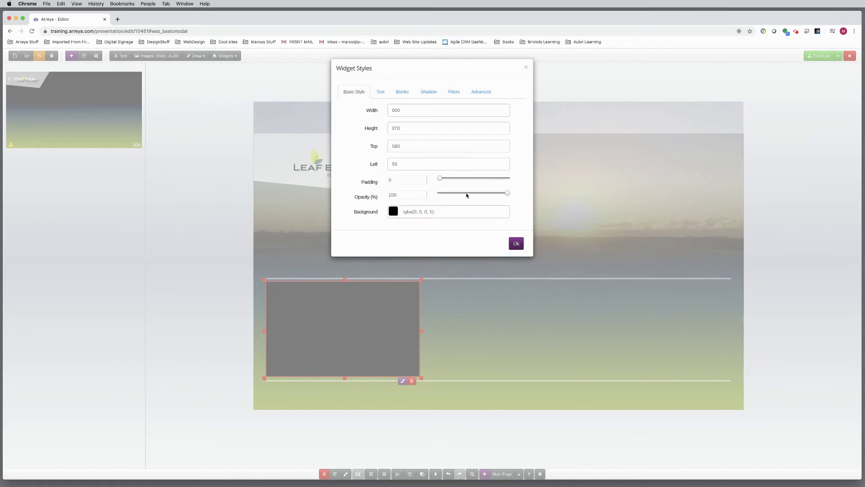
left_click(464, 193)
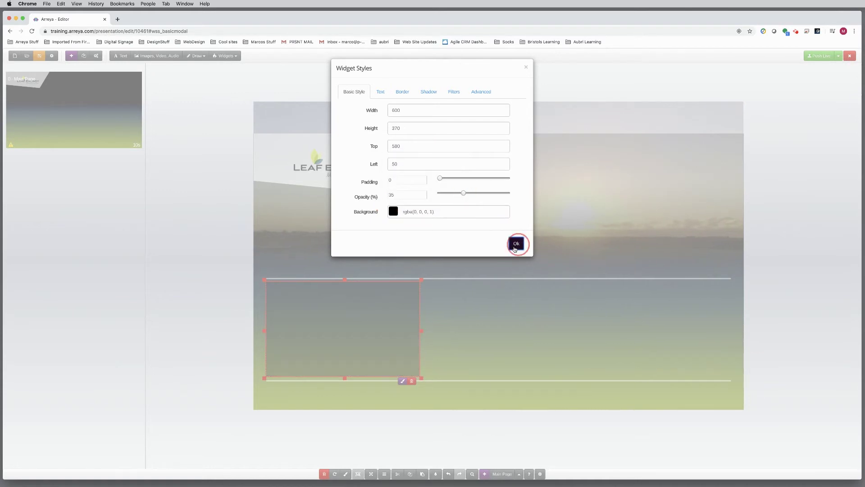
left_click(515, 247)
Step: Copy and paste the dark panel and move the duplicate to the right side
left_click(410, 474)
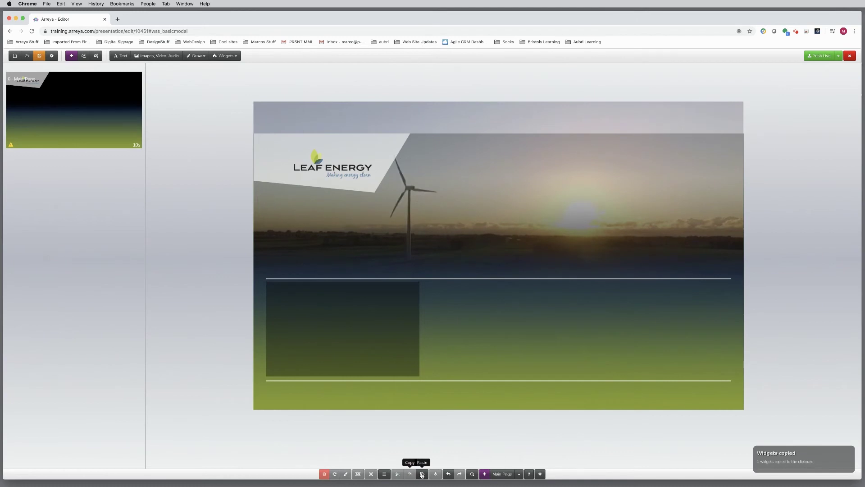
left_click(422, 473)
left_click_drag(386, 333, 661, 333)
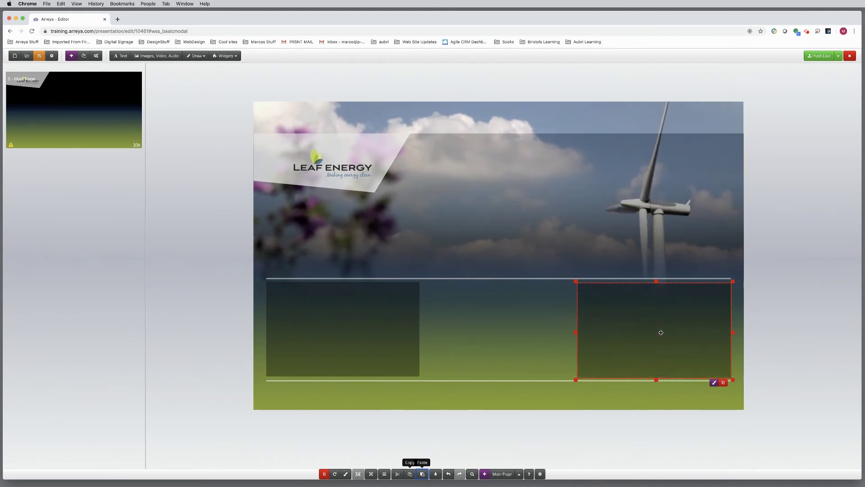
left_click(601, 424)
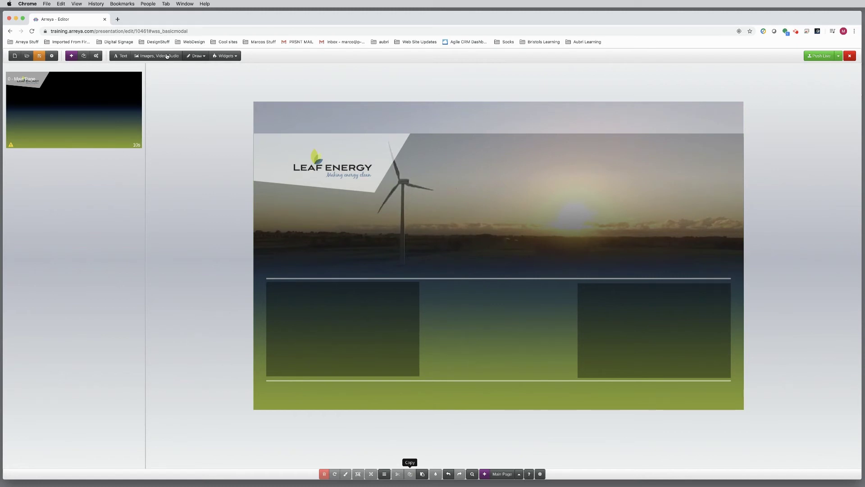
Step: Insert HeadlineShape.png, fit it above the left panel, and set its opacity to 32
left_click(167, 56)
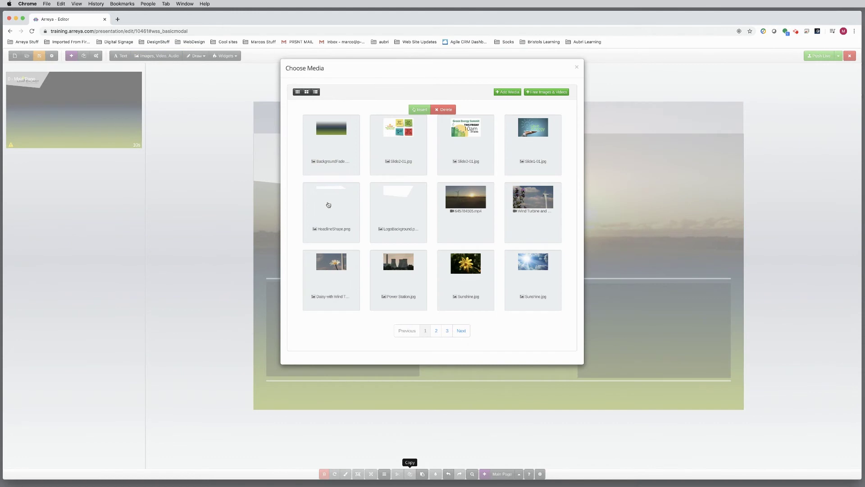
left_click(416, 111)
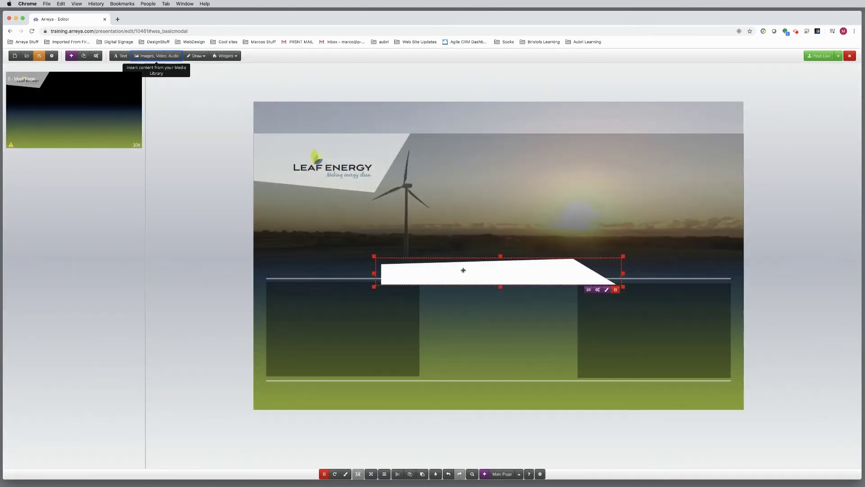
left_click_drag(463, 269, 355, 264)
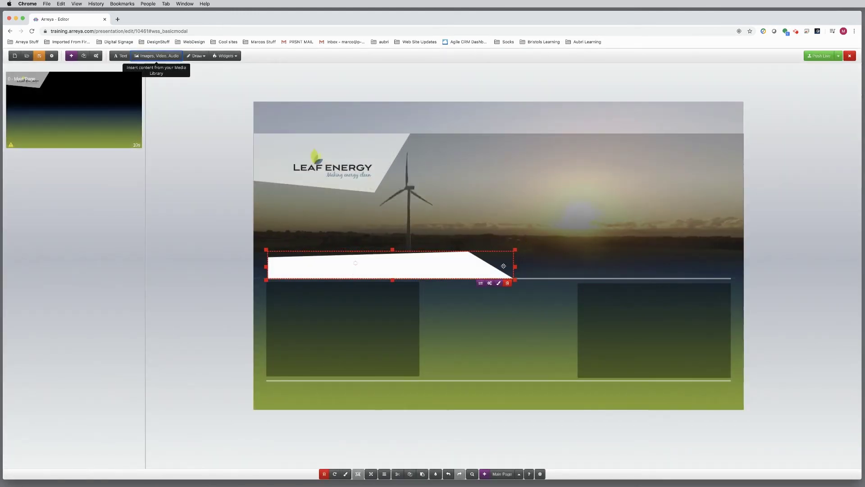
left_click_drag(515, 250, 459, 256)
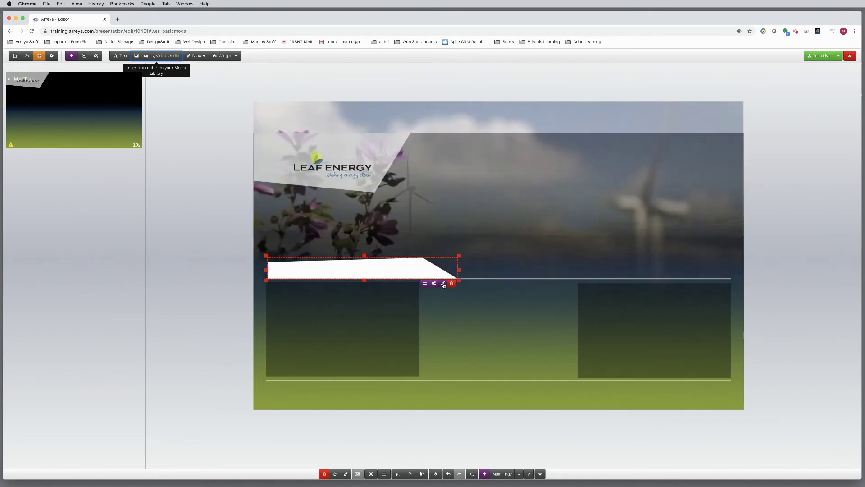
left_click_drag(440, 193, 461, 193)
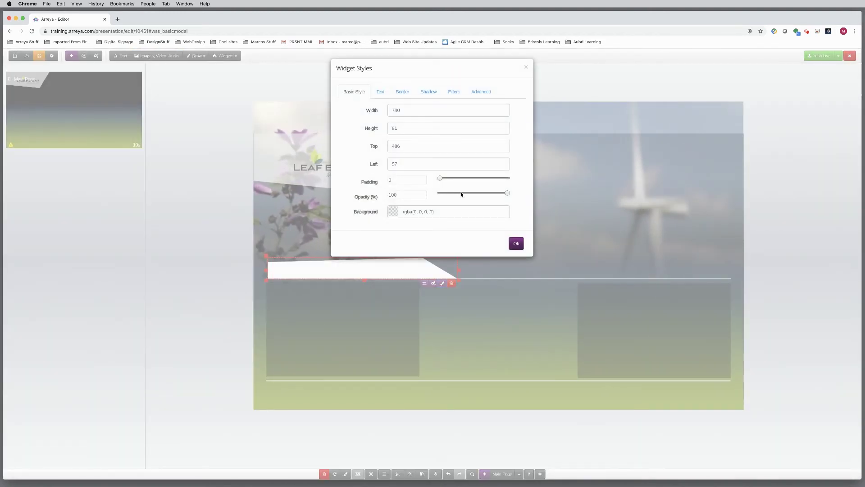
left_click(516, 244)
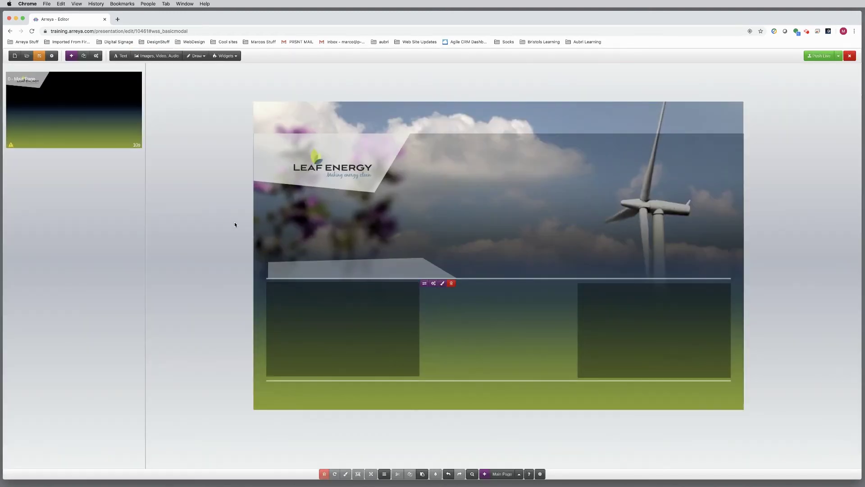
left_click(317, 269)
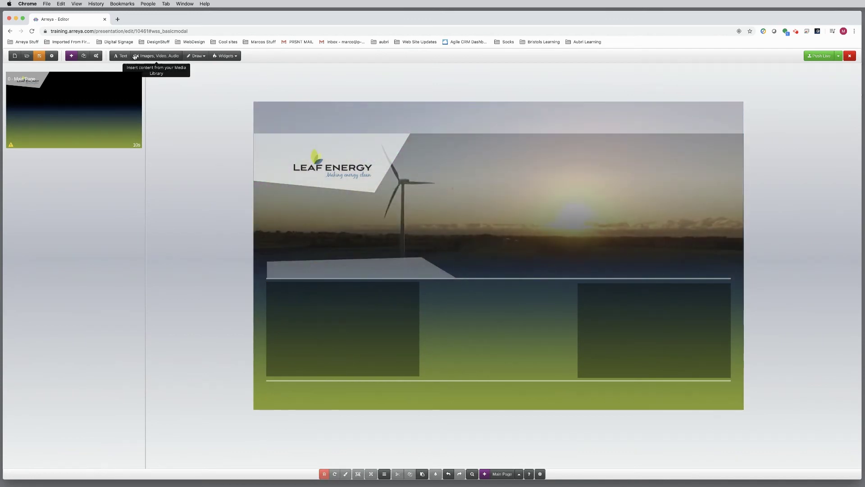
left_click(121, 55)
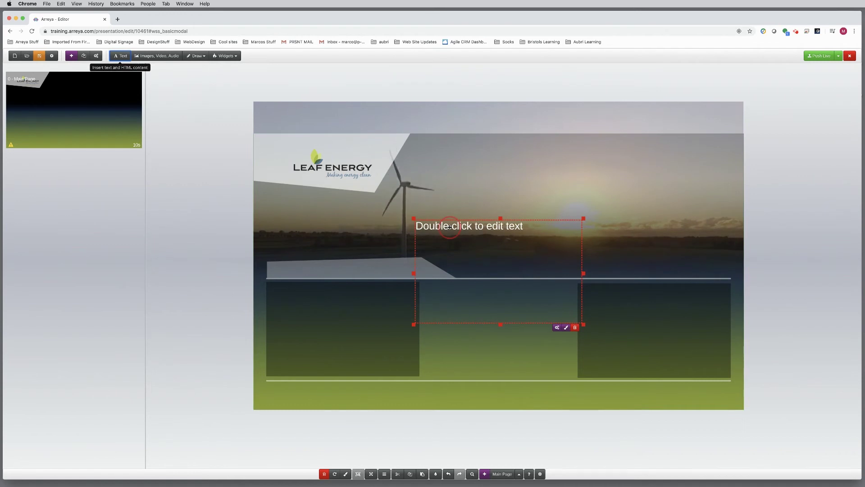
Step: Type 'WHAT'S HAPPENING' in Libre Baskerville size 30 and move it onto the white banner
double_click(449, 227)
type("WHAT'S HAPPENING")
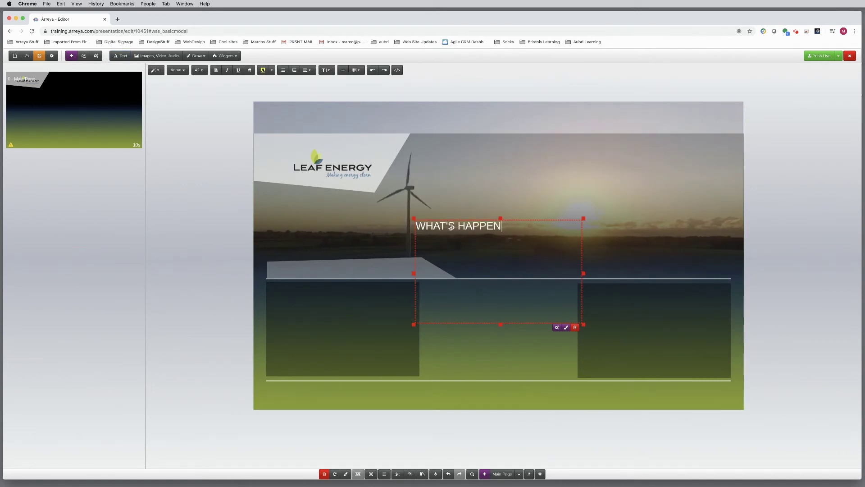
triple_click(487, 223)
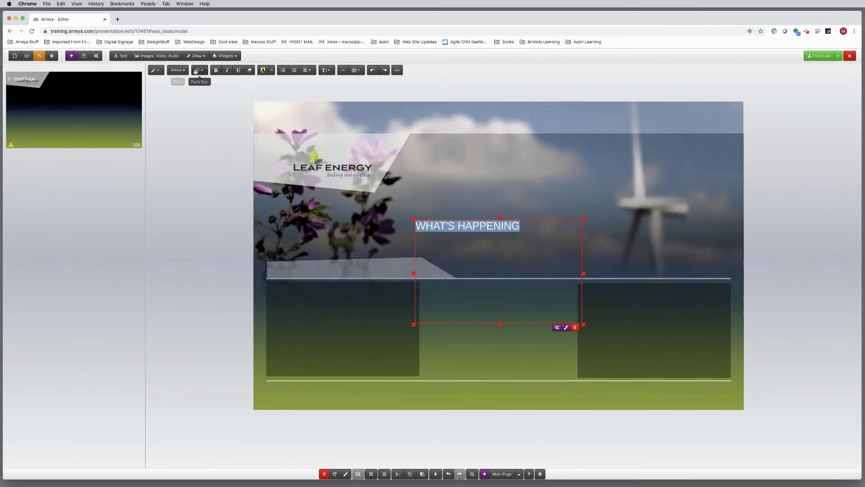
left_click(177, 70)
left_click(215, 105)
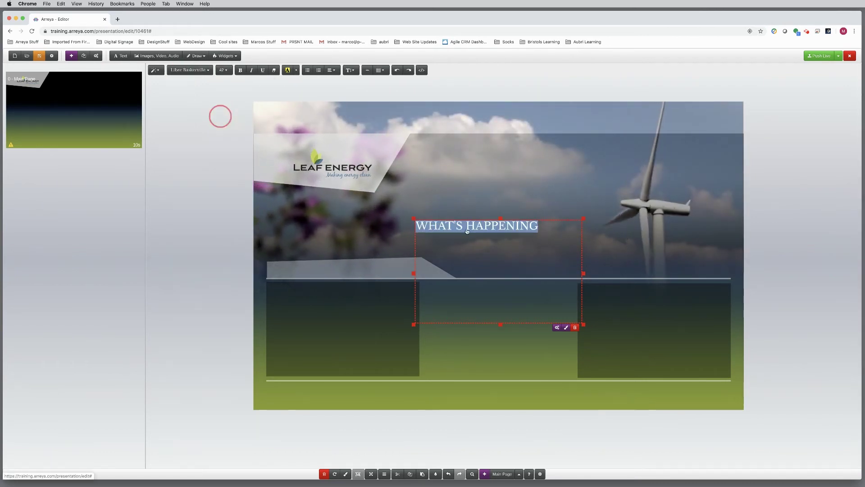
triple_click(478, 225)
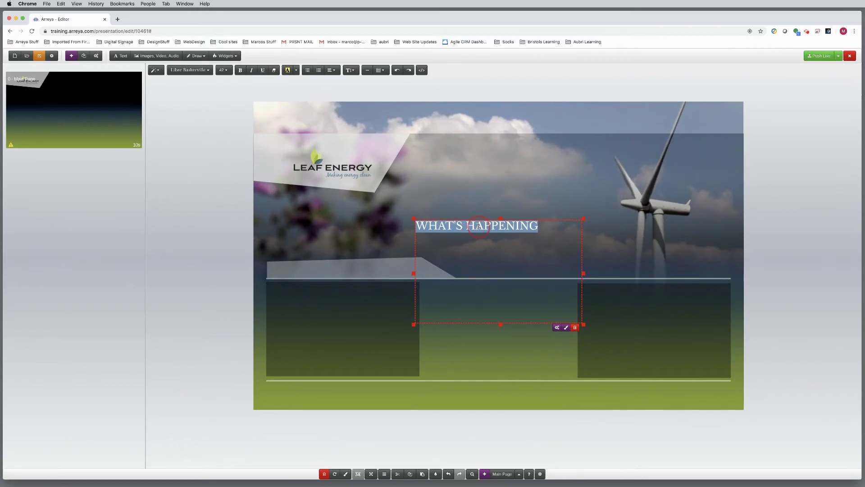
left_click(223, 69)
left_click(231, 202)
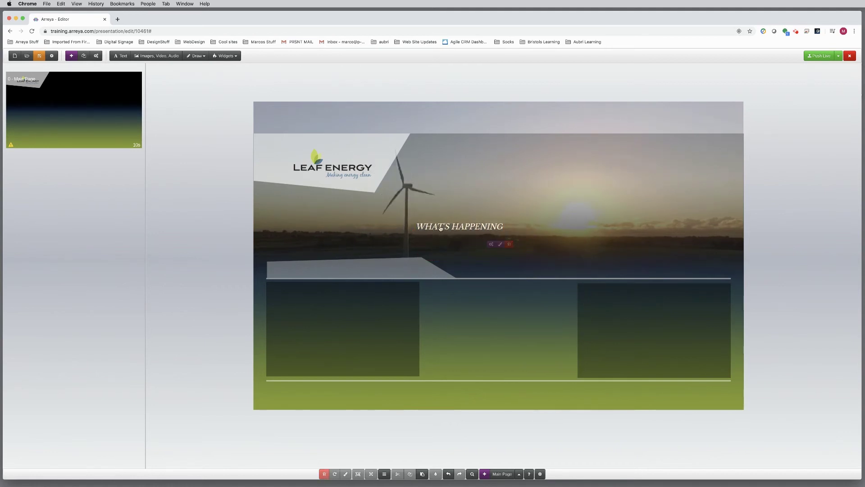
left_click_drag(439, 226, 364, 271)
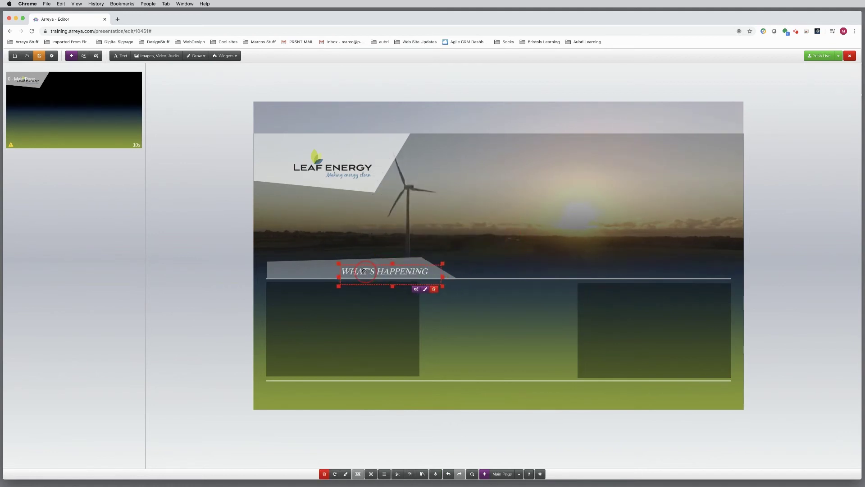
left_click(236, 244)
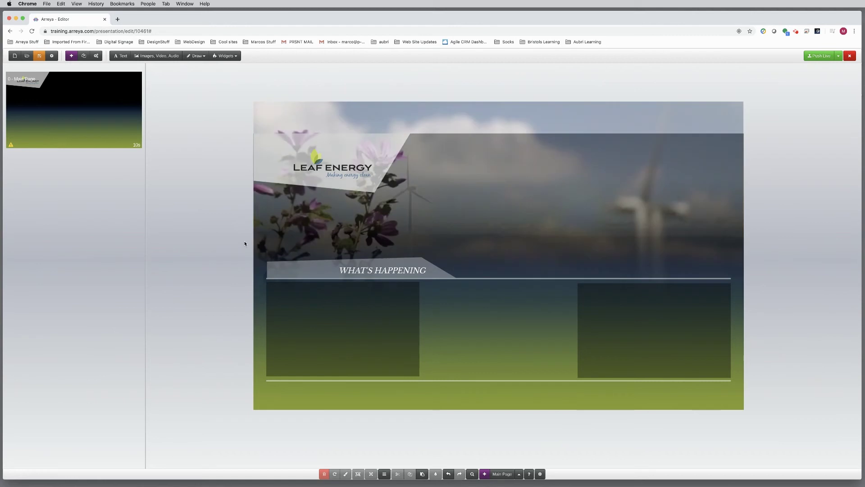
Step: Insert a marquee reading 'WELCOME TO LEAF ENERGY' and move it to the bottom strip
left_click(232, 56)
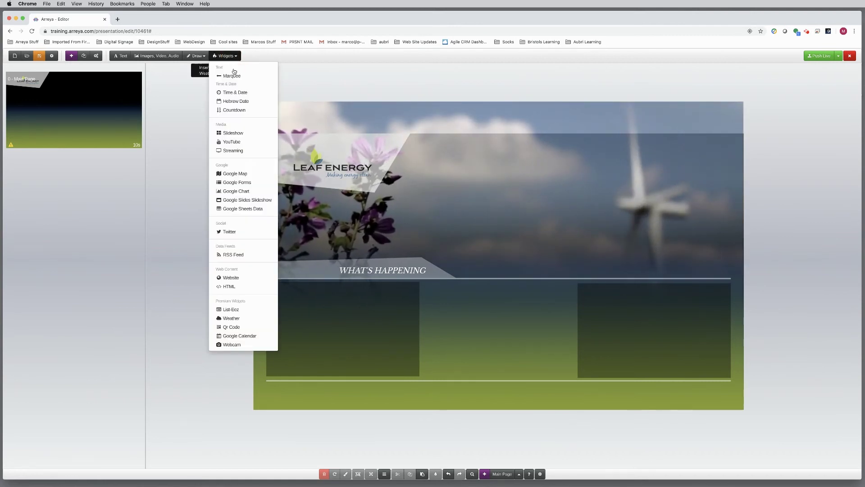
left_click(232, 77)
left_click(436, 185)
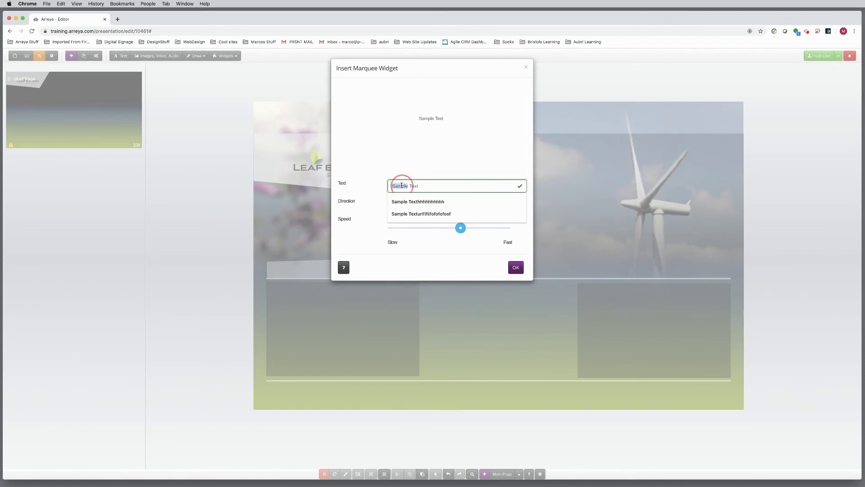
type("WELC")
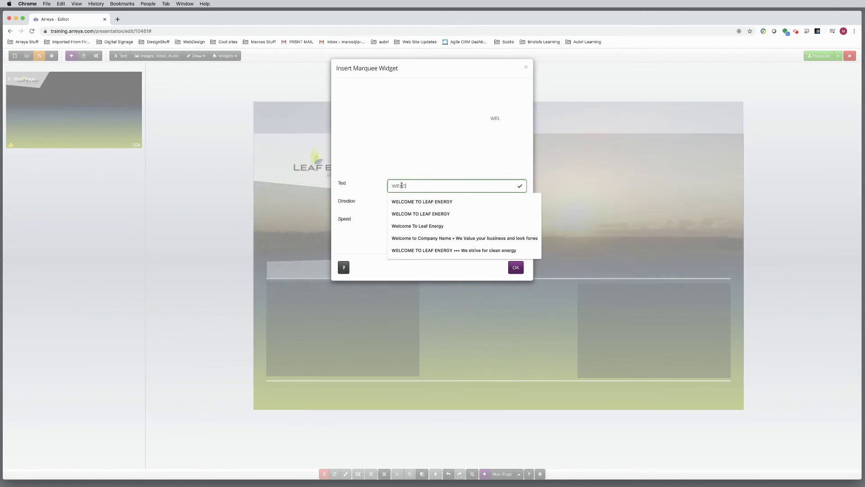
type("OME TO LEAF ENERGY")
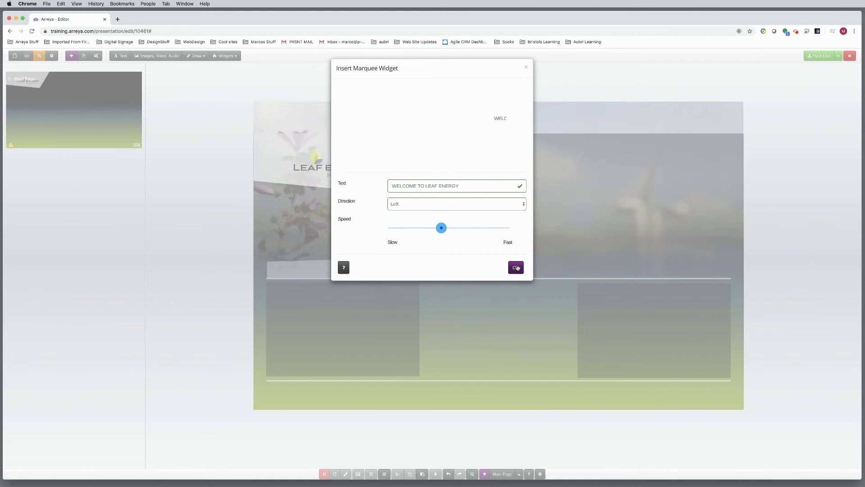
left_click(516, 267)
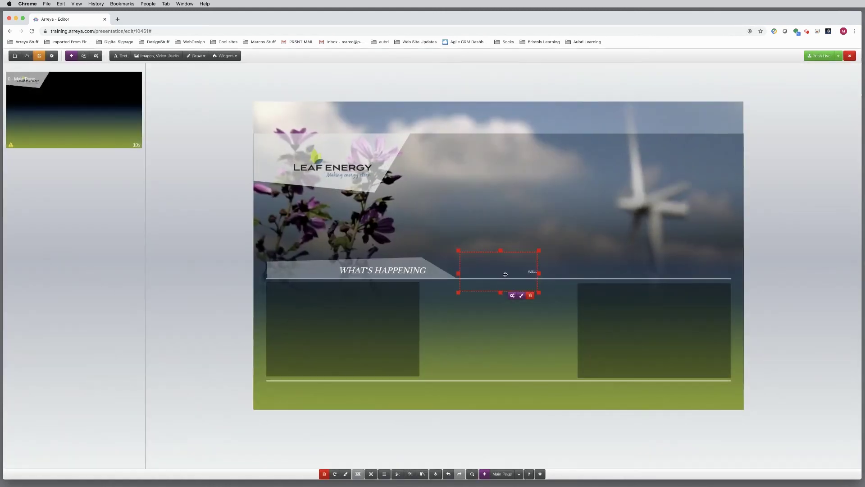
left_click_drag(507, 277, 730, 401)
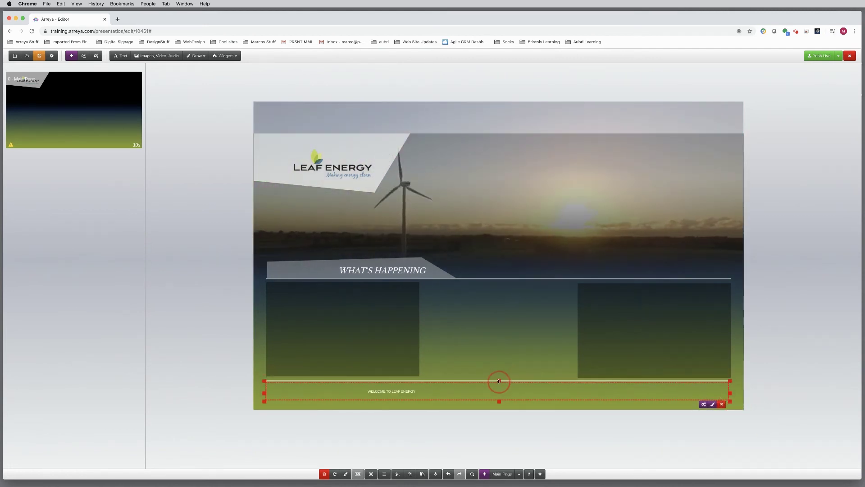
Step: Enlarge the marquee's text to a 45 px font size
left_click(713, 405)
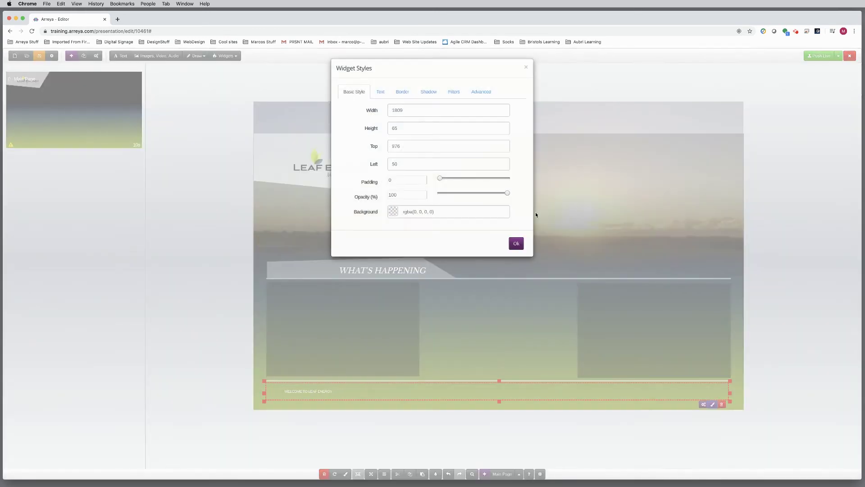
left_click(381, 93)
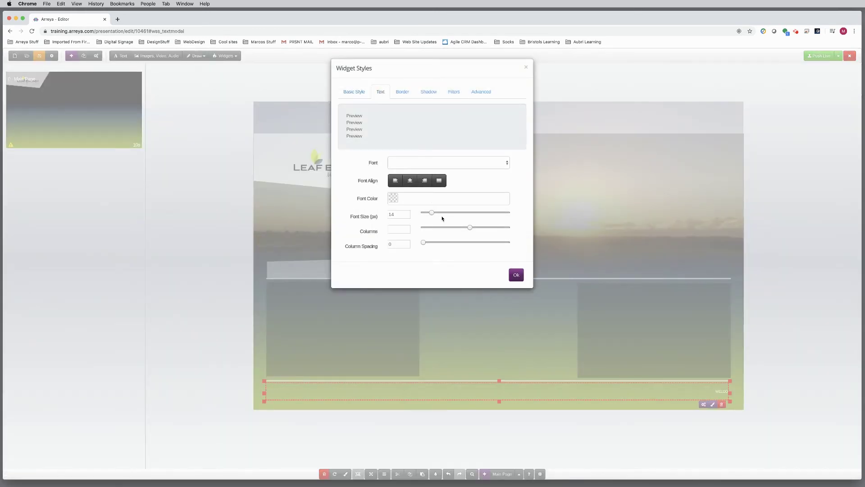
left_click_drag(452, 213, 456, 212)
left_click(516, 273)
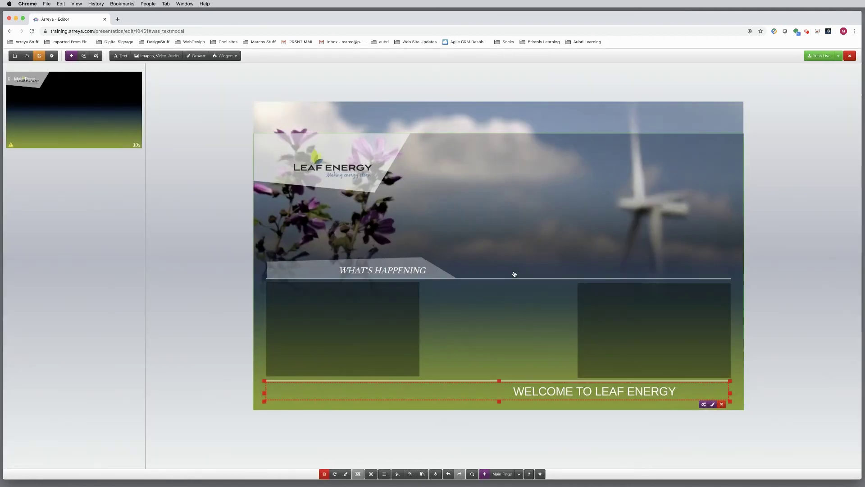
left_click(538, 314)
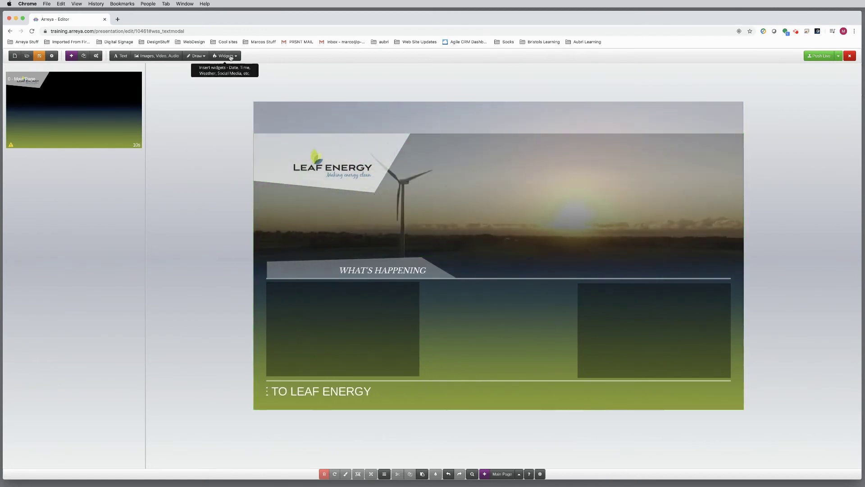
Step: Push the current layout live
left_click(231, 56)
left_click(826, 70)
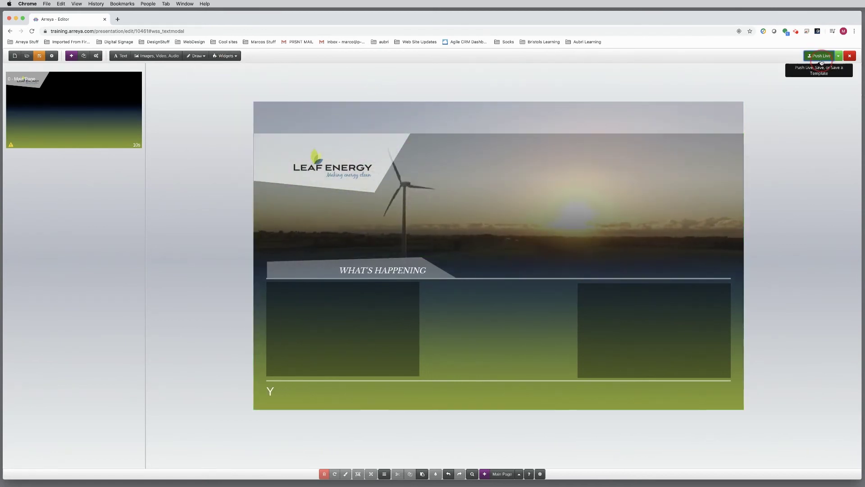
left_click(821, 59)
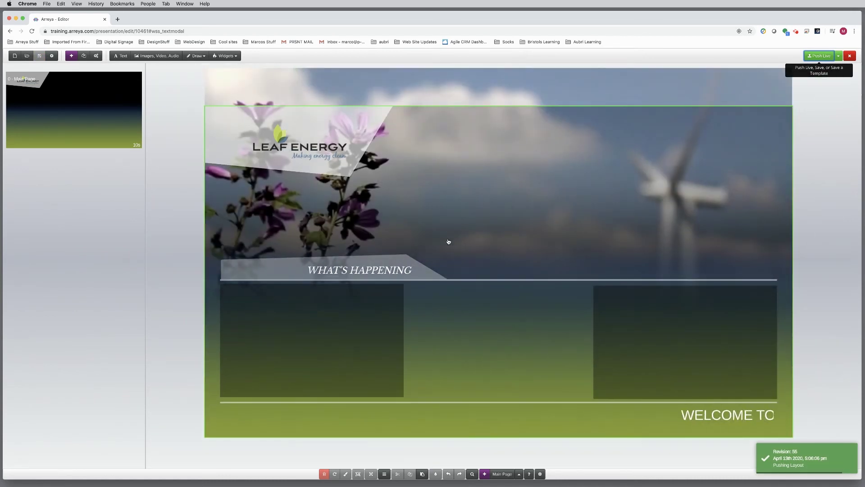
Step: Add a month-and-day date widget showing 'April 13' at the banner's right end
left_click(225, 56)
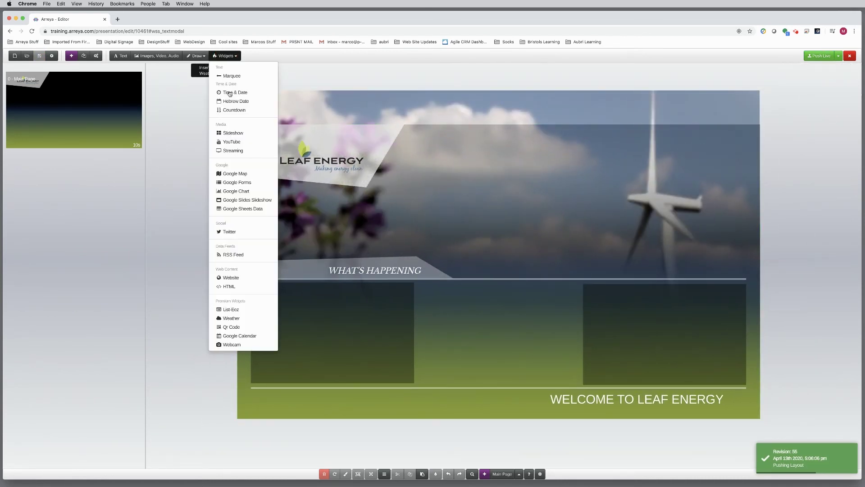
left_click(230, 94)
left_click(432, 186)
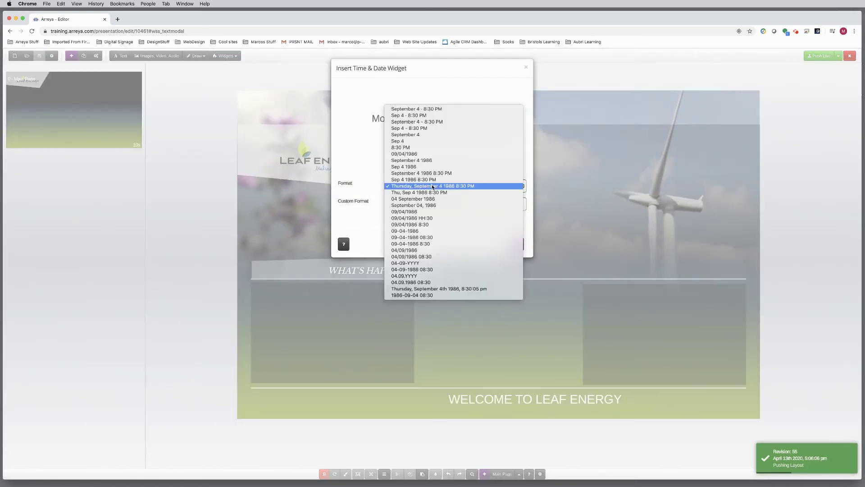
left_click(405, 134)
left_click(515, 244)
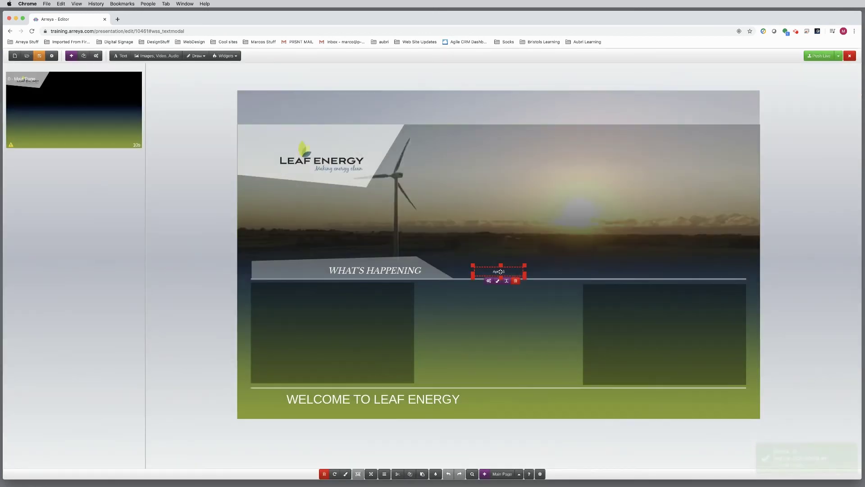
left_click_drag(498, 270, 681, 270)
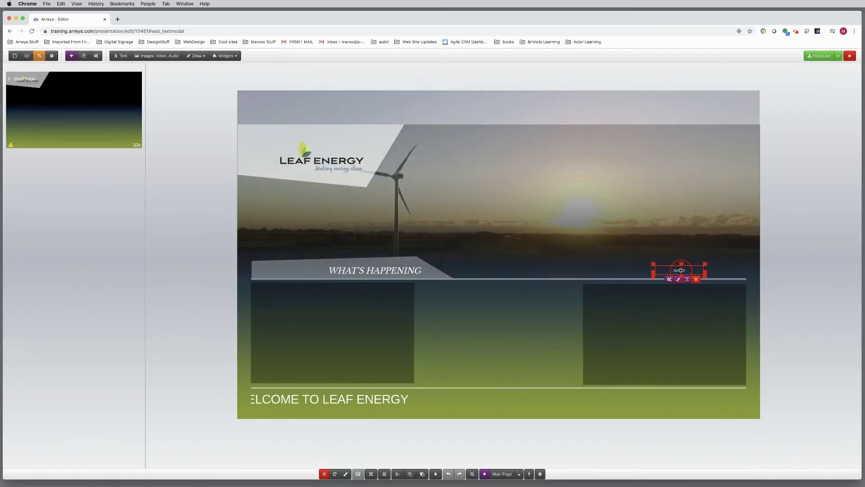
left_click(687, 279)
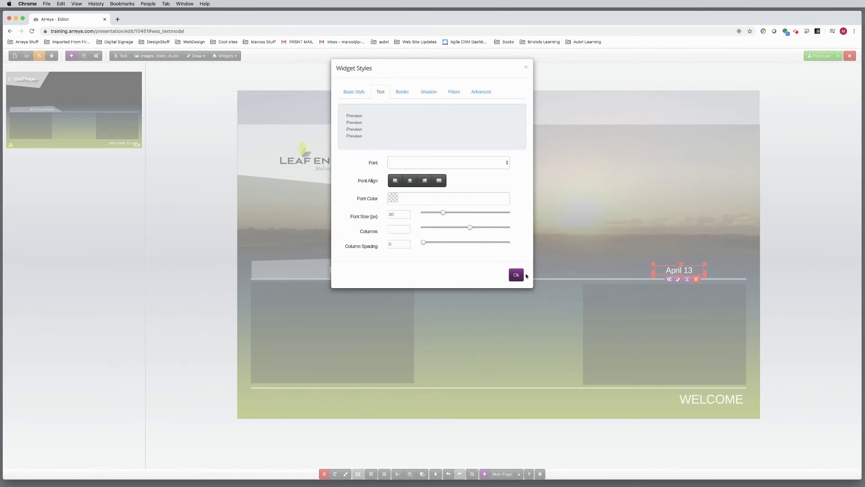
left_click(516, 274)
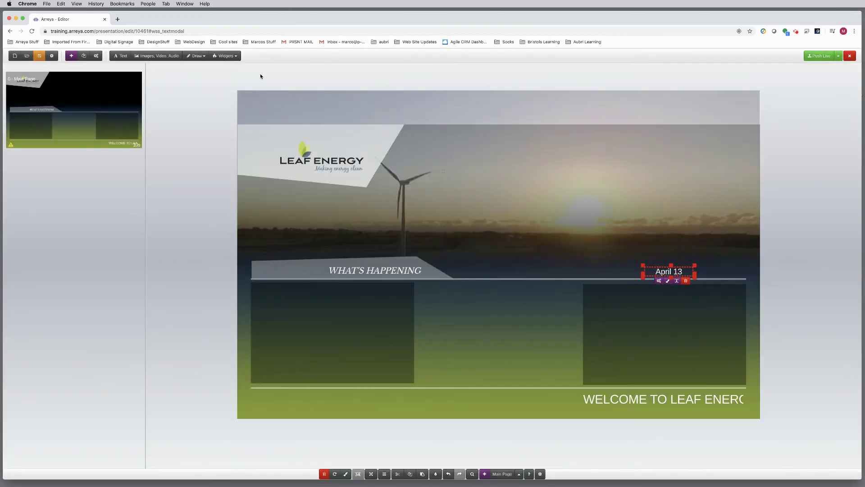
Step: Add a time-only clock widget showing '5:06 PM' beside the April 13 date
left_click(233, 57)
left_click(235, 91)
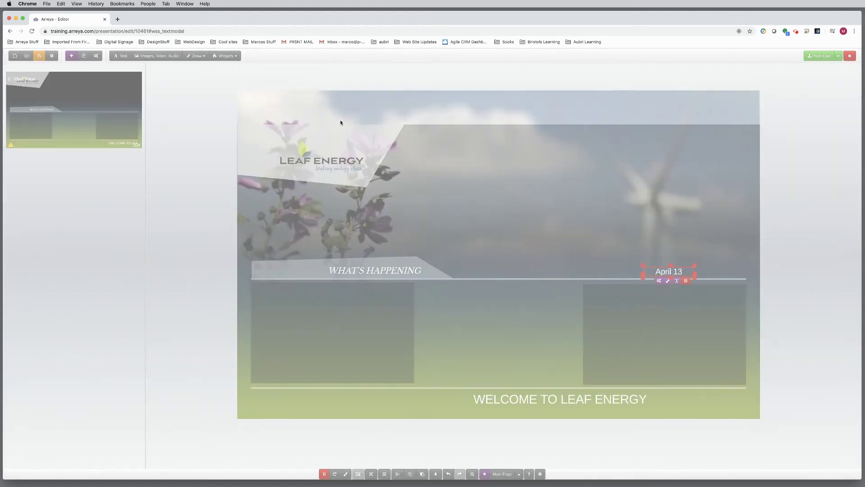
left_click(442, 186)
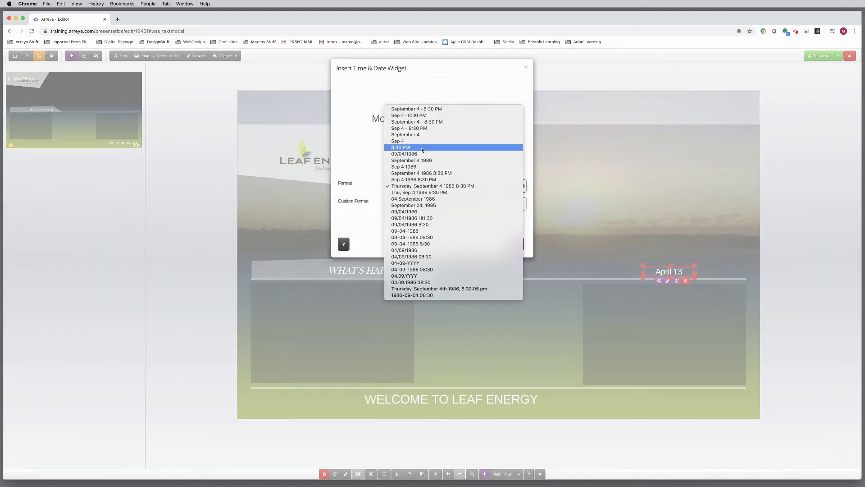
key("Escape")
key("Down")
left_click(516, 244)
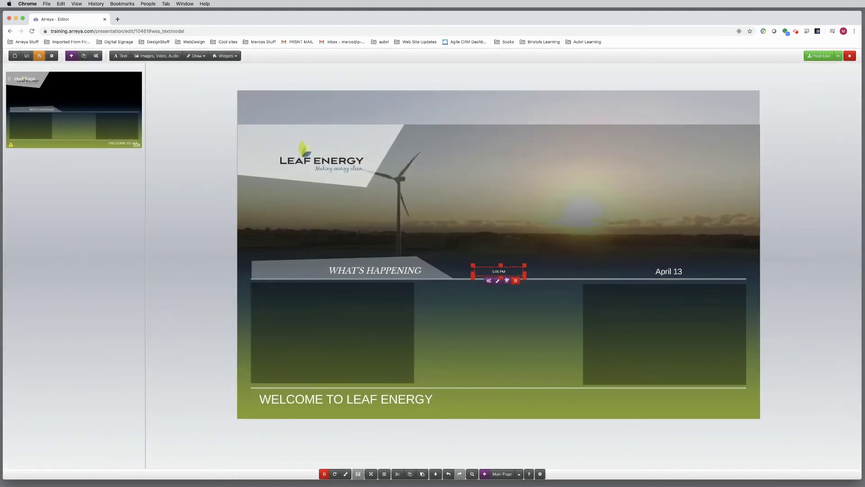
left_click(498, 281)
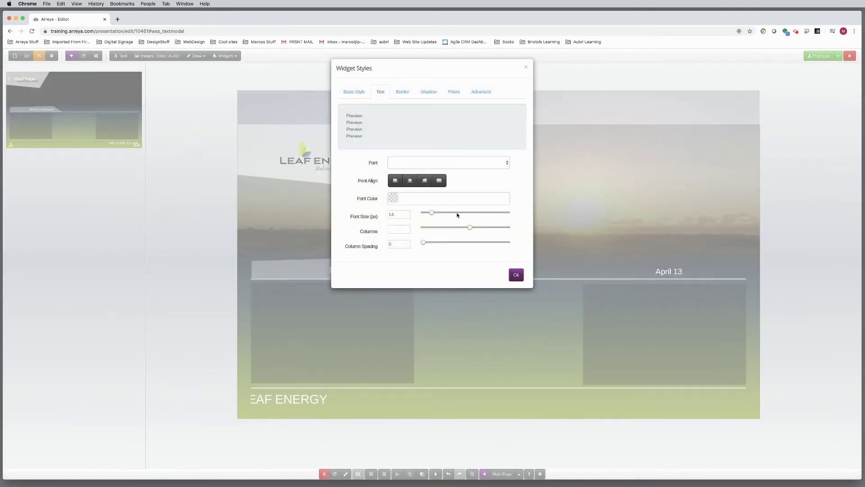
left_click(517, 278)
left_click_drag(496, 269, 684, 279)
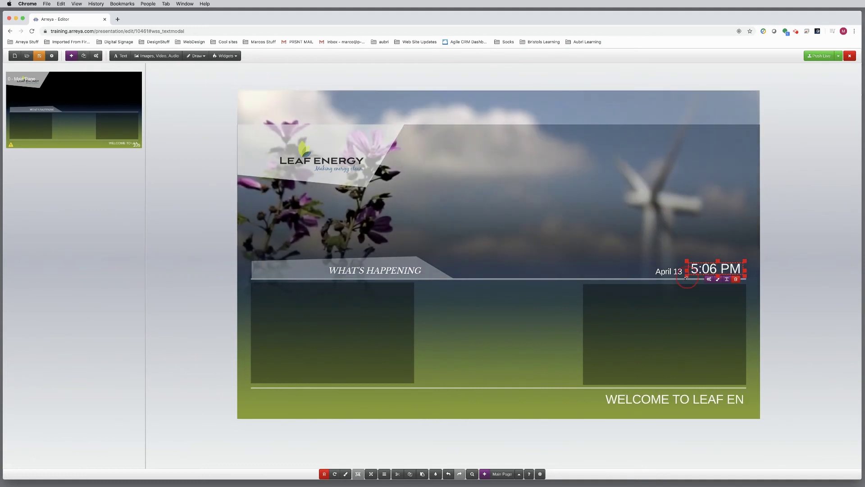
left_click(207, 102)
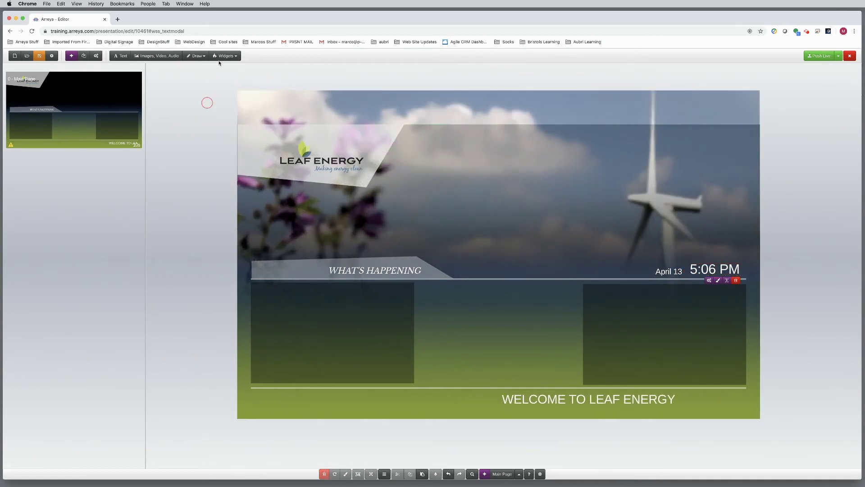
left_click(224, 56)
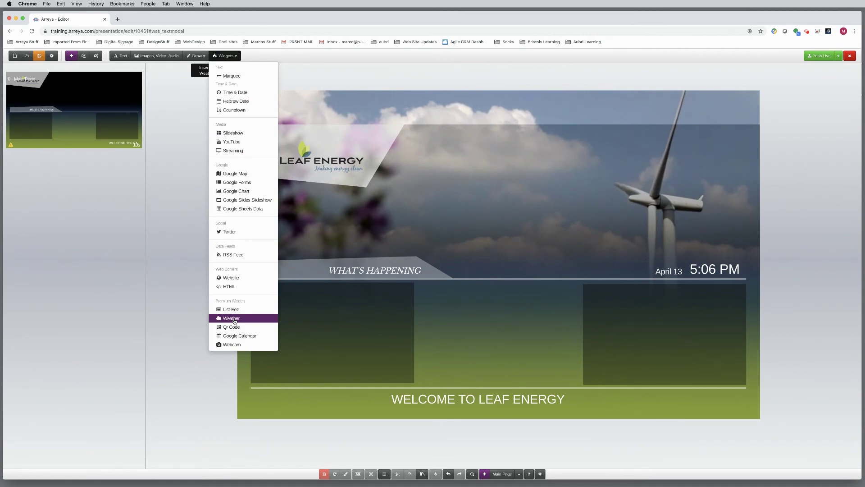
Step: Insert a weather widget with forecast off, showing 40°F Partly Cloudy, into the right panel and shrink it
left_click(232, 318)
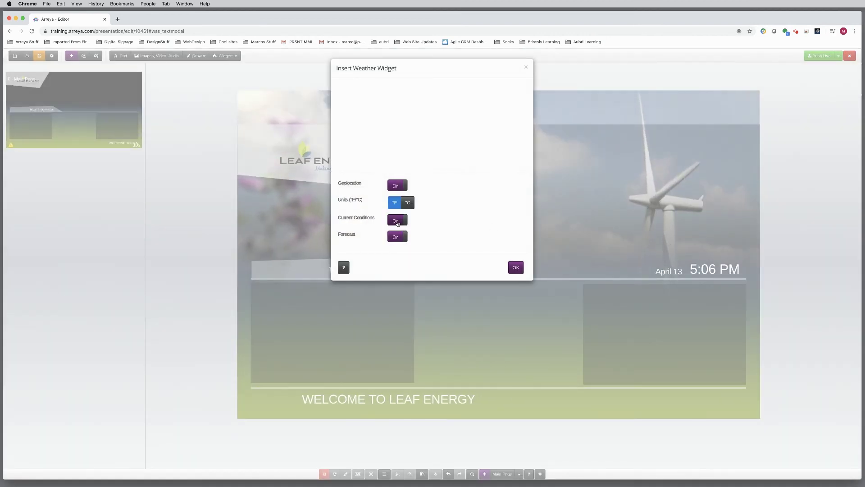
left_click(397, 221)
left_click(398, 240)
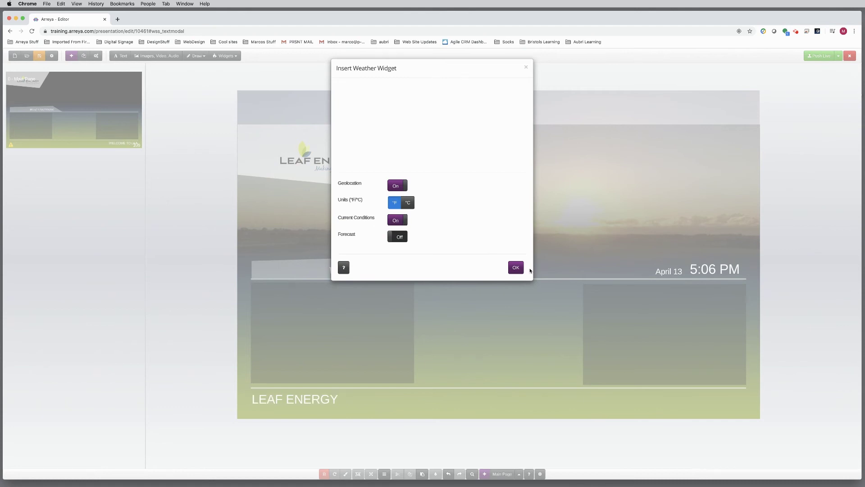
left_click(517, 269)
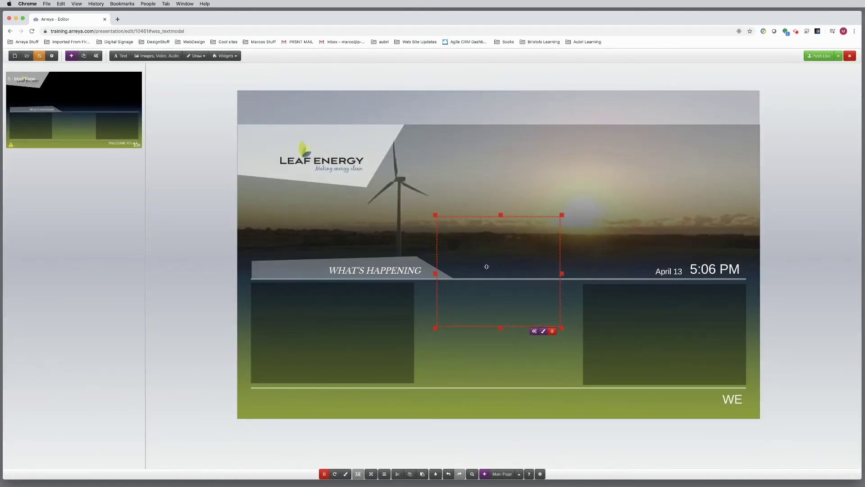
left_click_drag(522, 293, 673, 368)
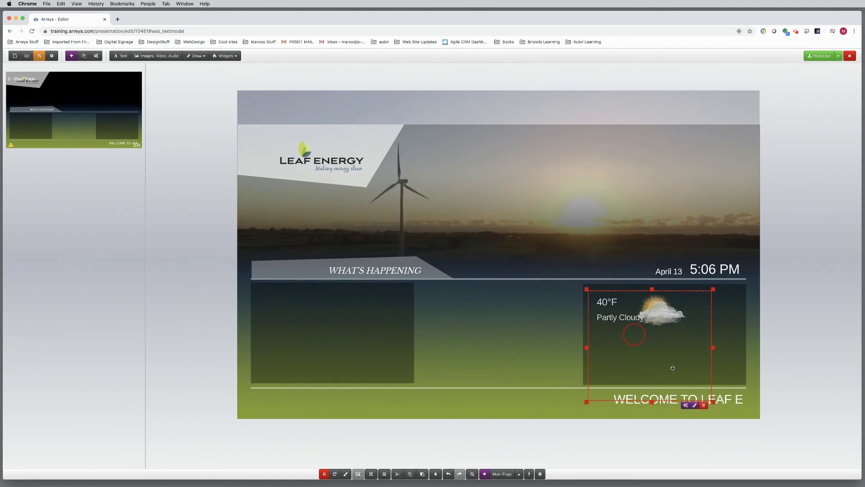
left_click_drag(714, 402, 715, 338)
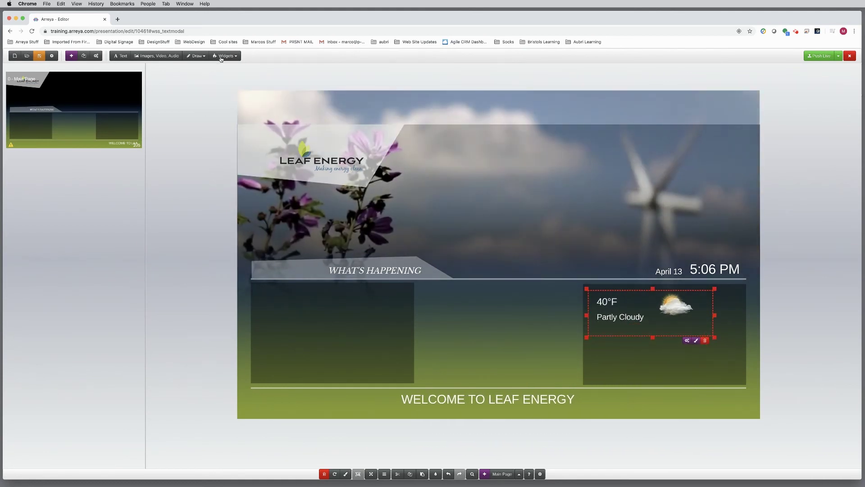
left_click(216, 71)
Step: Insert a forecast-only weather widget and shrink it to a Mon–Fri row under current conditions
left_click(227, 56)
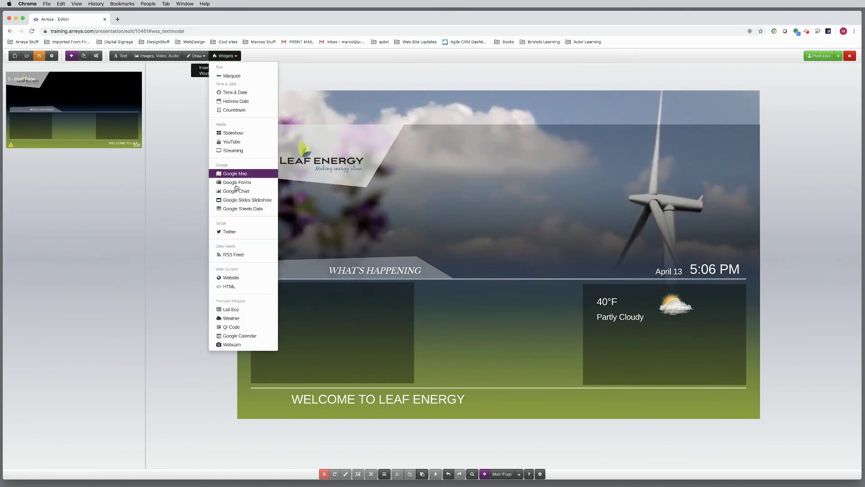
left_click(232, 318)
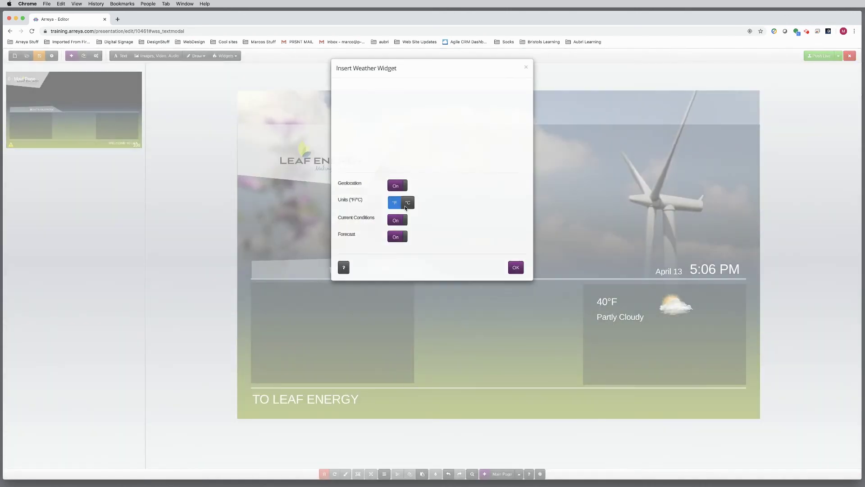
left_click(397, 220)
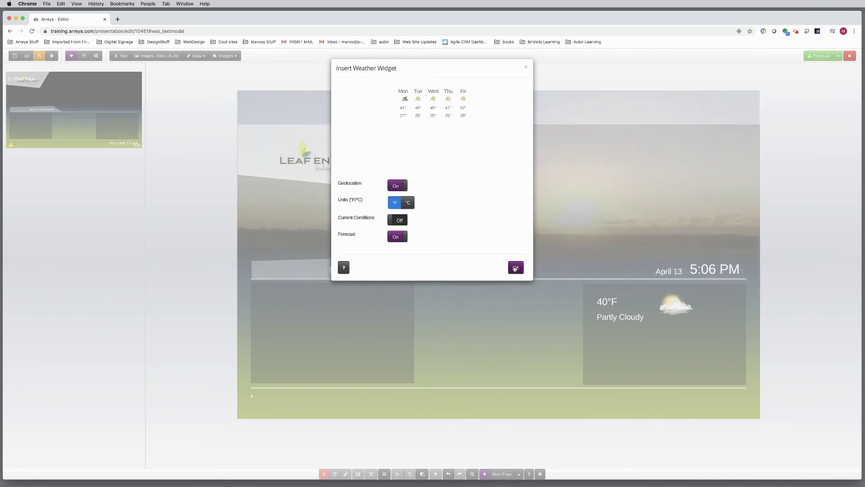
left_click(515, 267)
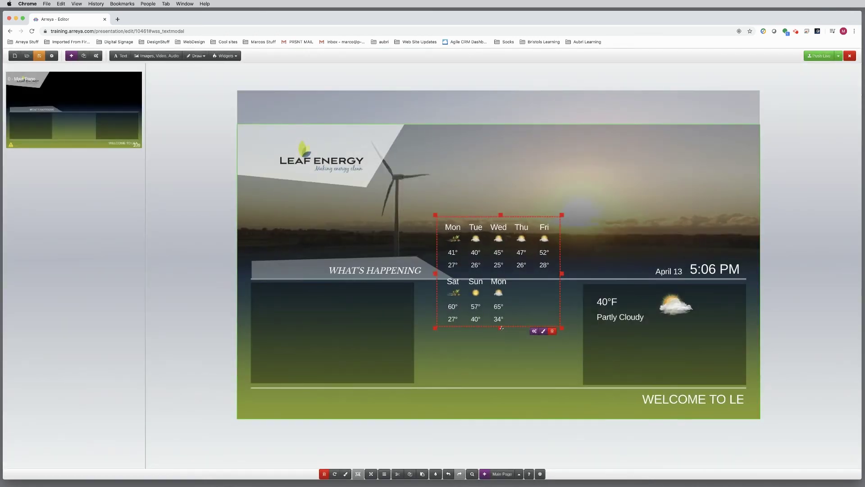
left_click_drag(496, 287, 636, 354)
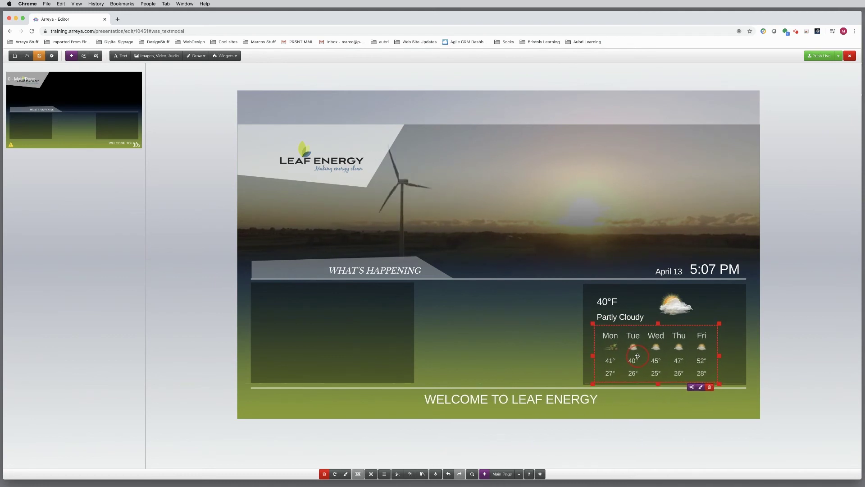
left_click(201, 272)
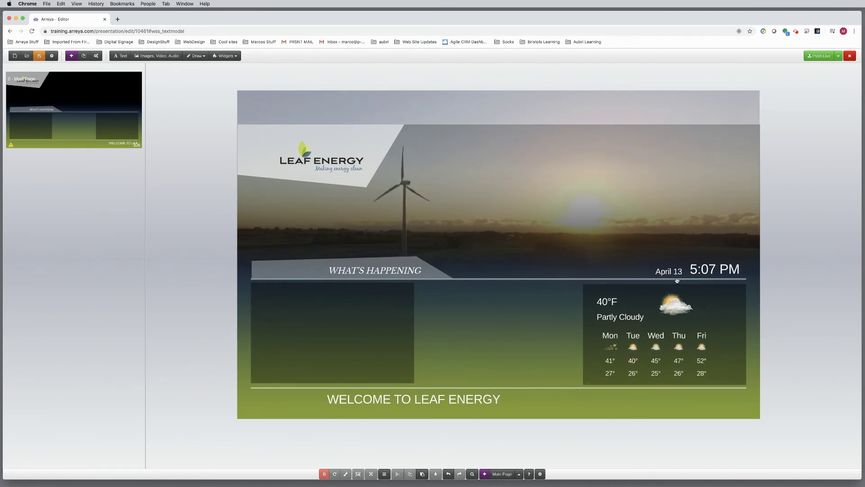
left_click(714, 269)
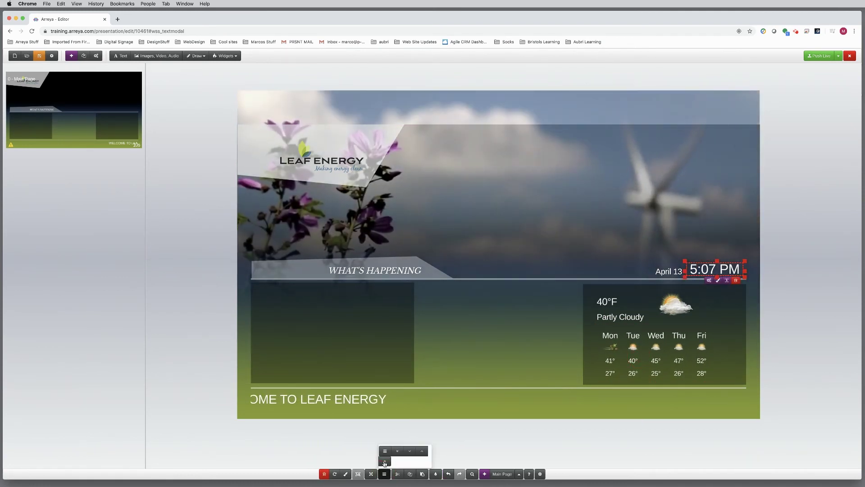
left_click(571, 437)
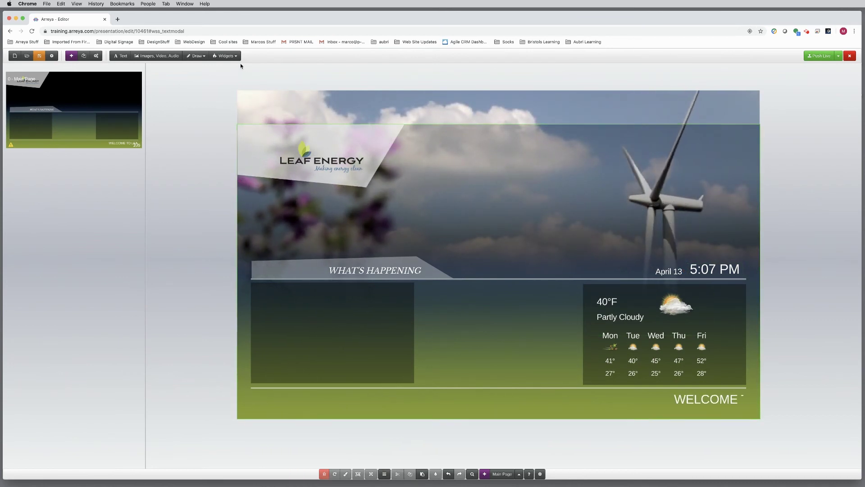
left_click(225, 56)
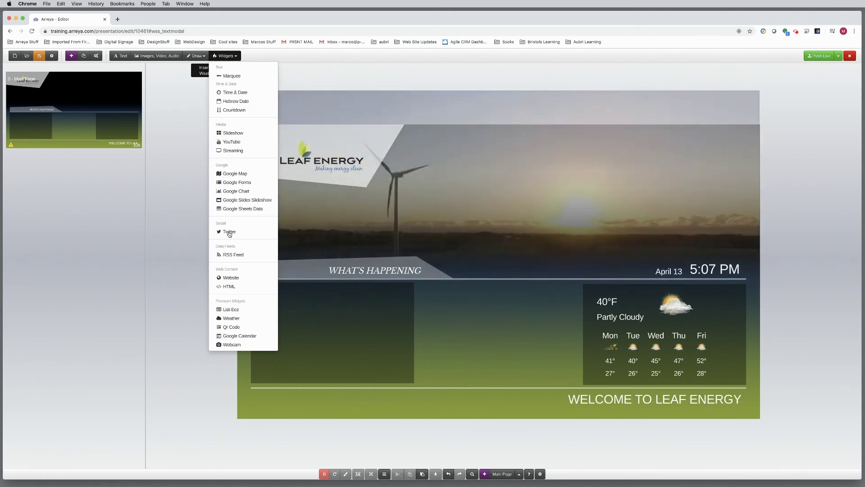
Step: Insert a Twitter widget for the company's account showing 7 text-only tweets
left_click(230, 231)
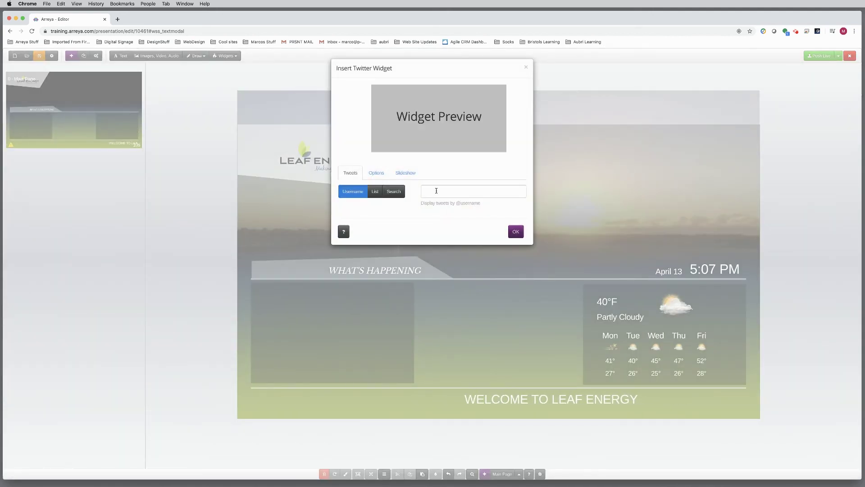
left_click(436, 190)
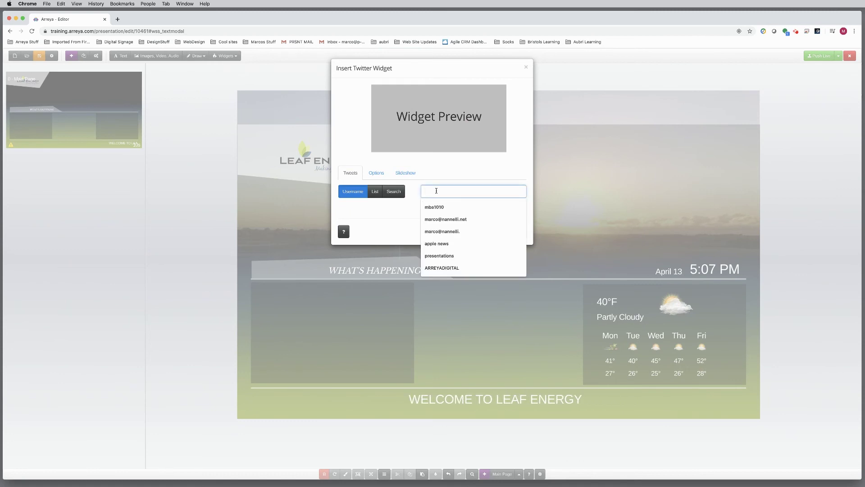
type("arre")
left_click(448, 207)
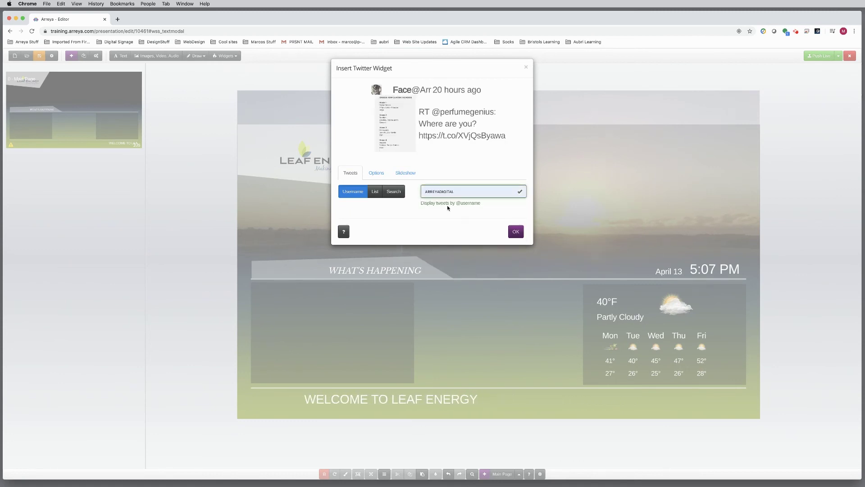
left_click(375, 174)
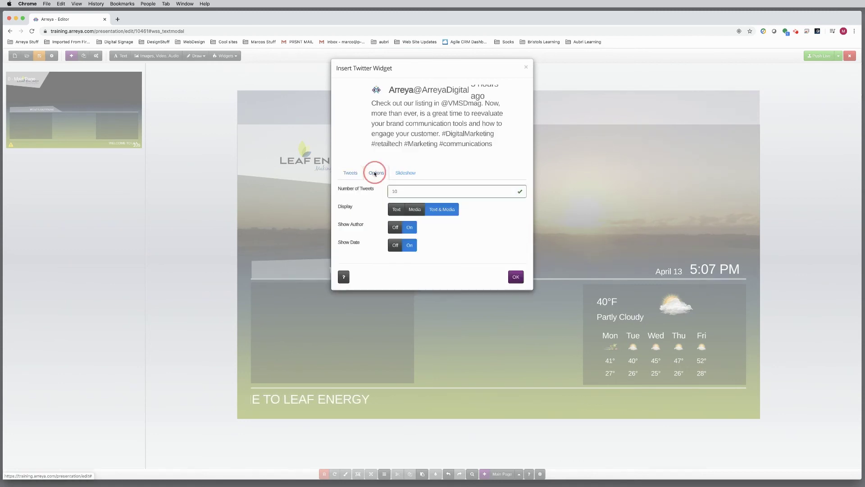
left_click(394, 210)
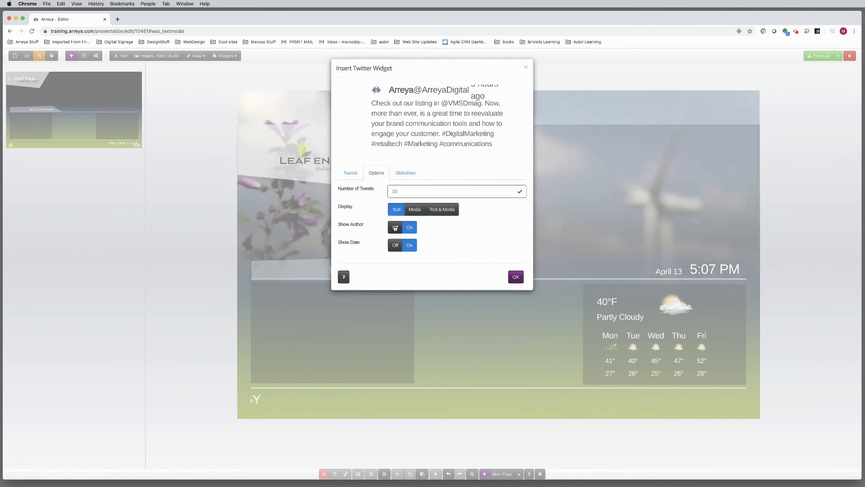
left_click(396, 192)
type("7")
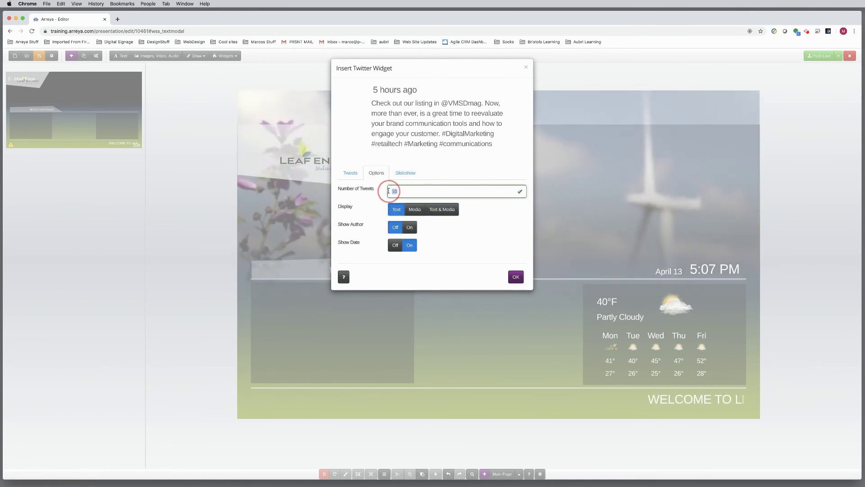
left_click(515, 275)
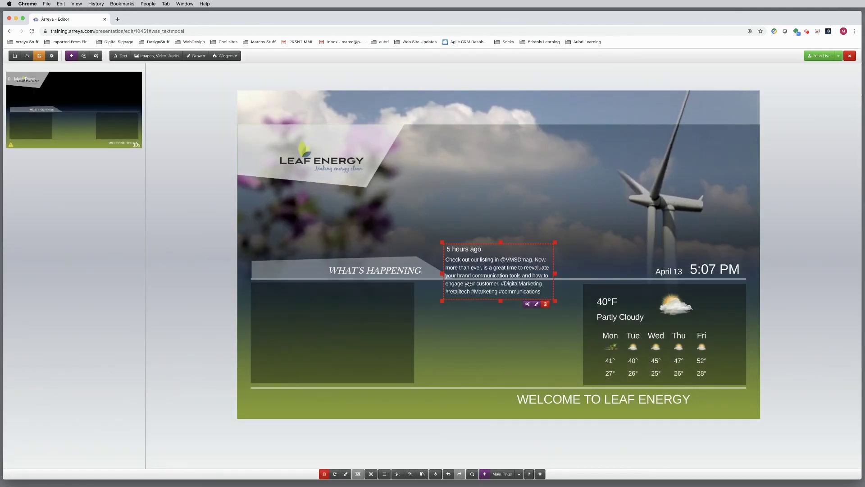
Step: Move the tweet feed into the left What's Happening panel and resize it to fill the panel
left_click_drag(462, 288, 273, 329)
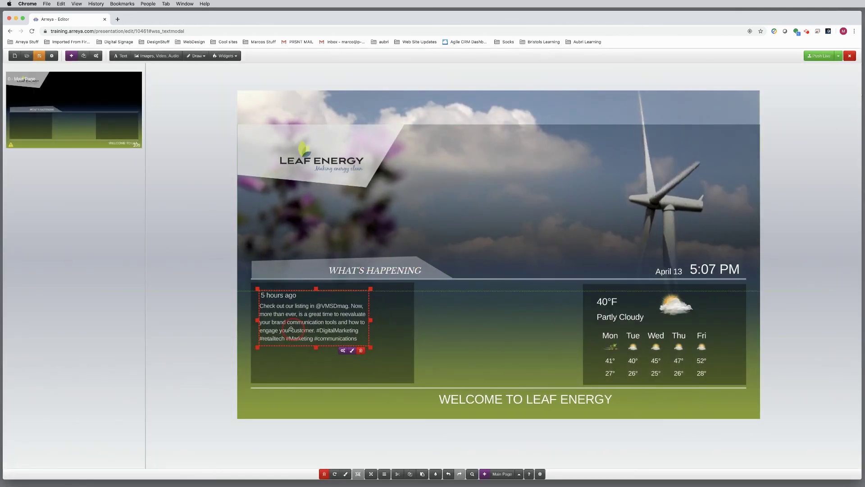
left_click_drag(365, 349, 407, 381)
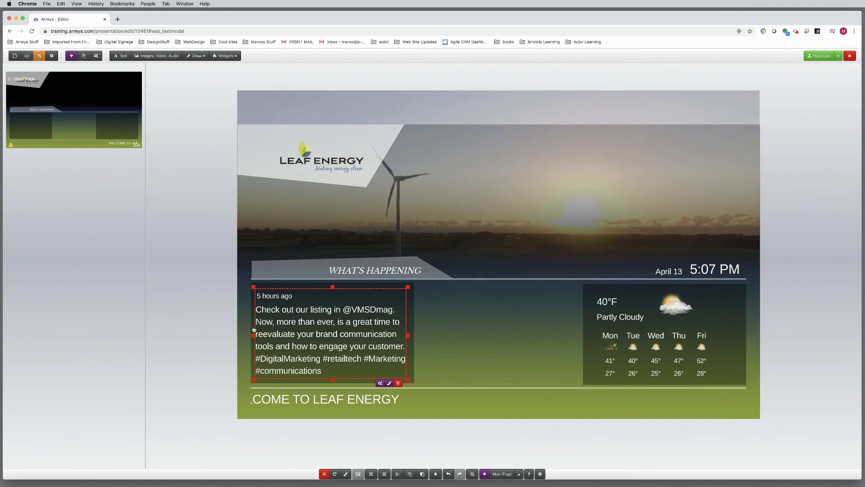
left_click_drag(254, 335, 255, 335)
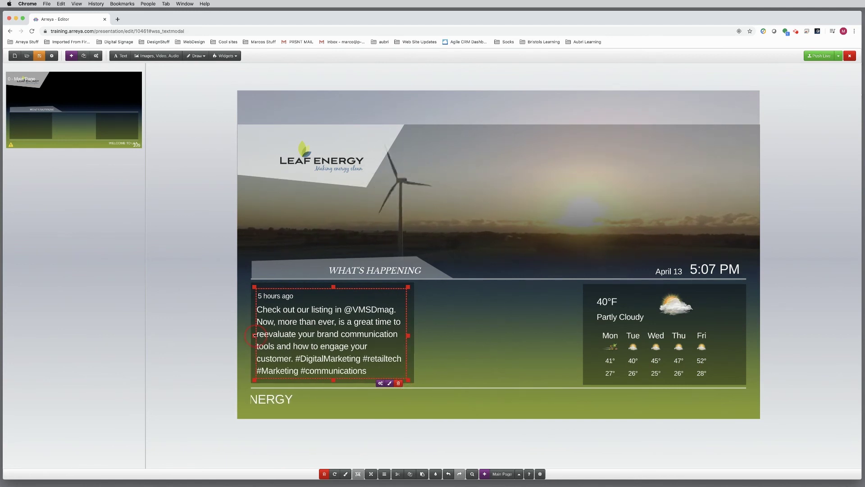
left_click(208, 310)
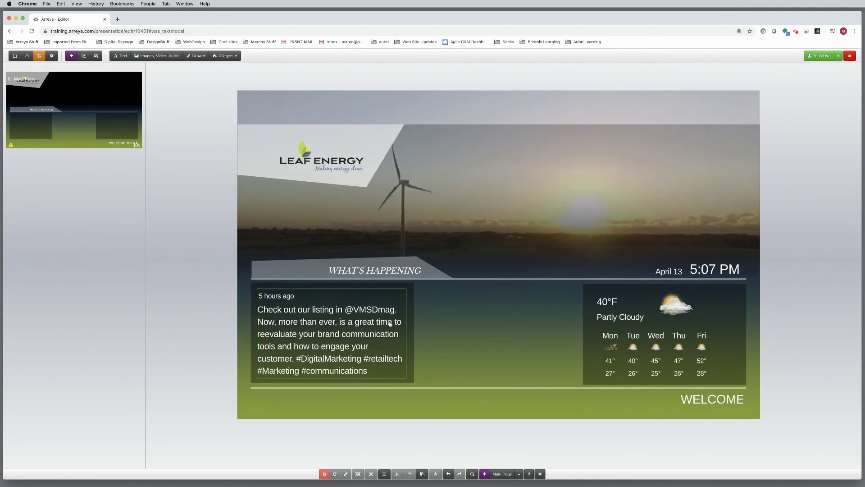
scroll(390, 324, "down", 1)
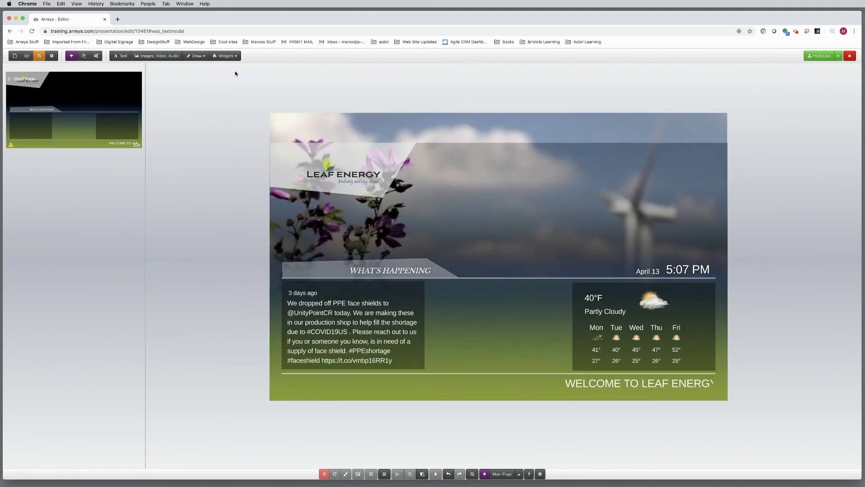
Step: Start a slideshow widget and create a new slideshow named MAIN CONTENT
left_click(230, 56)
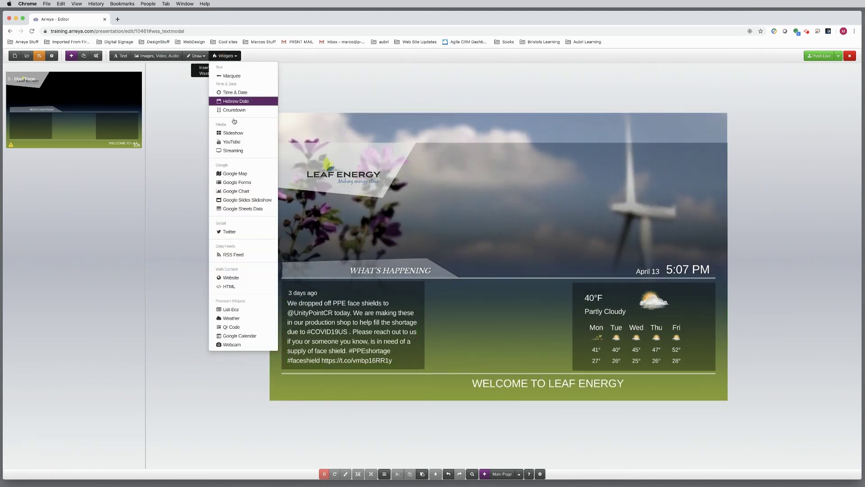
left_click(234, 133)
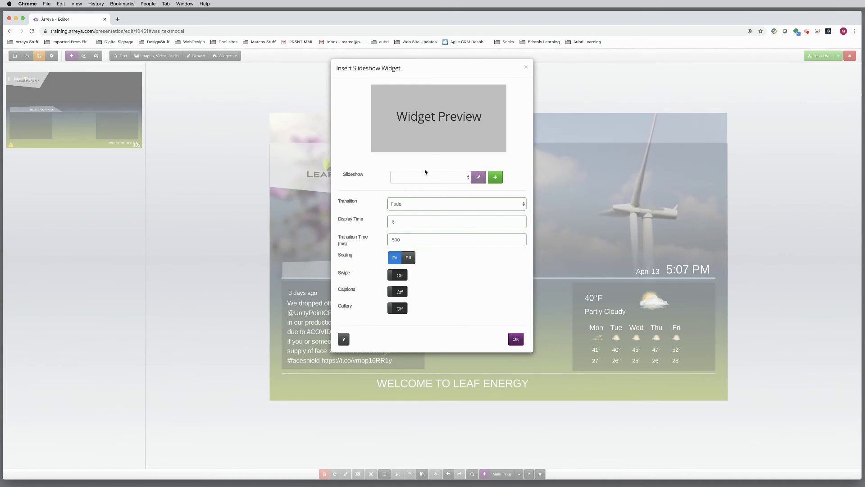
left_click(494, 178)
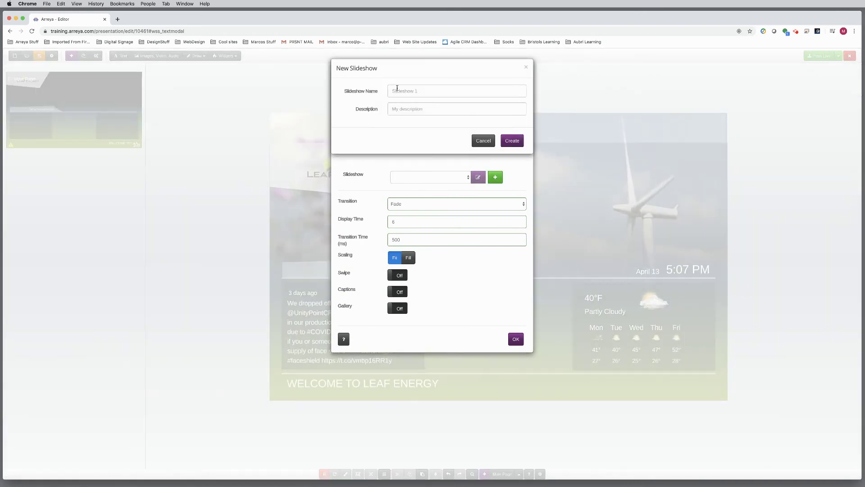
left_click(400, 90)
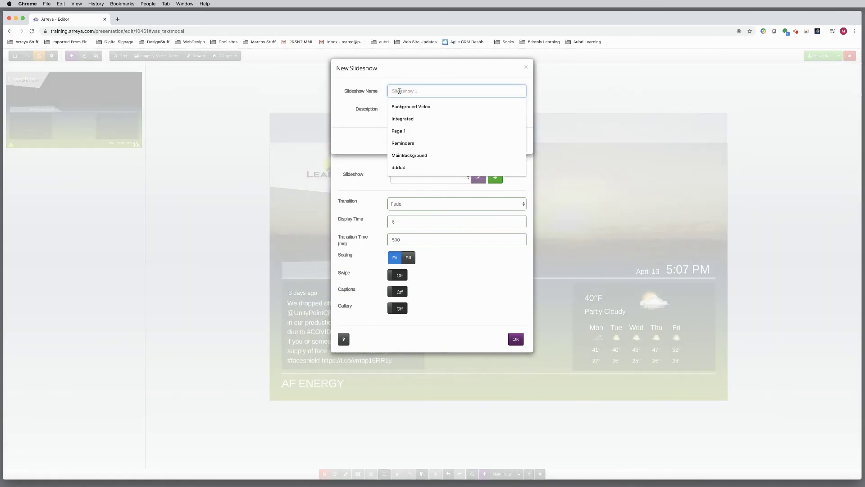
type("MAIN CONTENT")
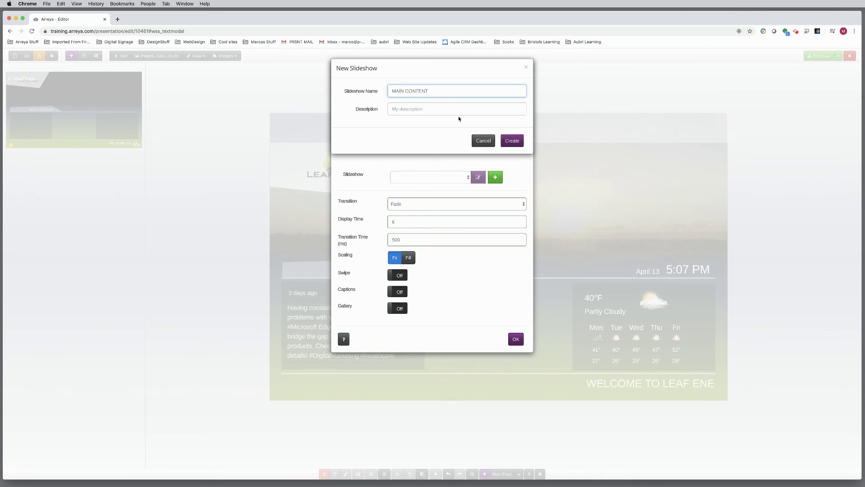
left_click(513, 141)
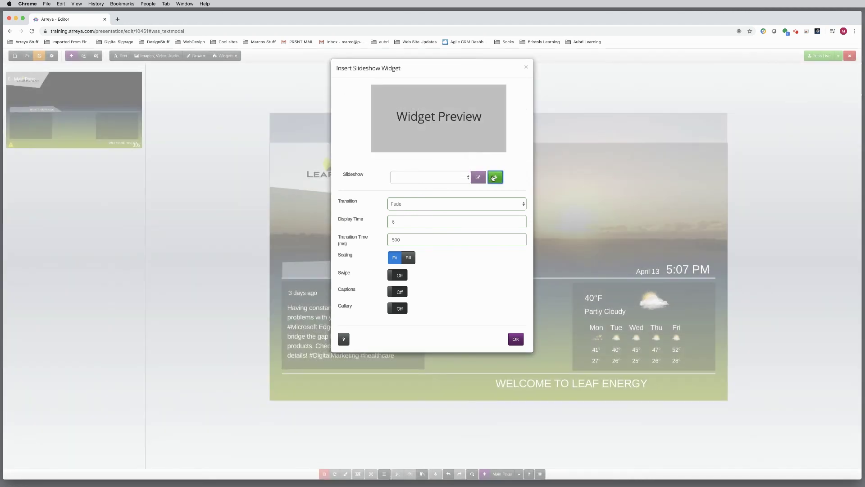
Step: Choose the MAIN CONTENT slideshow for the widget and open it for editing
left_click(494, 177)
left_click(483, 141)
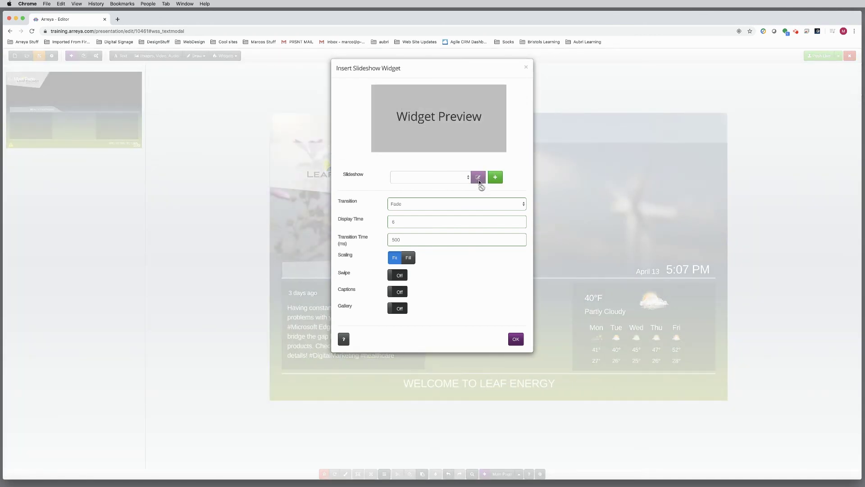
left_click(460, 177)
left_click(416, 183)
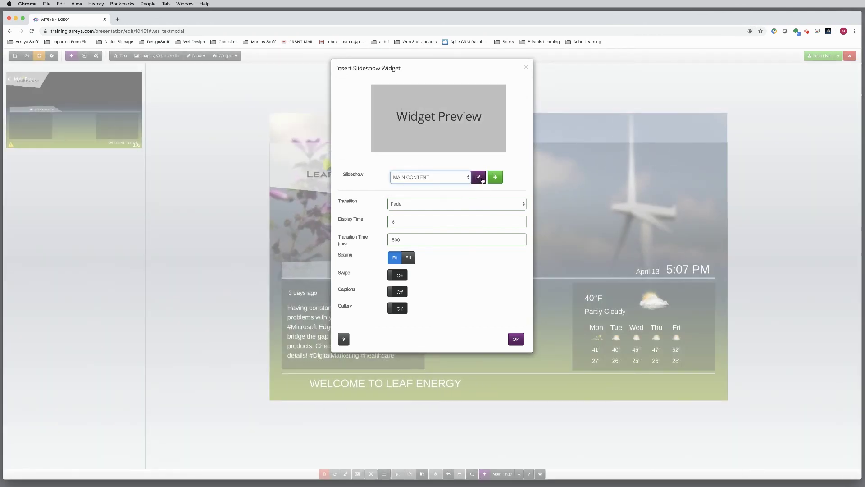
left_click(478, 177)
Step: Add Slide2-01.jpg as a new slide and place the slideshow widget on the page
left_click(556, 92)
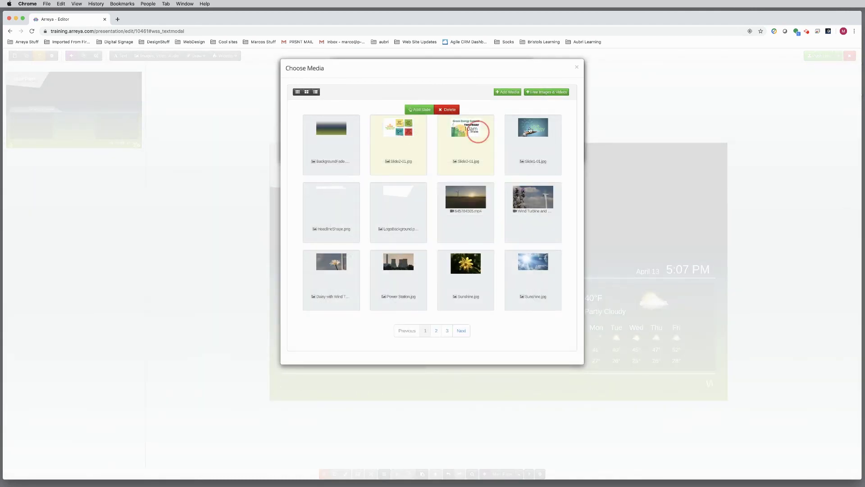
left_click(425, 109)
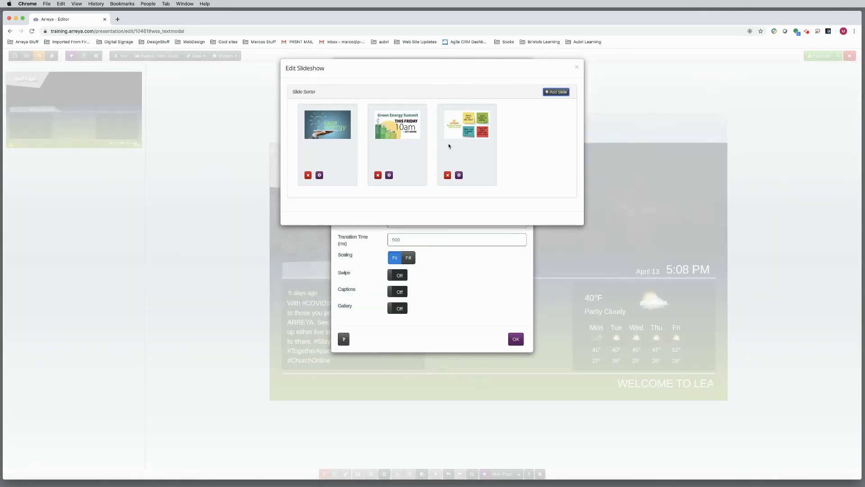
left_click(459, 175)
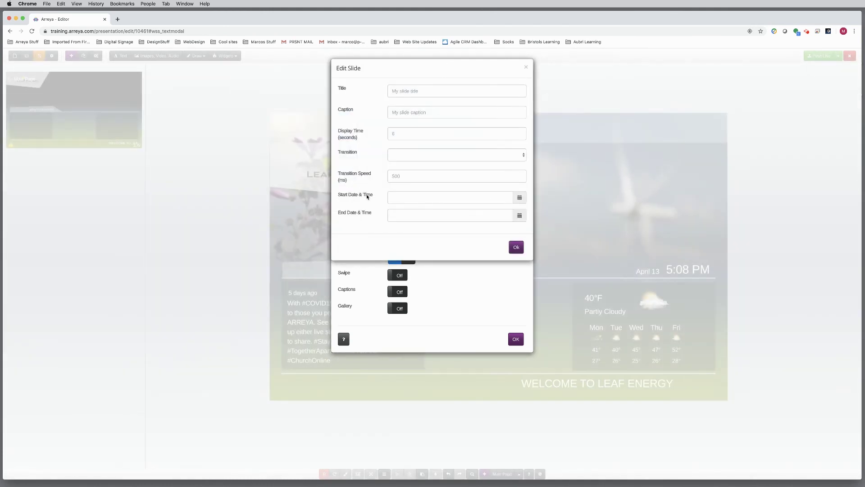
left_click(518, 247)
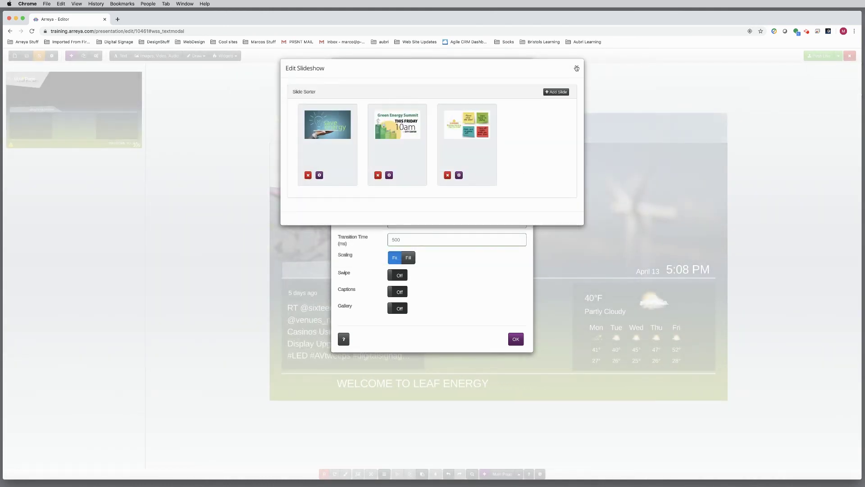
left_click(576, 68)
left_click(515, 339)
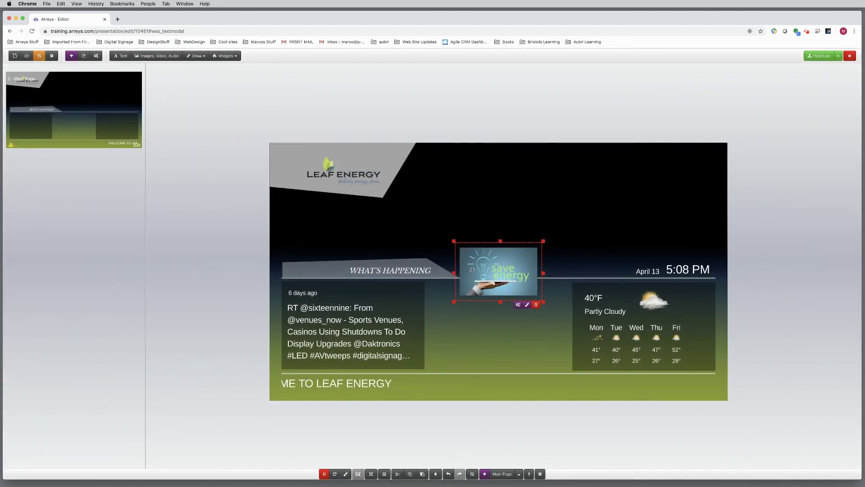
Step: Fit the slideshow between the feed and weather panels and give it a Vertical Flip transition
left_click_drag(472, 270, 447, 309)
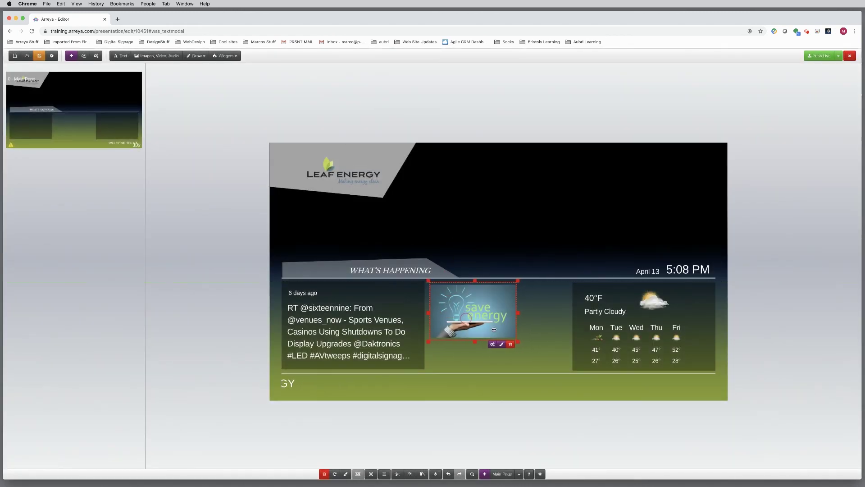
left_click_drag(517, 341, 571, 370)
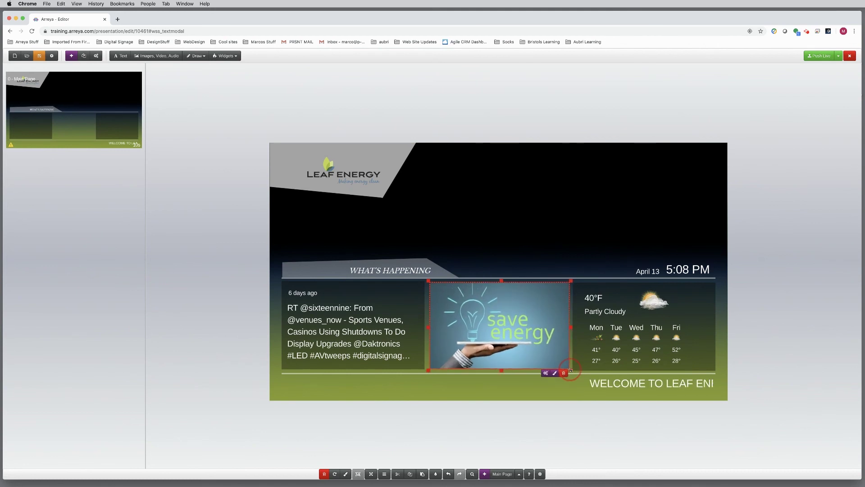
left_click(547, 373)
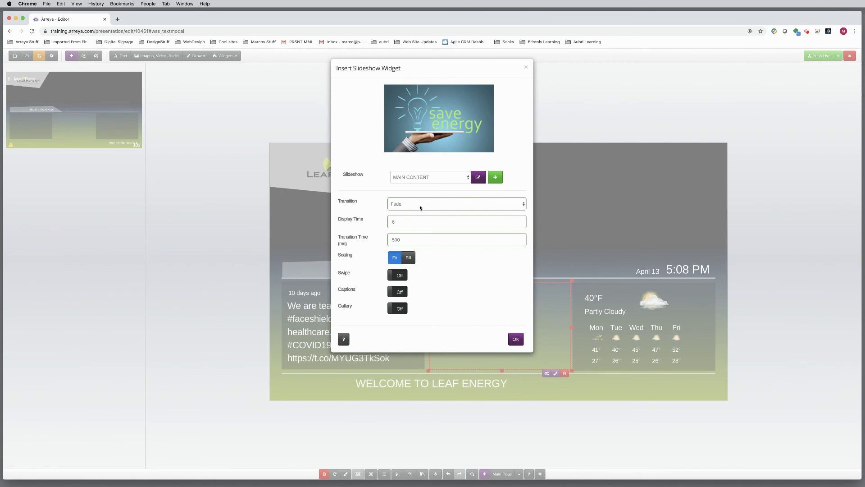
left_click(421, 208)
left_click(418, 228)
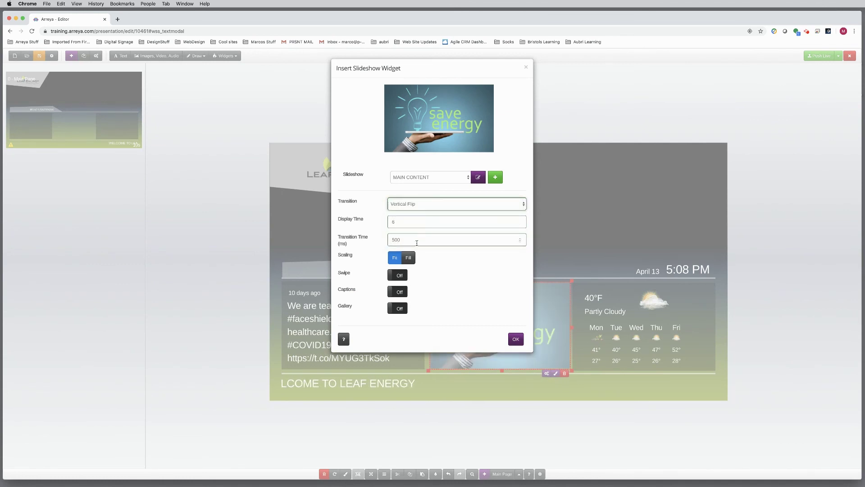
left_click(515, 337)
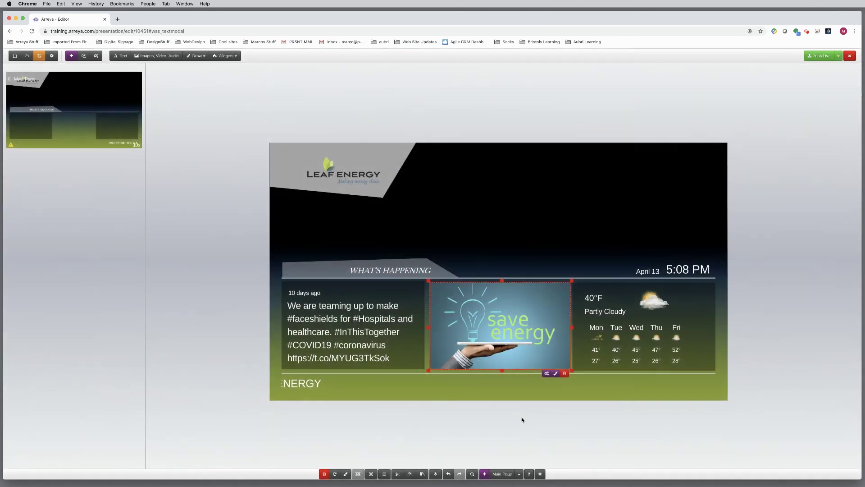
left_click_drag(496, 334, 495, 335)
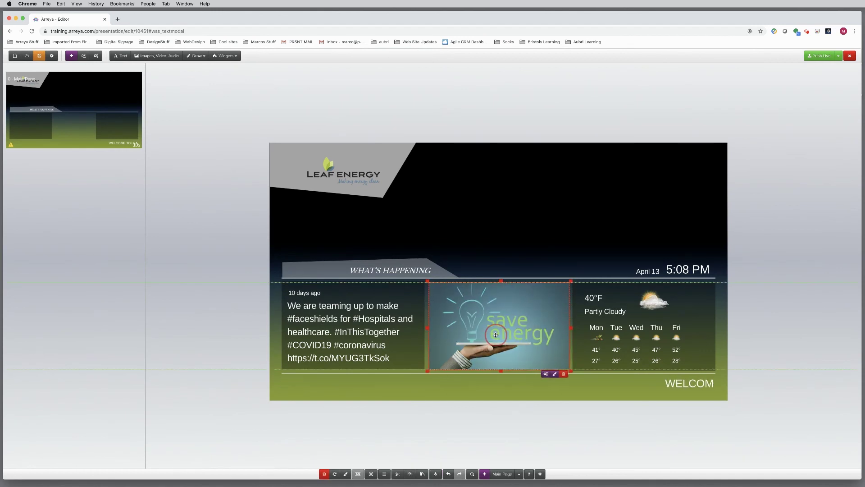
left_click(121, 55)
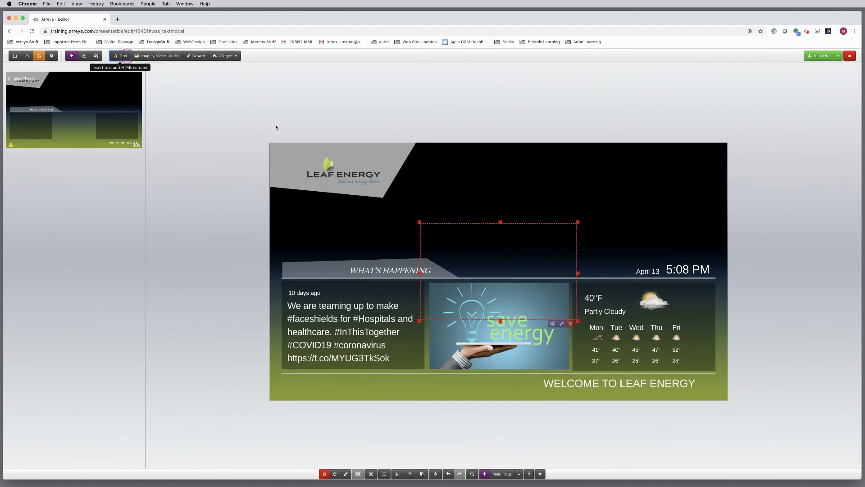
Step: Type the tagline 'be clean. be green.' into the placeholder text box
double_click(449, 229)
type("B")
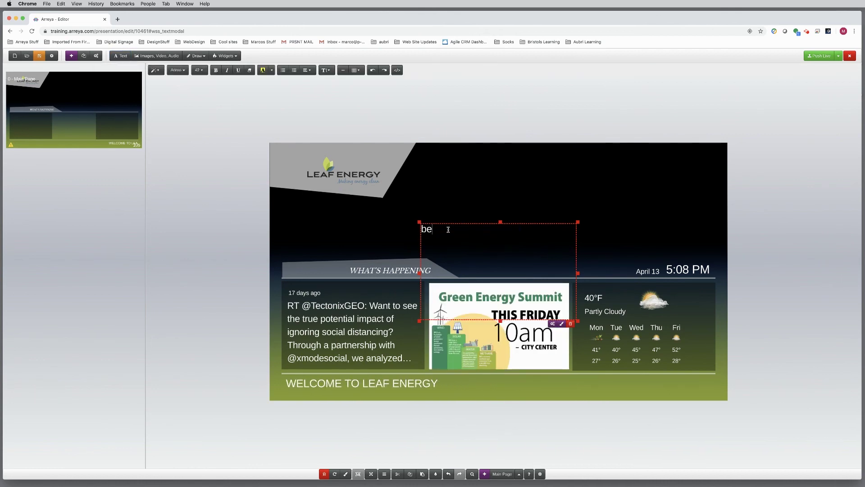
type("e clean/")
key("BackSpace")
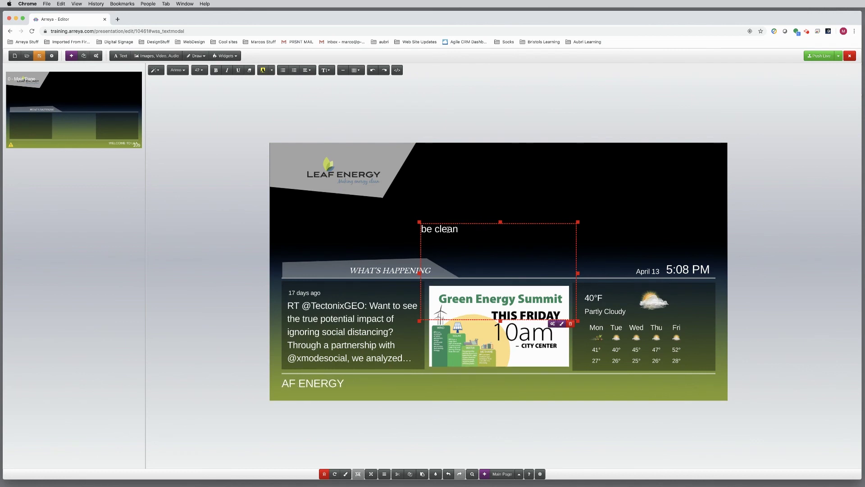
type(". be gr")
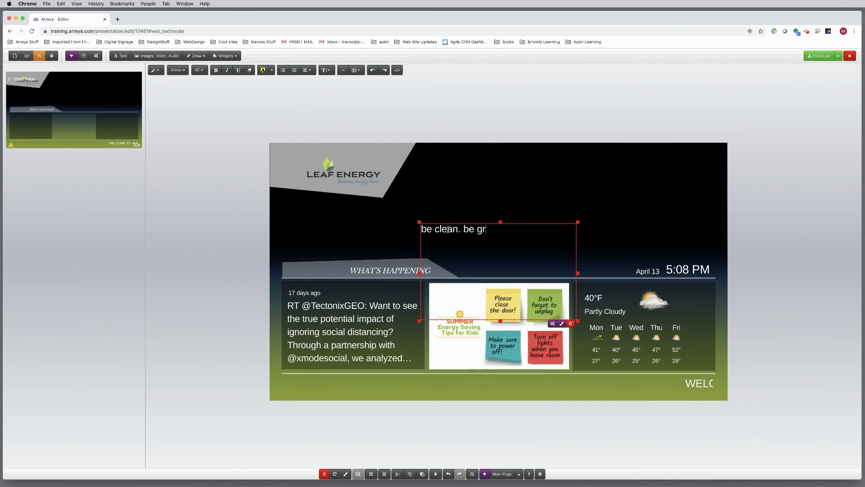
type("een.")
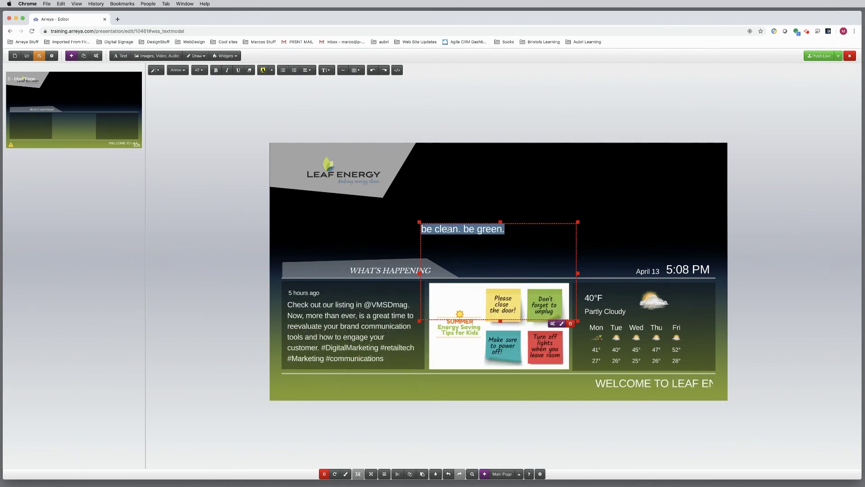
Step: Set the whole tagline to font size 144 in Libre Baskerville
left_click(203, 70)
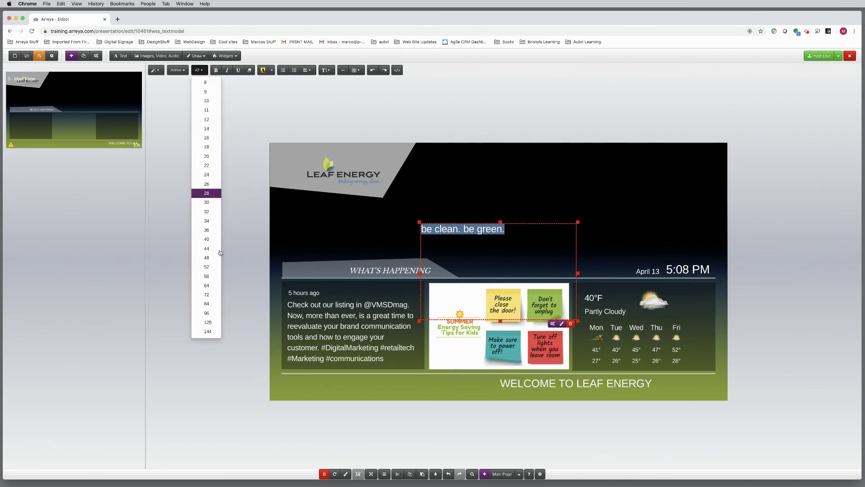
left_click(207, 331)
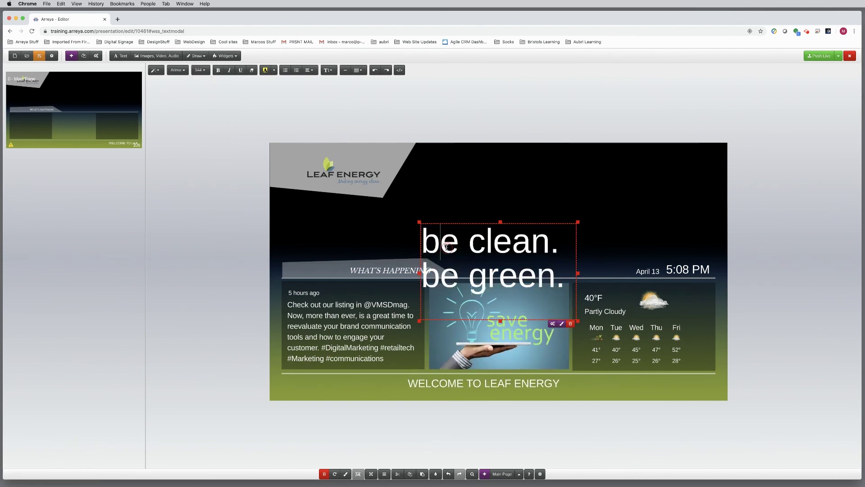
double_click(436, 242)
key("super+a")
left_click(185, 71)
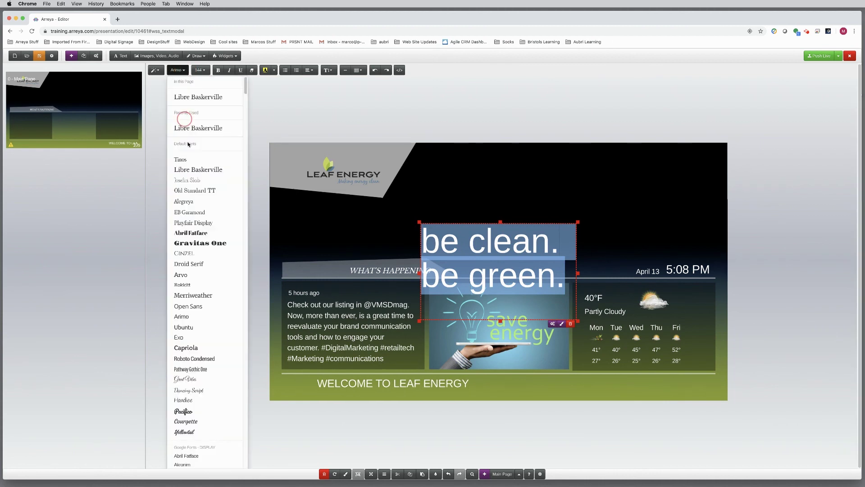
left_click(191, 128)
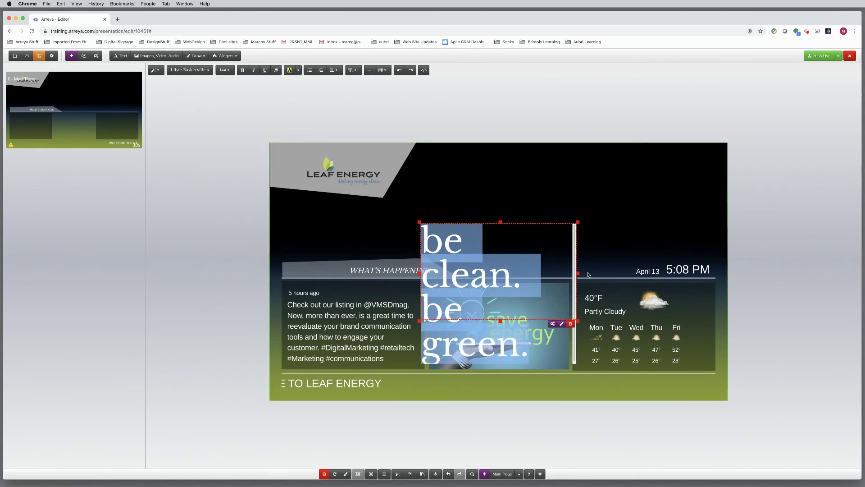
Step: Widen the text box on both sides so the tagline fits on one line
left_click_drag(578, 274, 699, 260)
left_click_drag(425, 274, 298, 273)
left_click(684, 324)
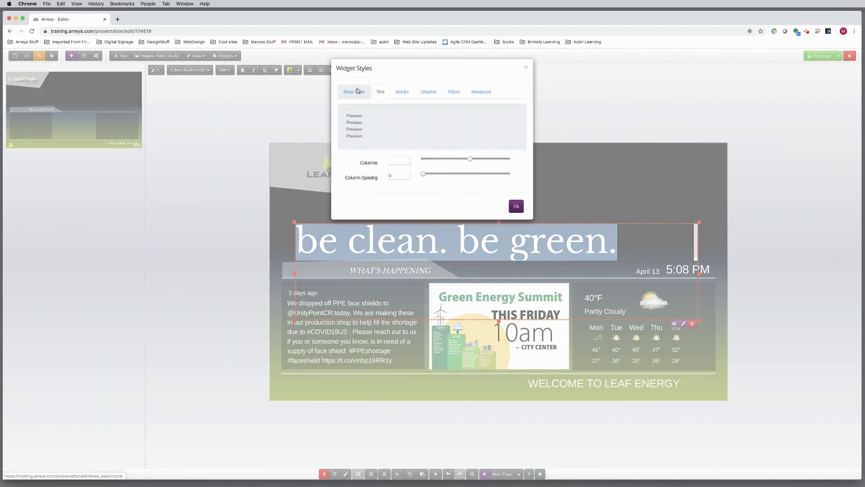
Step: Set the tagline's opacity to 33% and deselect it to view the faded text
left_click(357, 91)
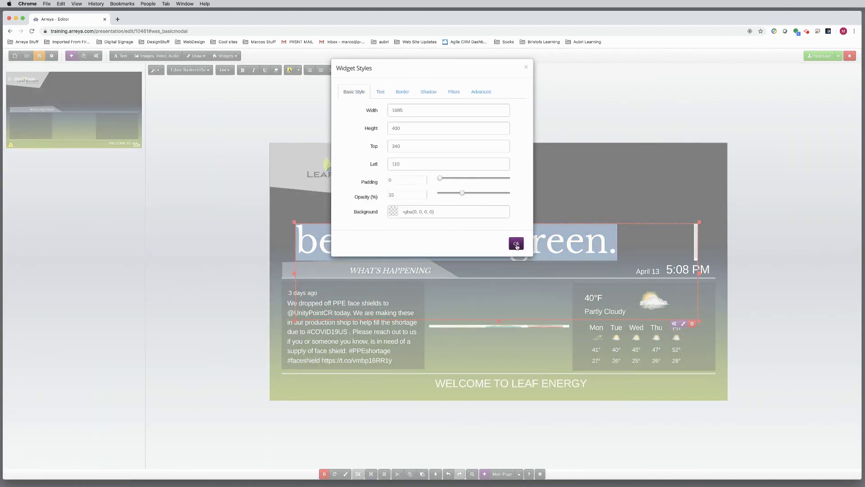
key("Escape")
left_click(437, 223)
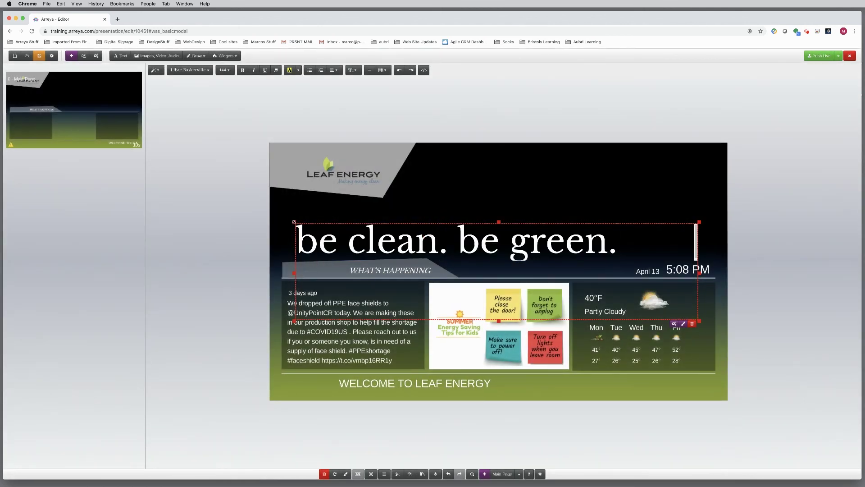
left_click(526, 122)
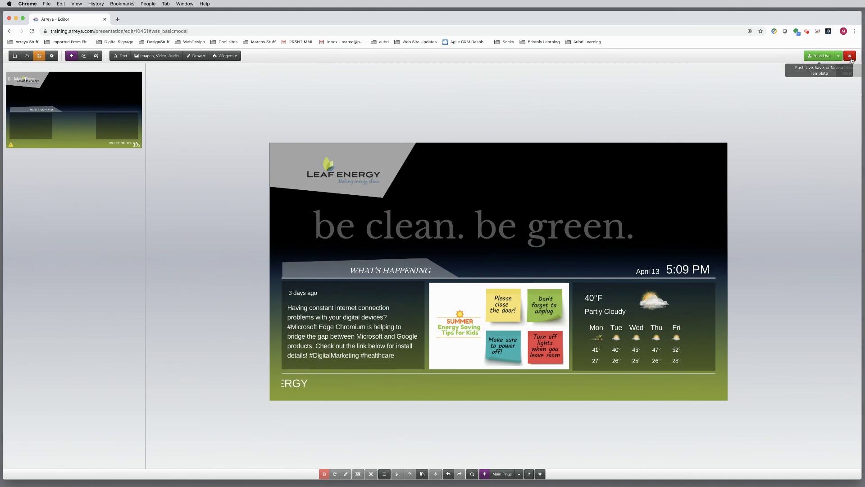
Step: Close the editor and push the unsaved changes live
left_click(851, 59)
left_click(420, 112)
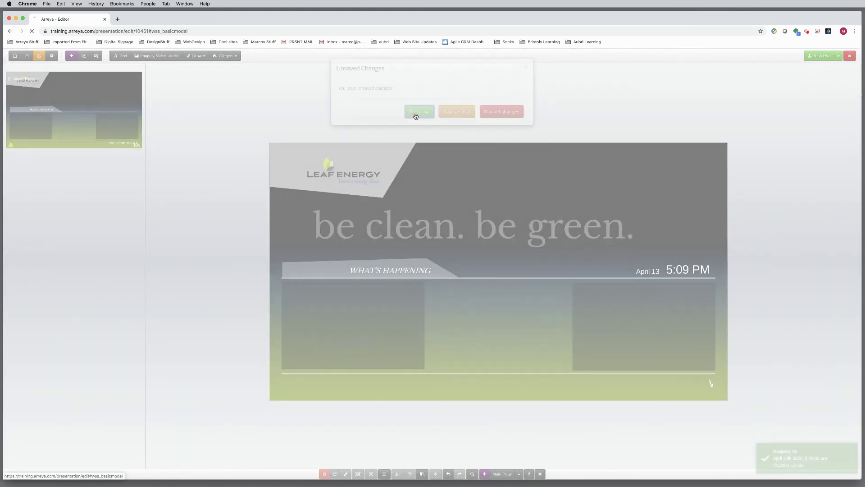